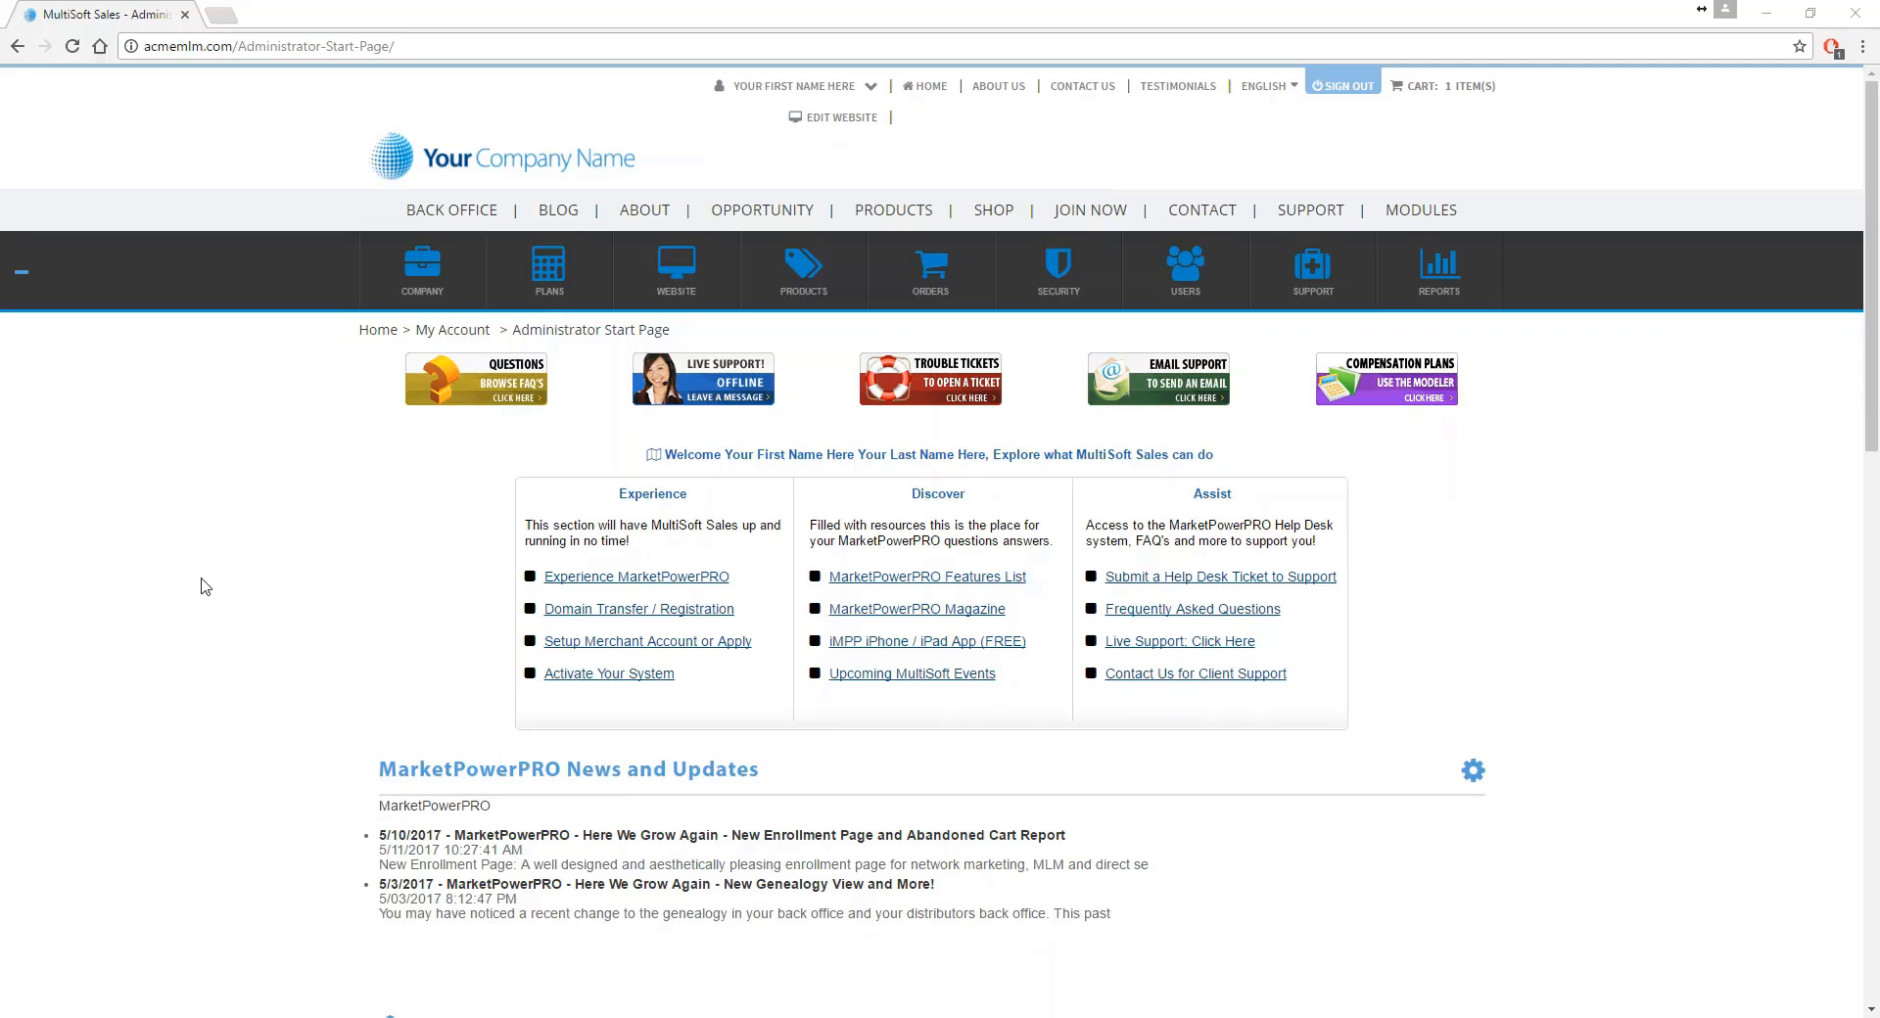
- Open the Notification Management page from the company's notification emails and event log settings
mouse_move(422, 271)
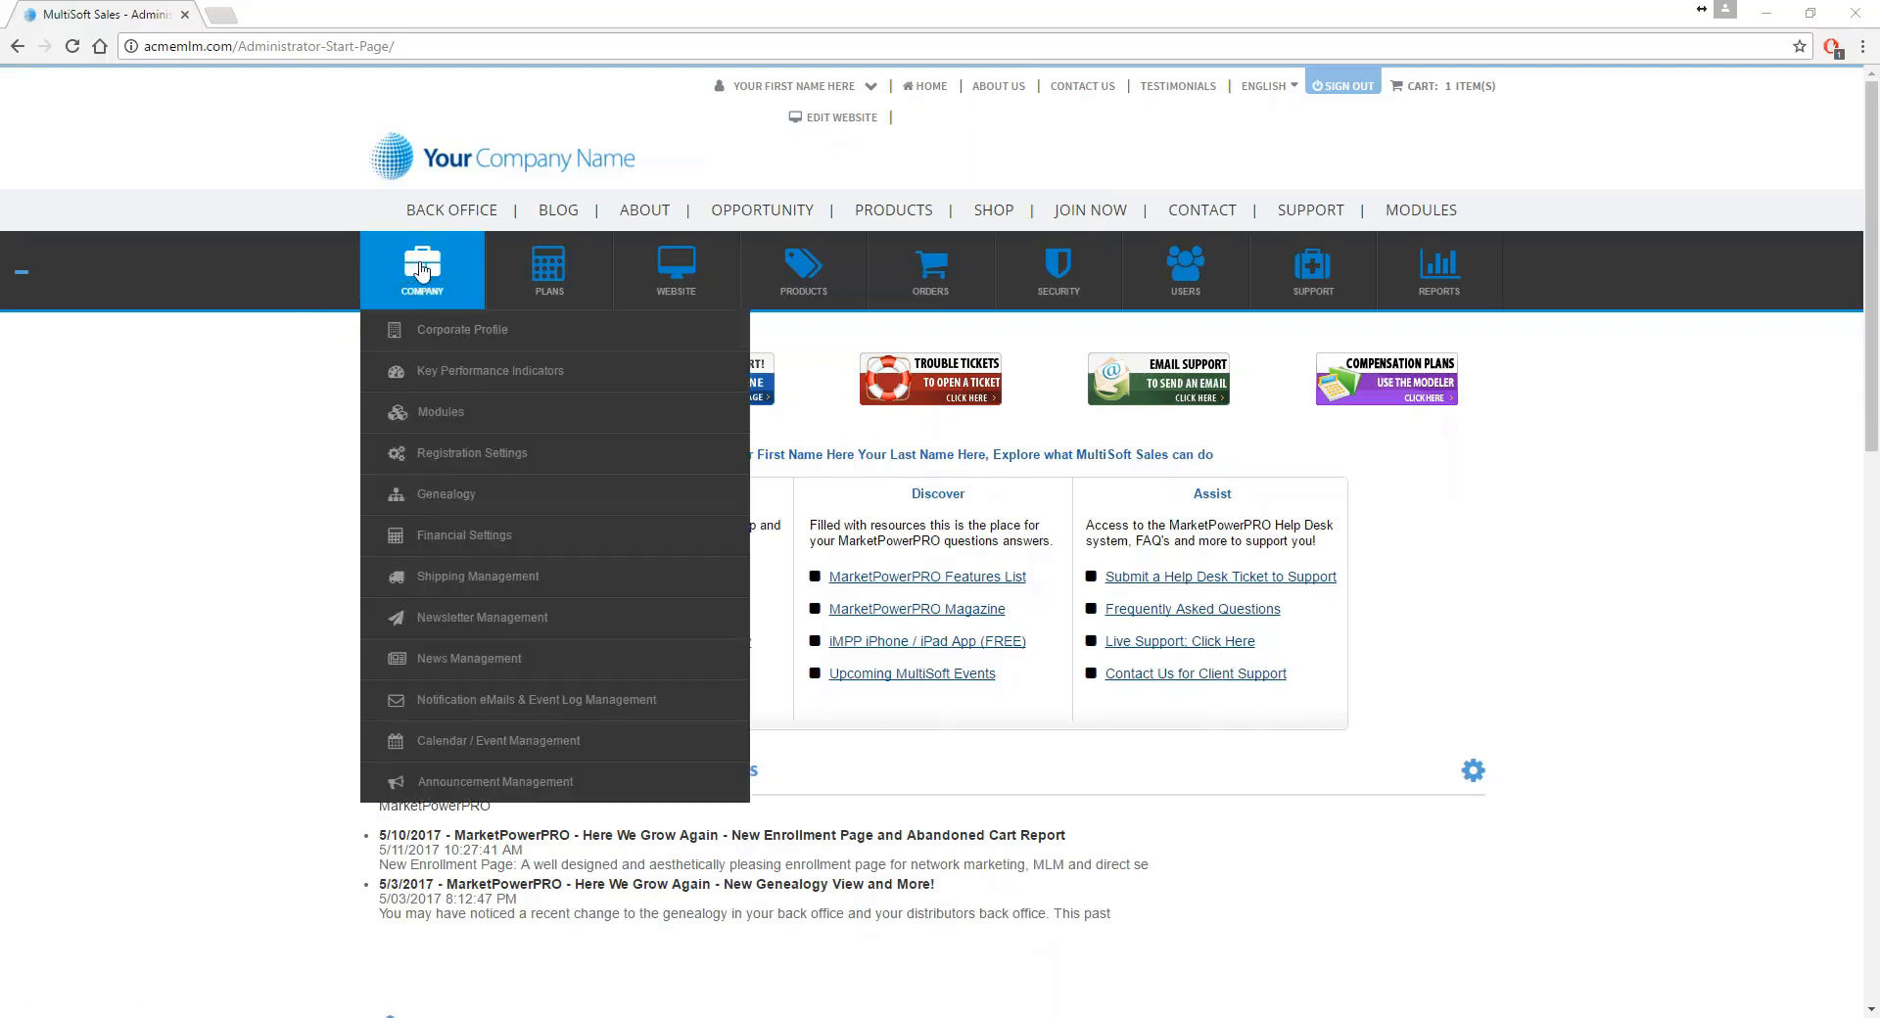
mouse_move(635, 712)
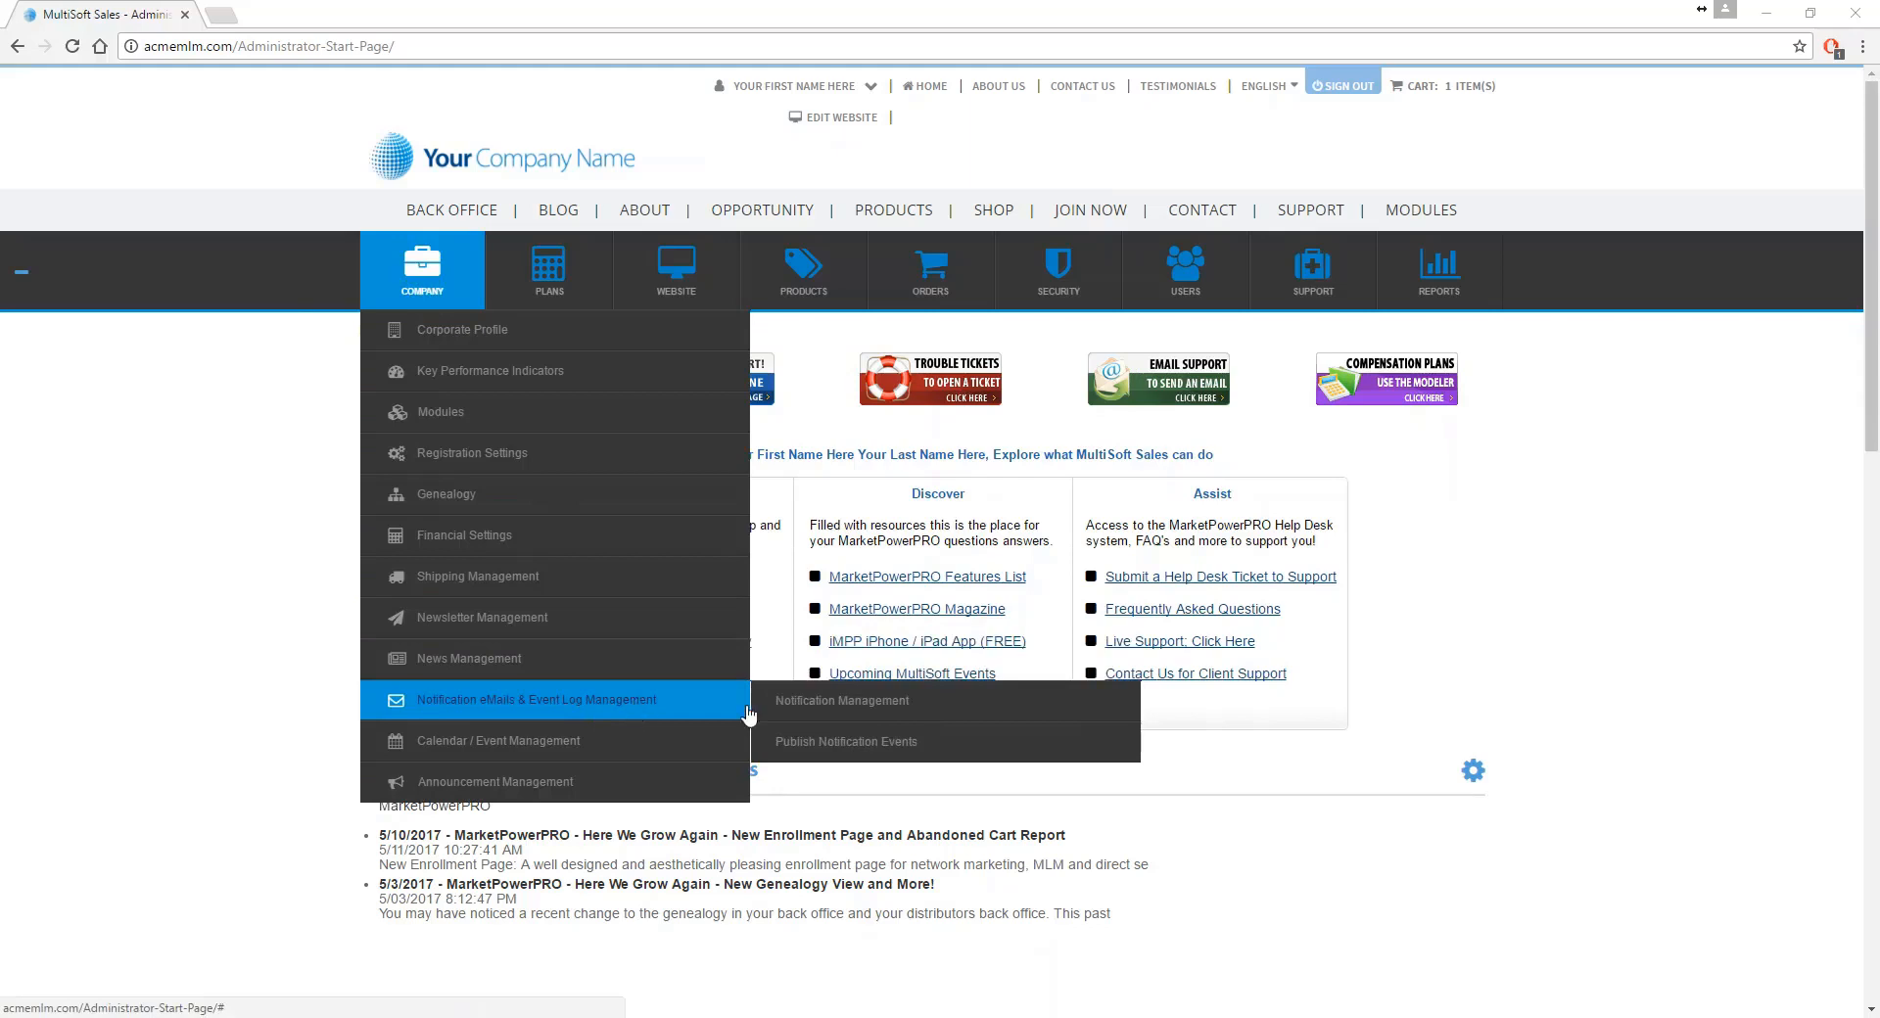
click(928, 703)
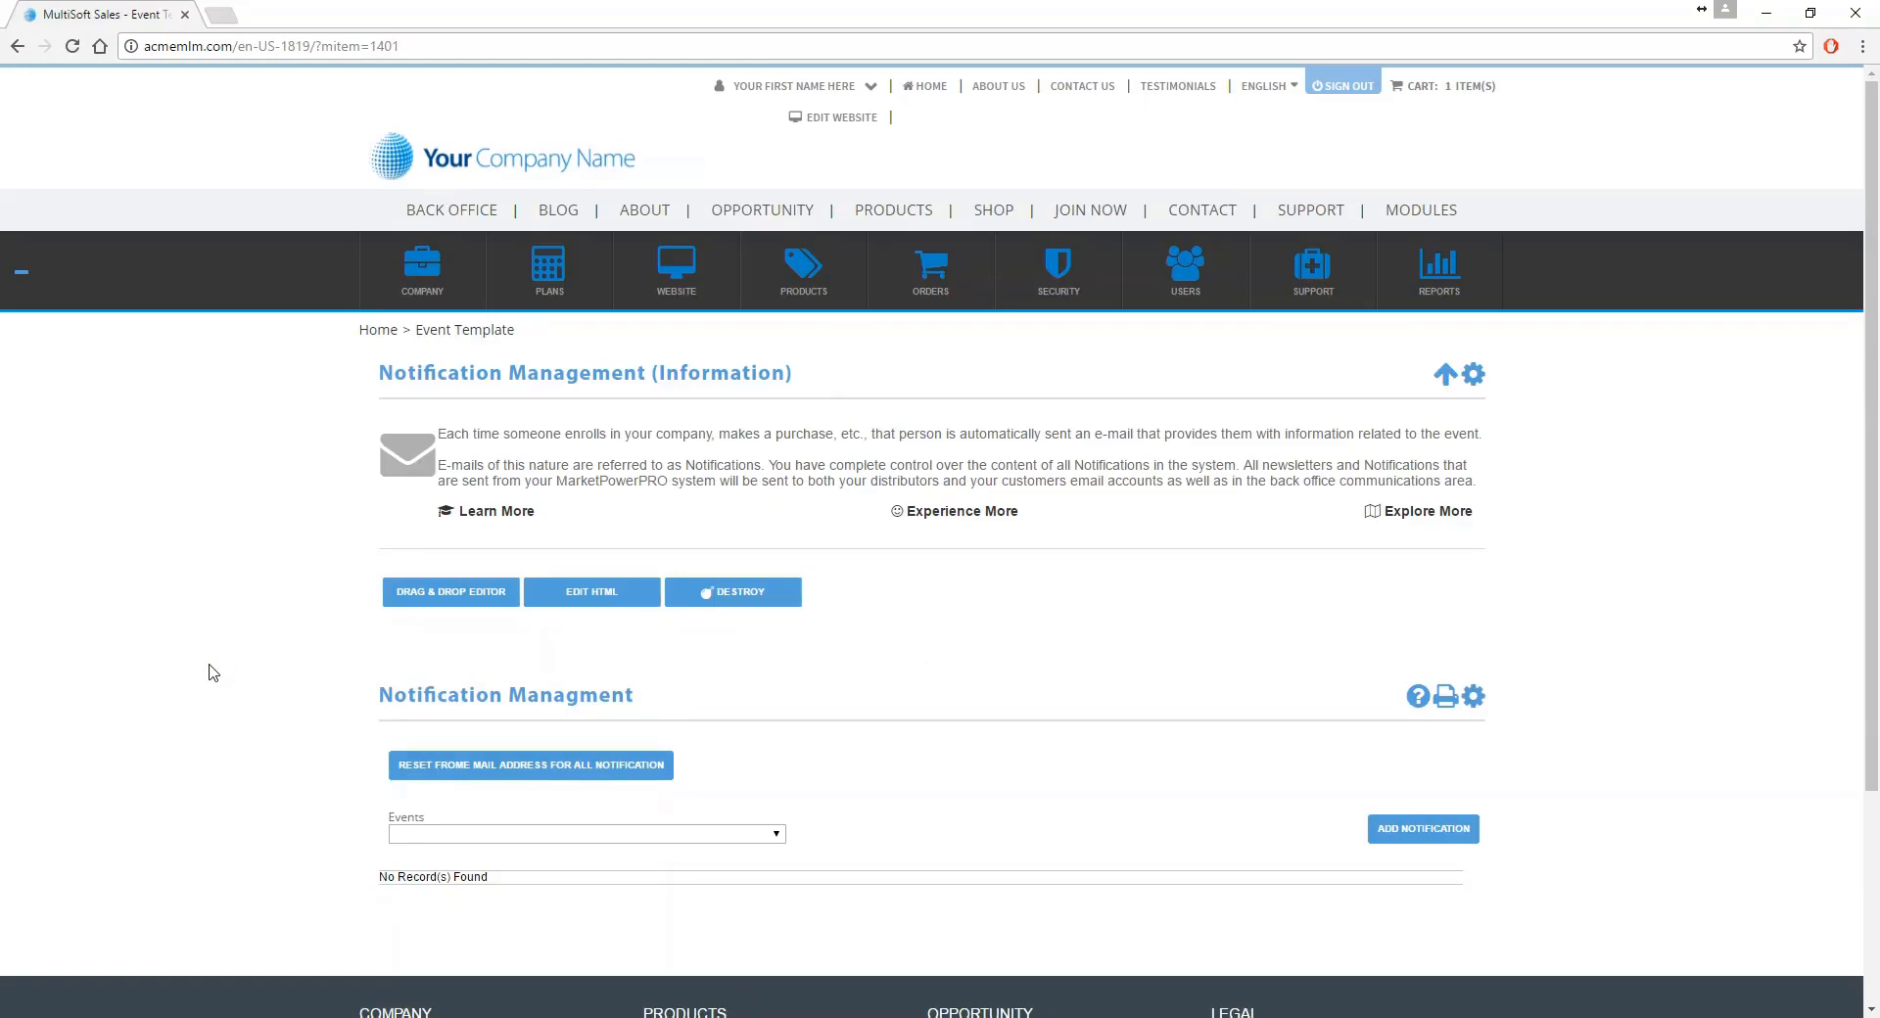
- Choose the Welcome Distributor event and open its SendEmail notification for editing
scroll(212, 672, down, 1)
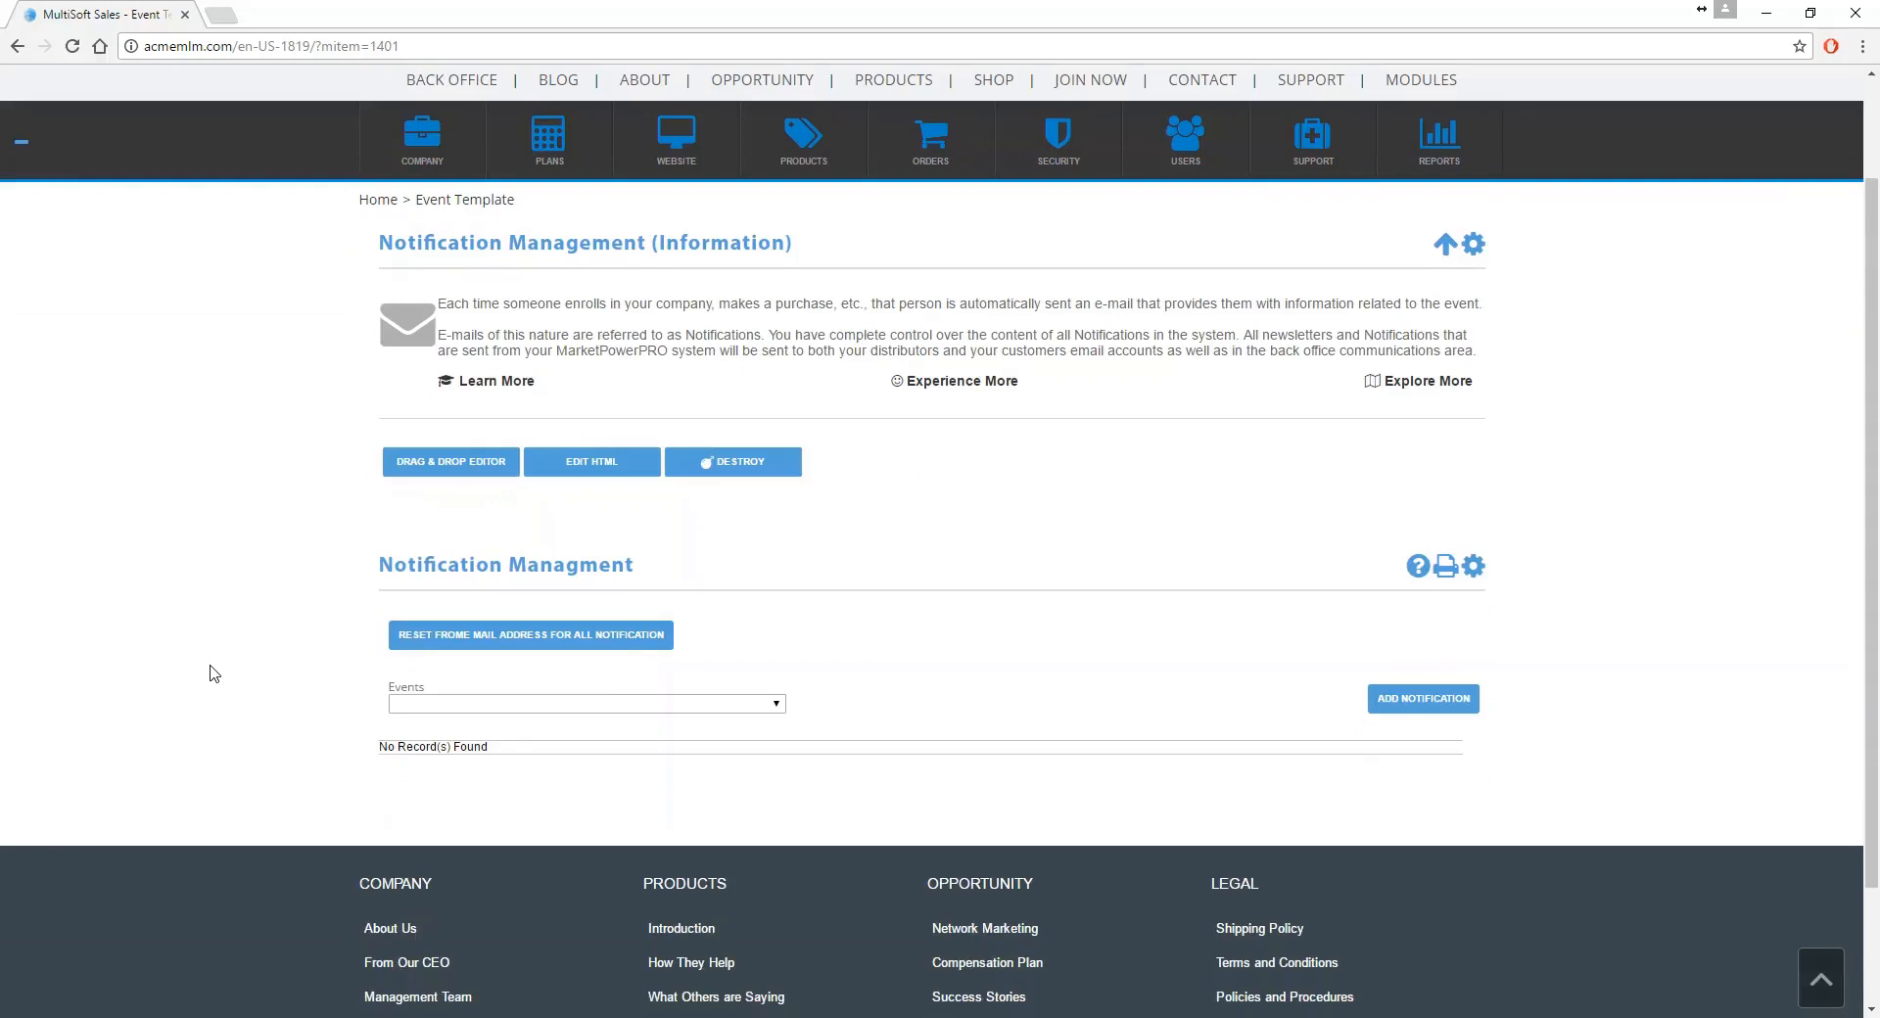
click(773, 707)
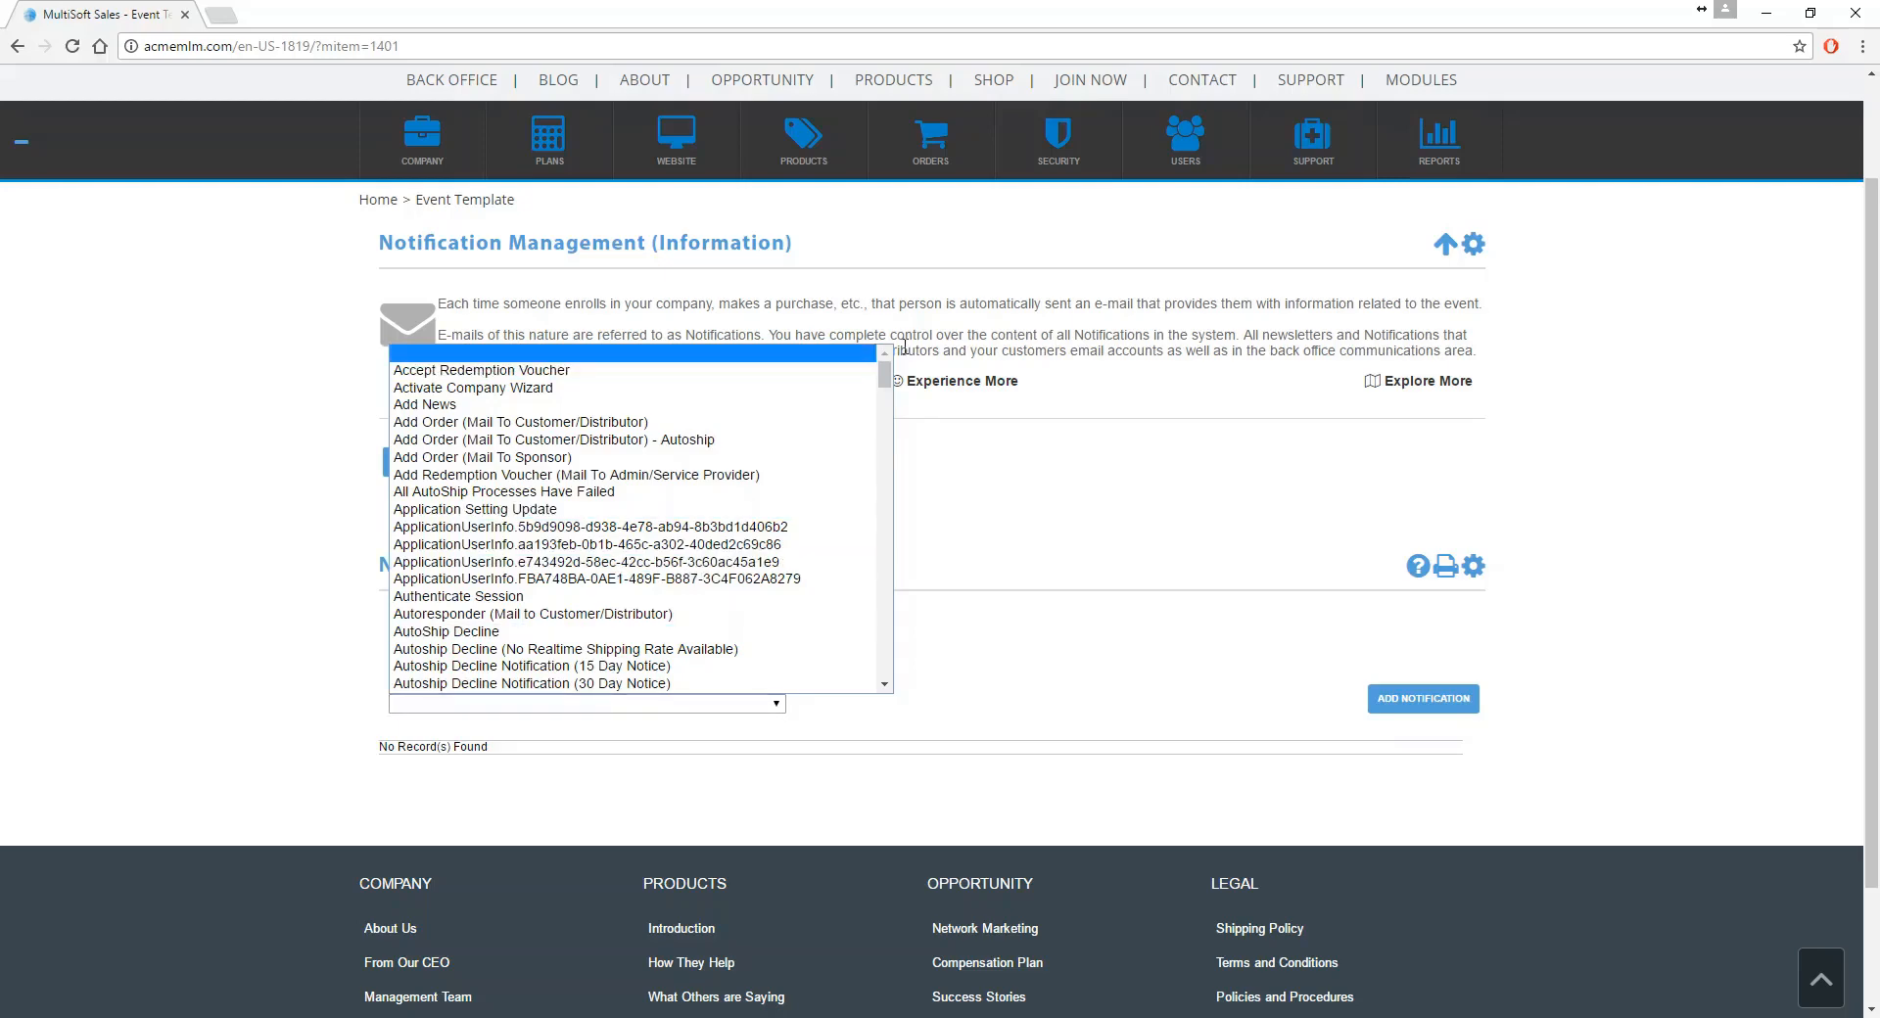
drag(884, 375, 901, 693)
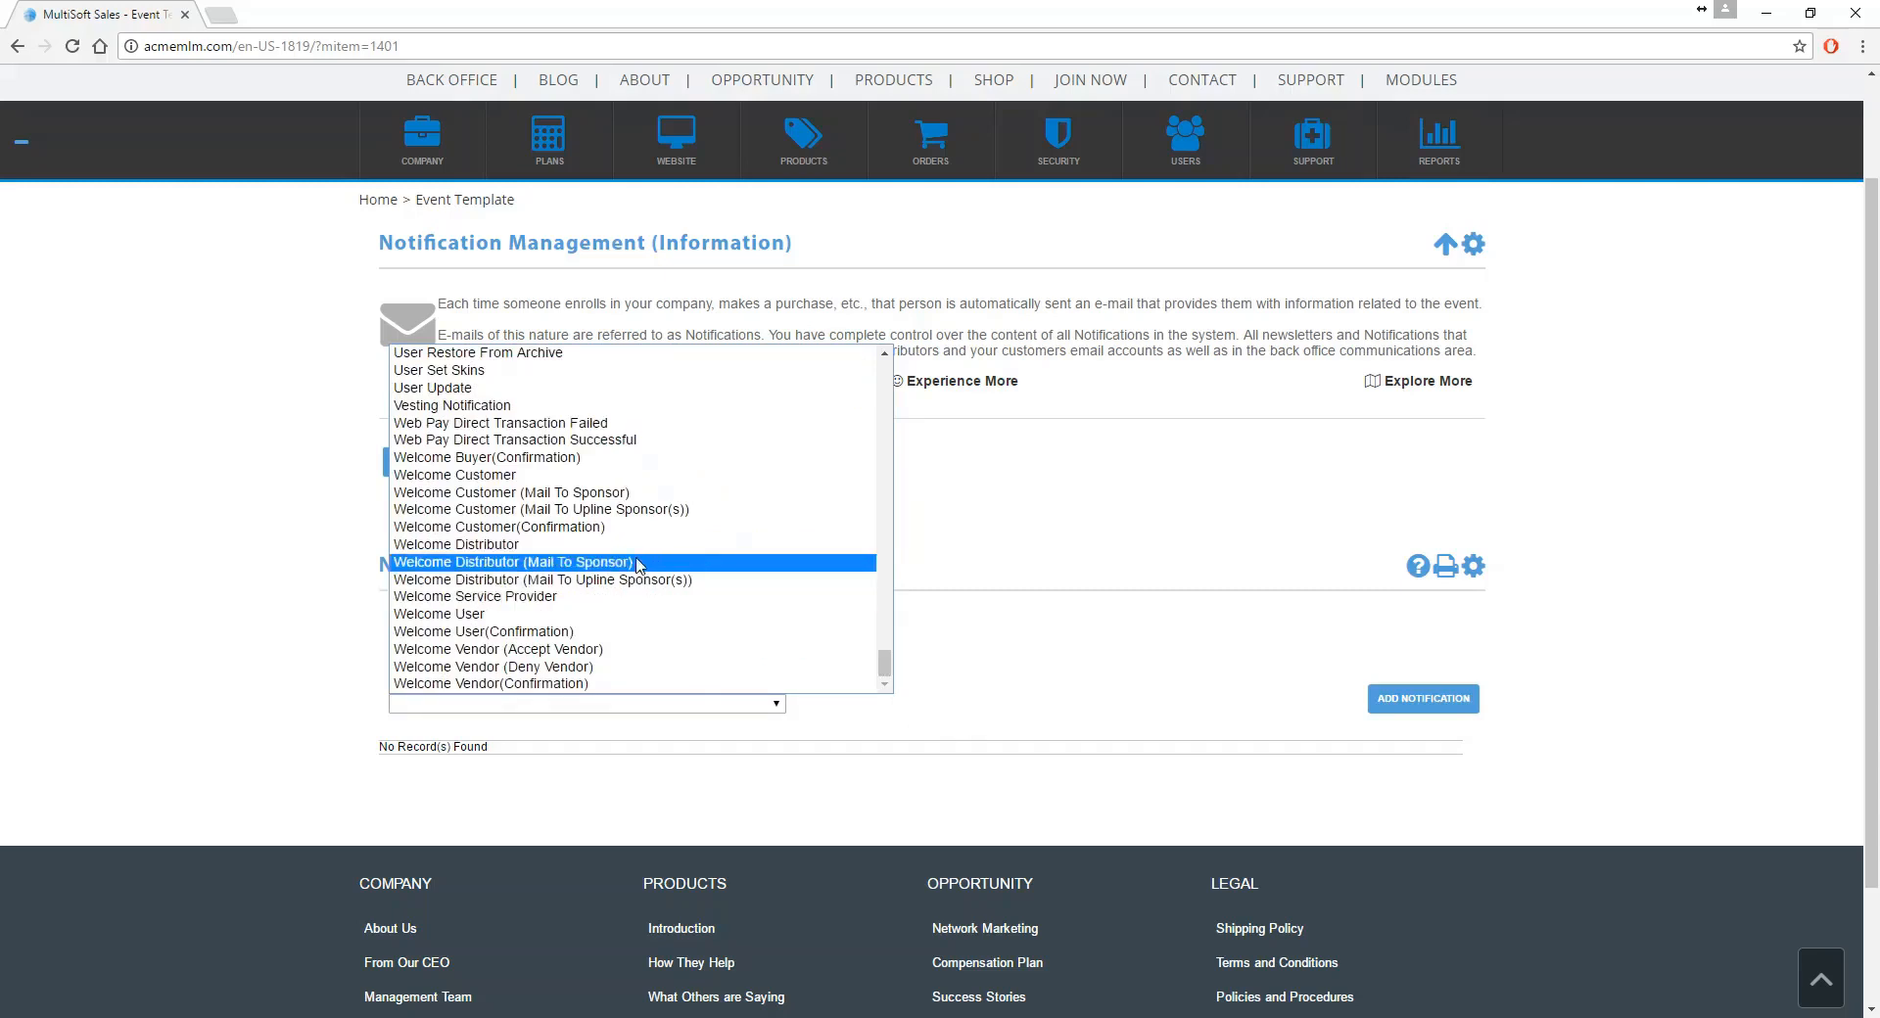
click(534, 550)
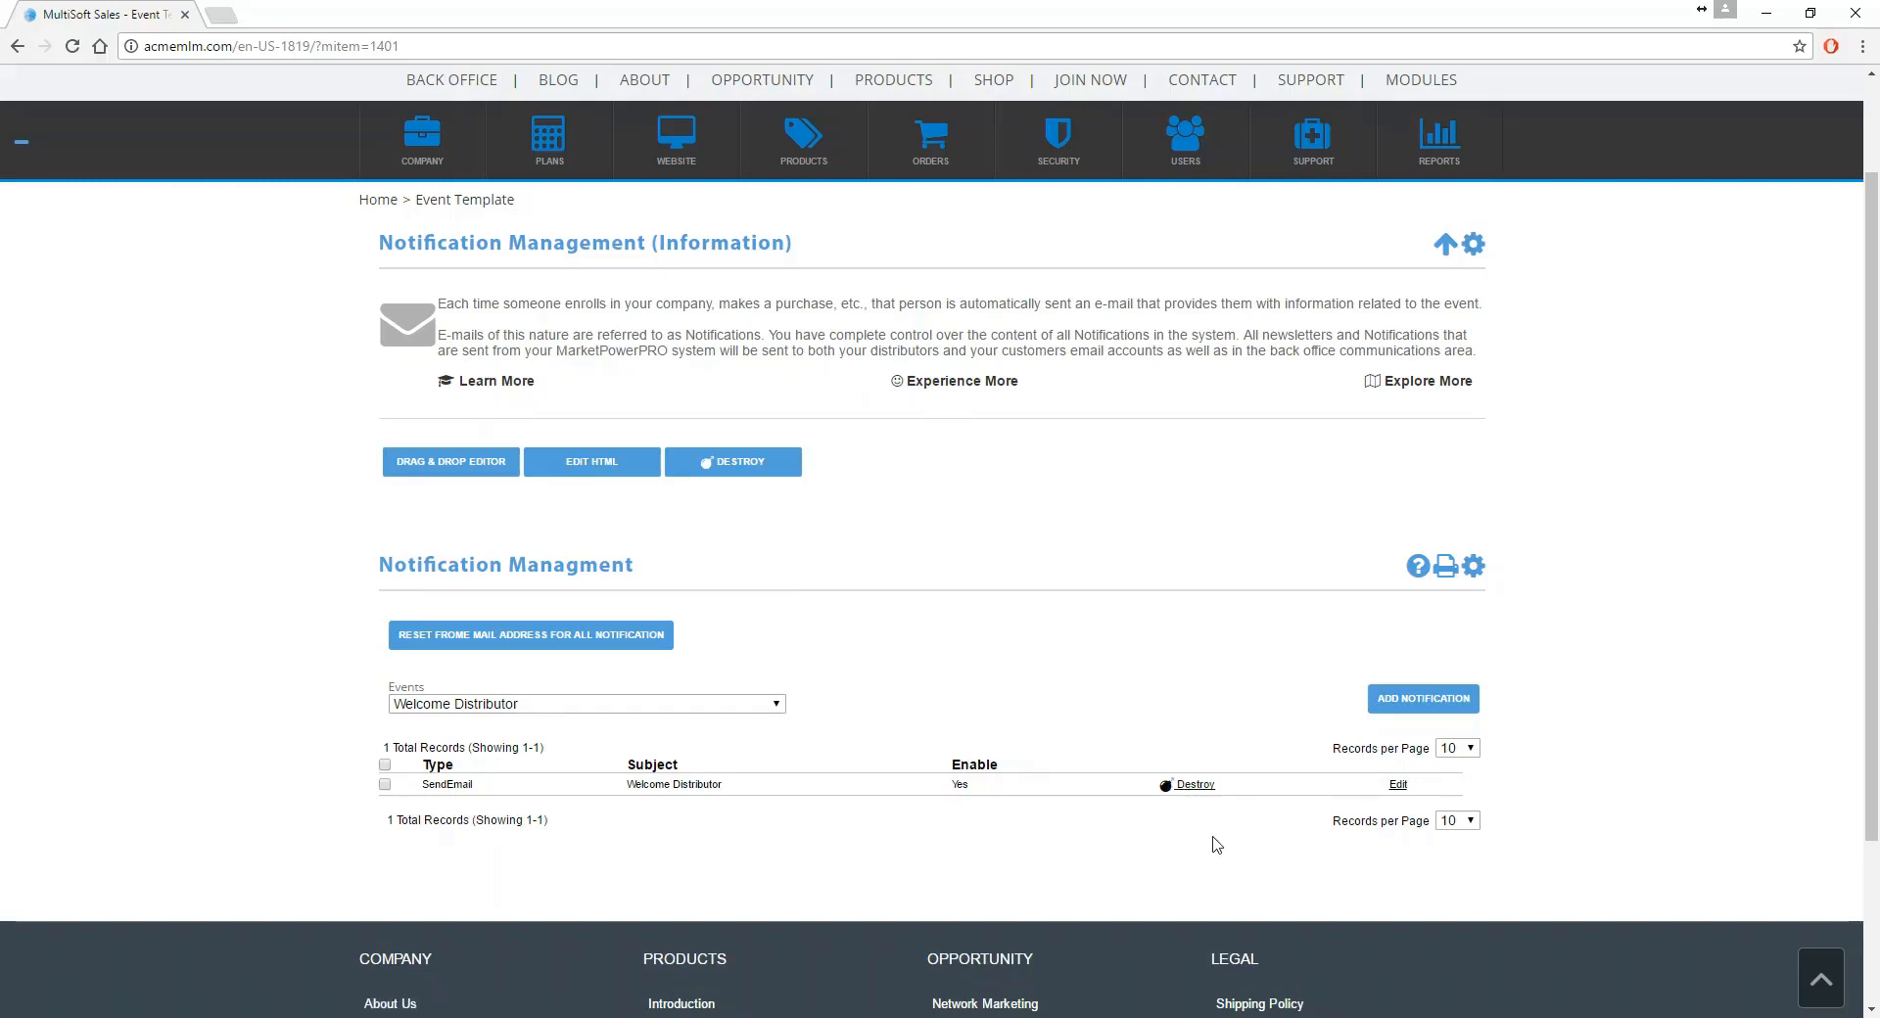
click(1398, 787)
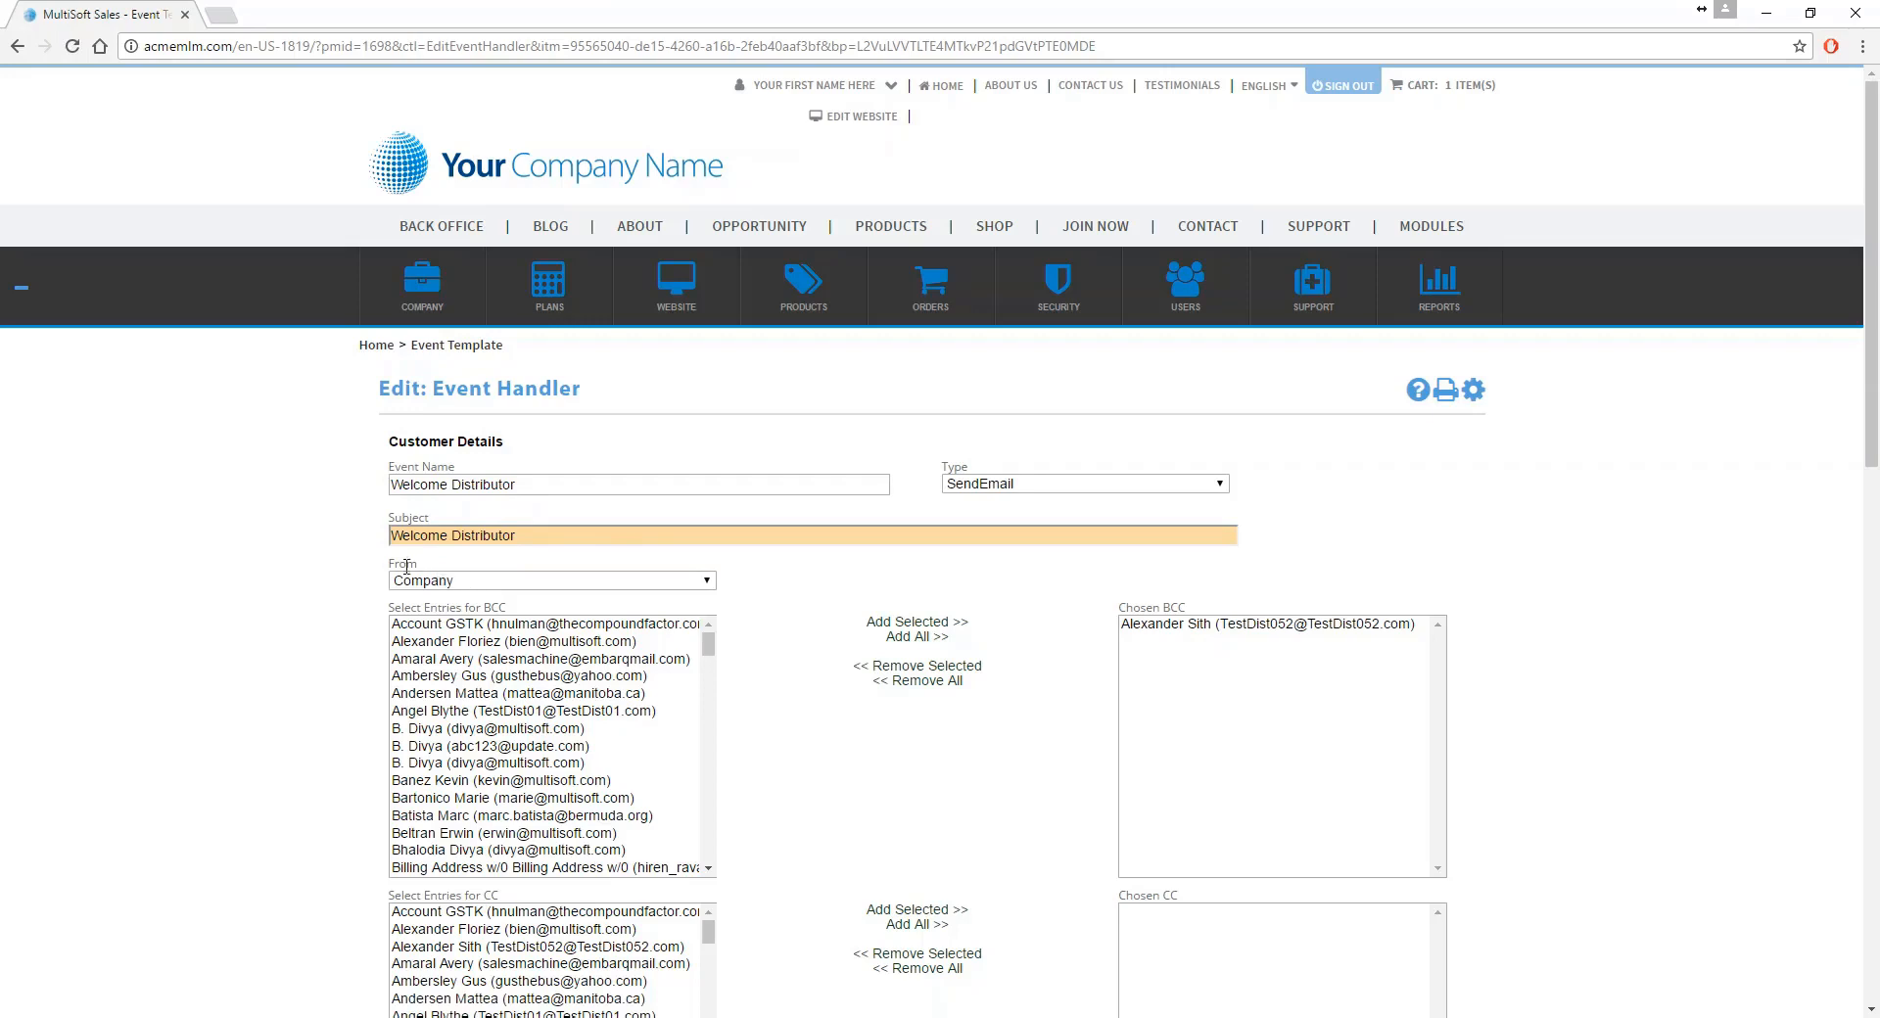
- Review the sender options and set the notification's From option to User Management Settings
click(707, 581)
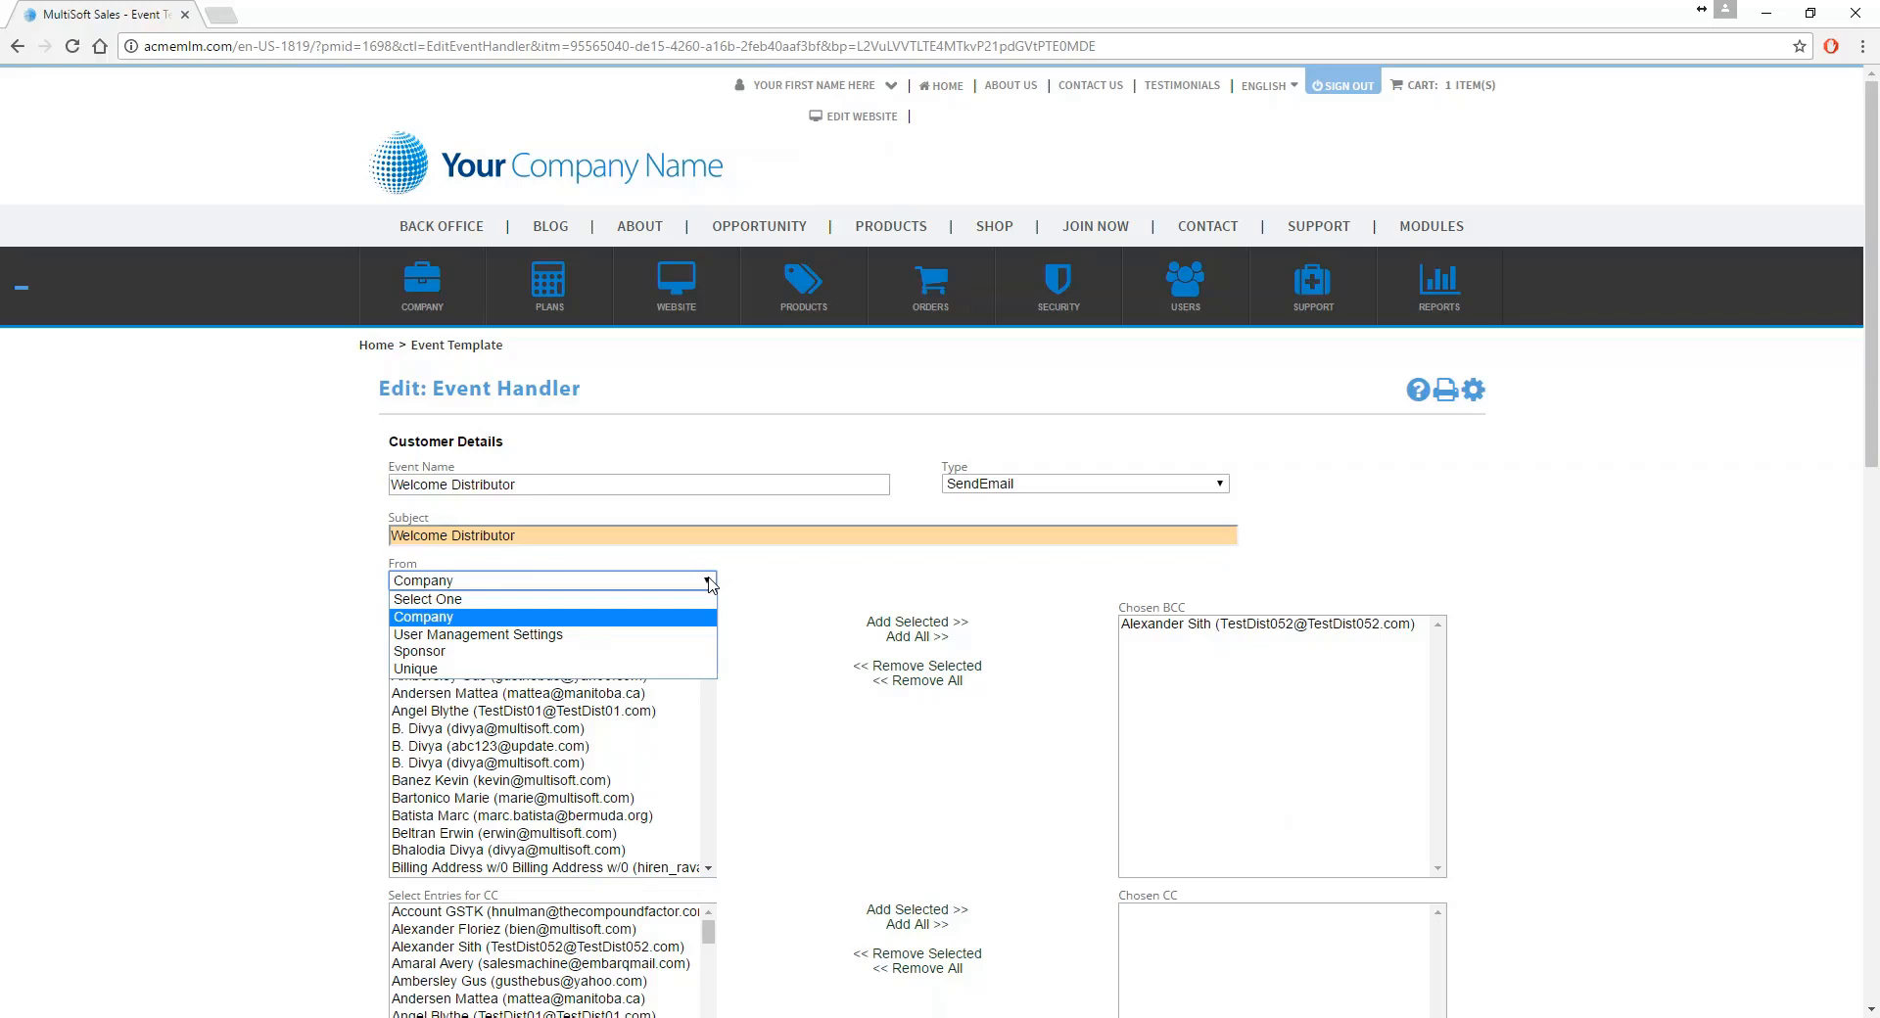
click(230, 598)
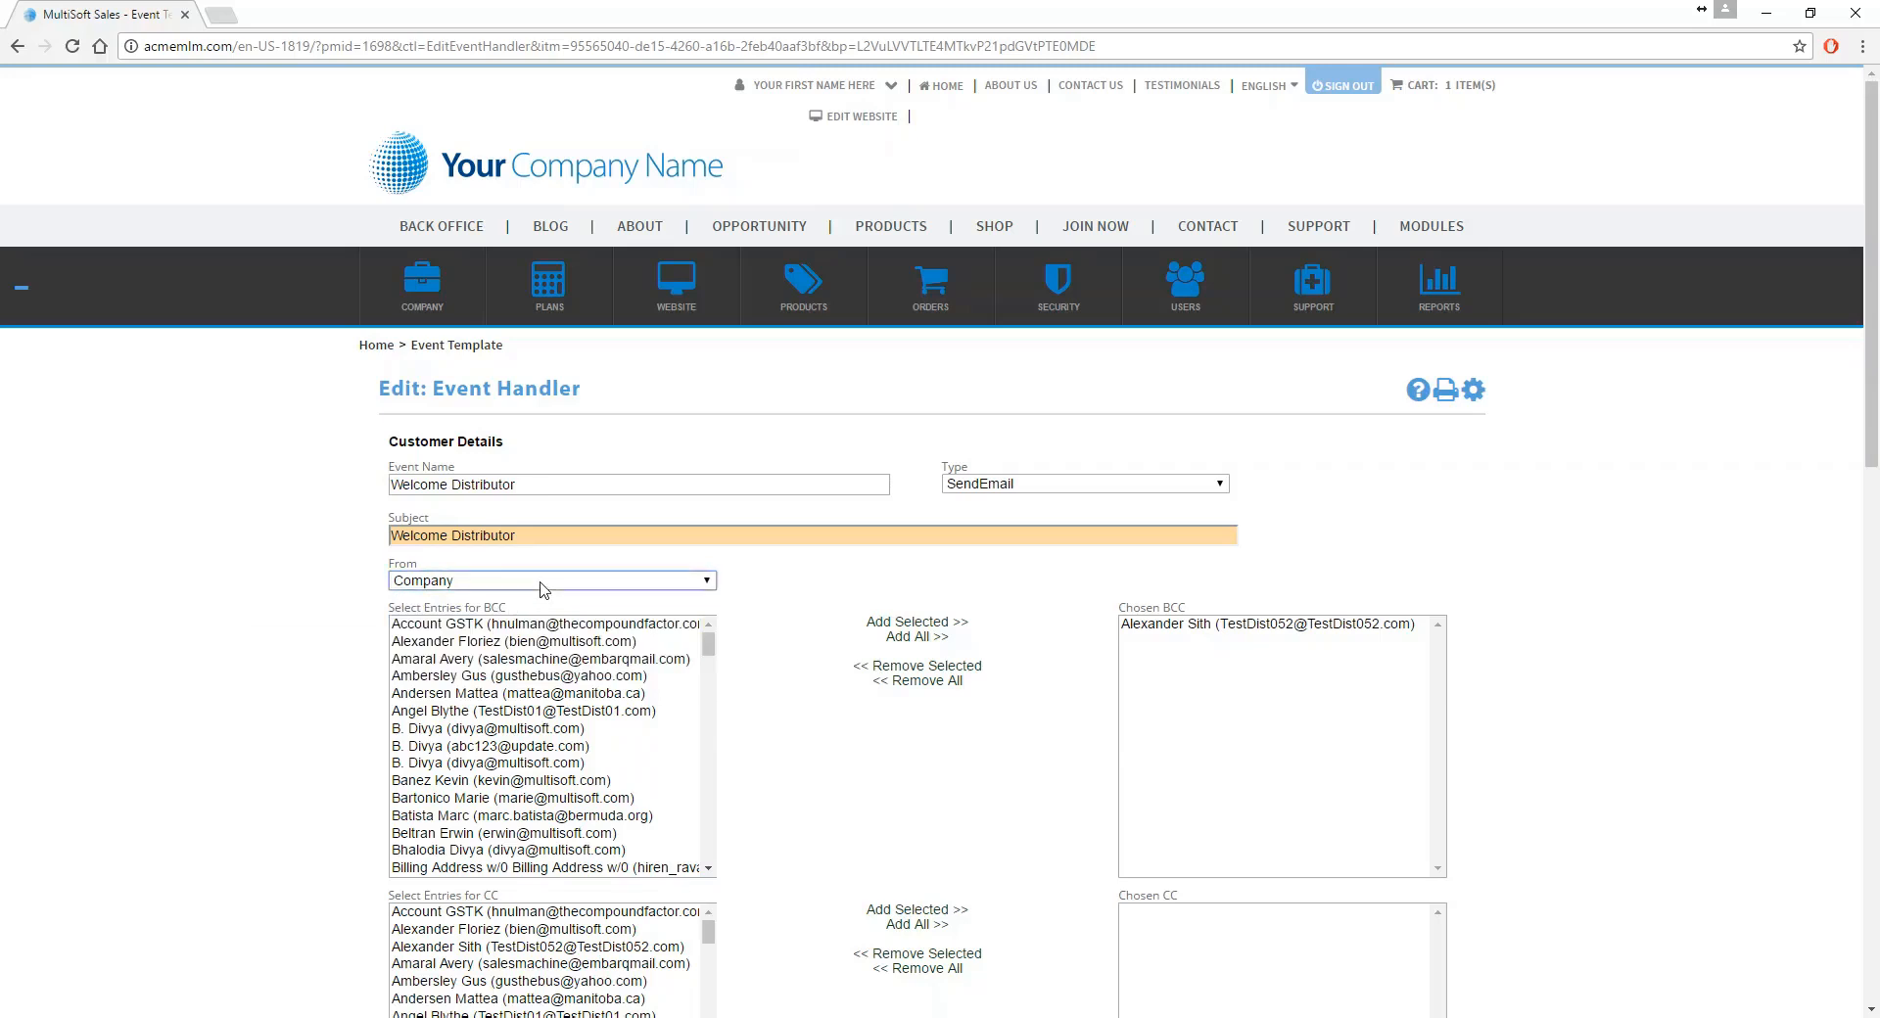
click(539, 582)
click(425, 637)
click(193, 625)
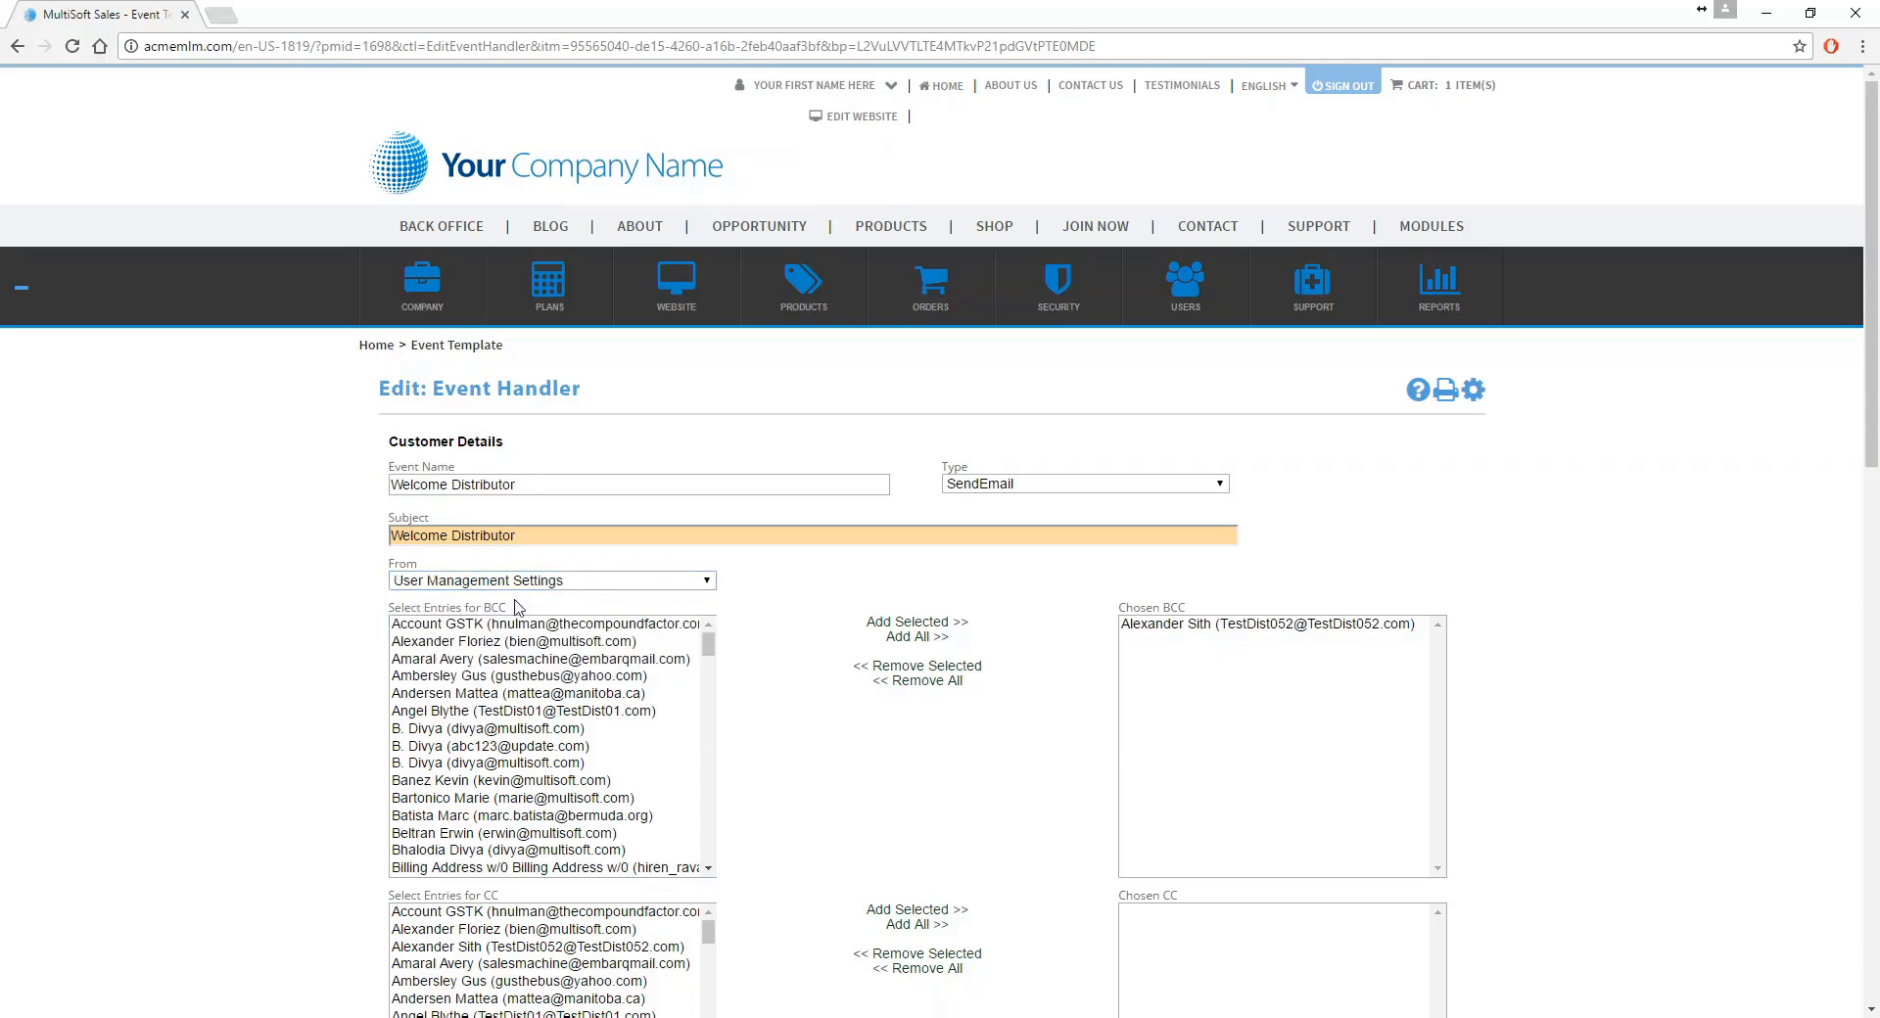
mouse_move(406, 302)
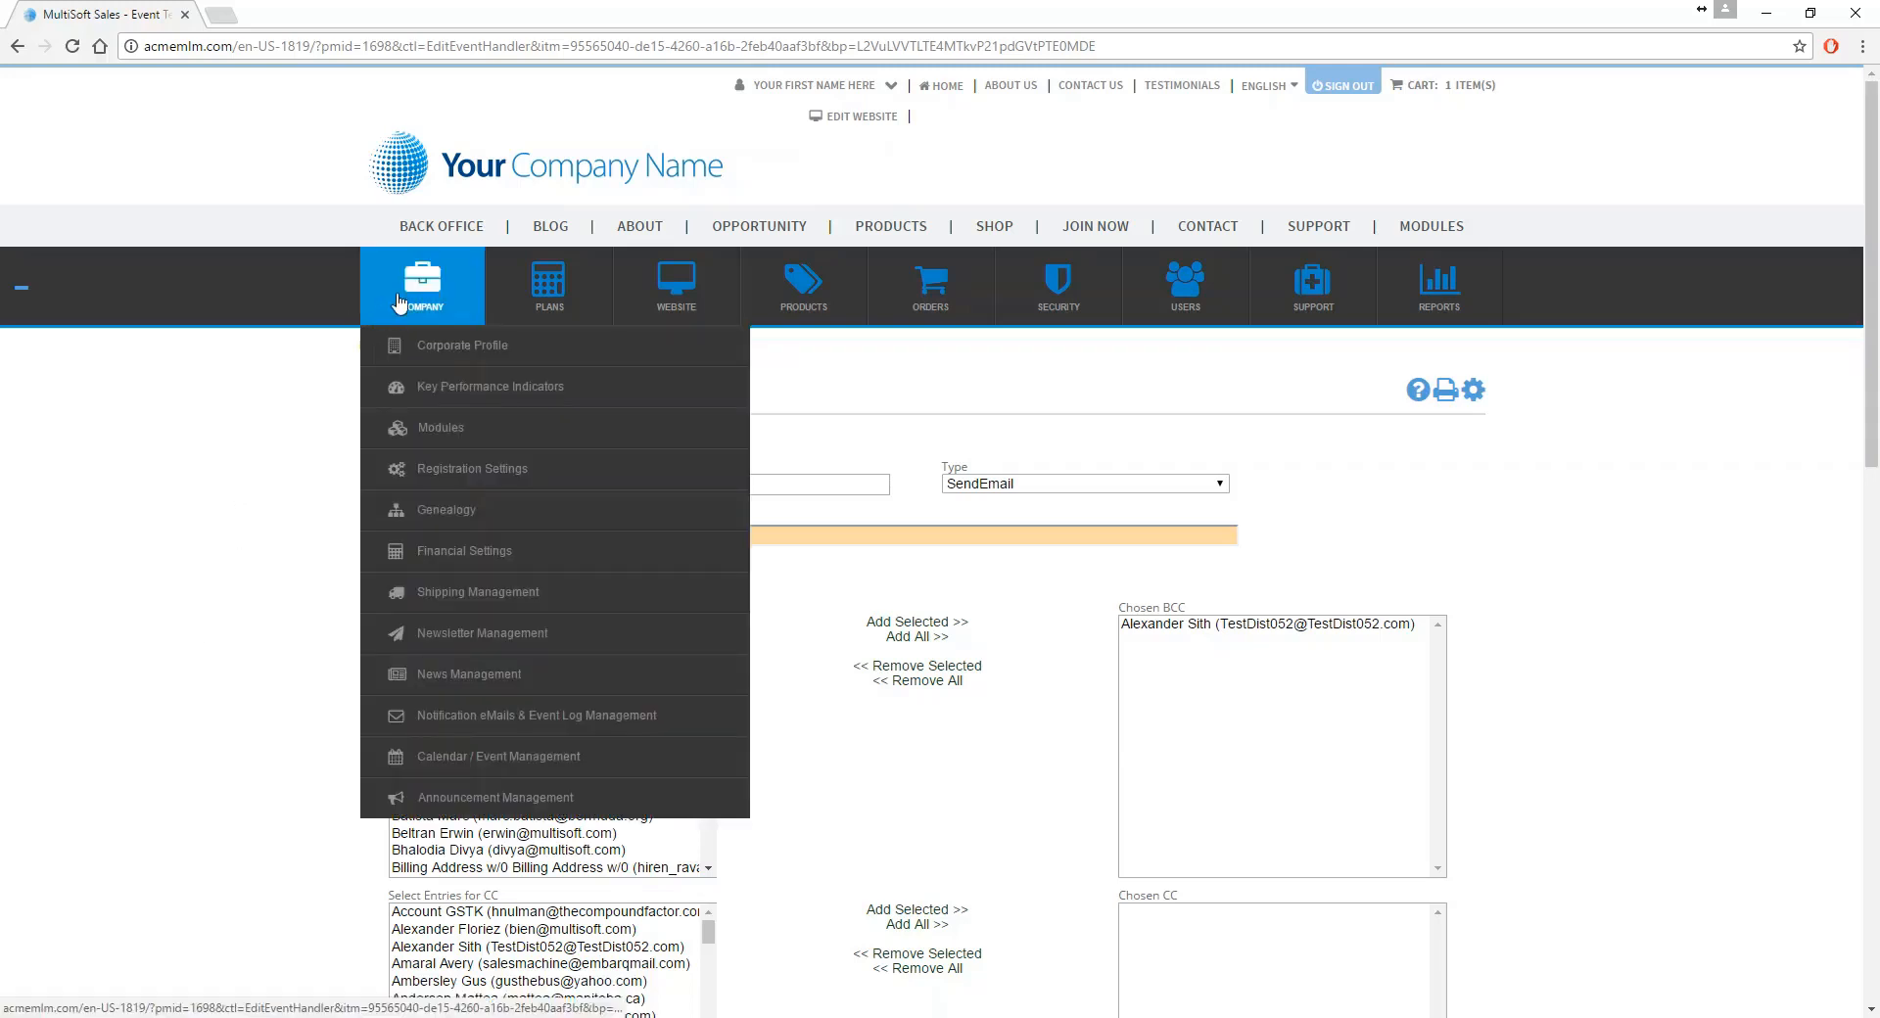
mouse_move(443, 436)
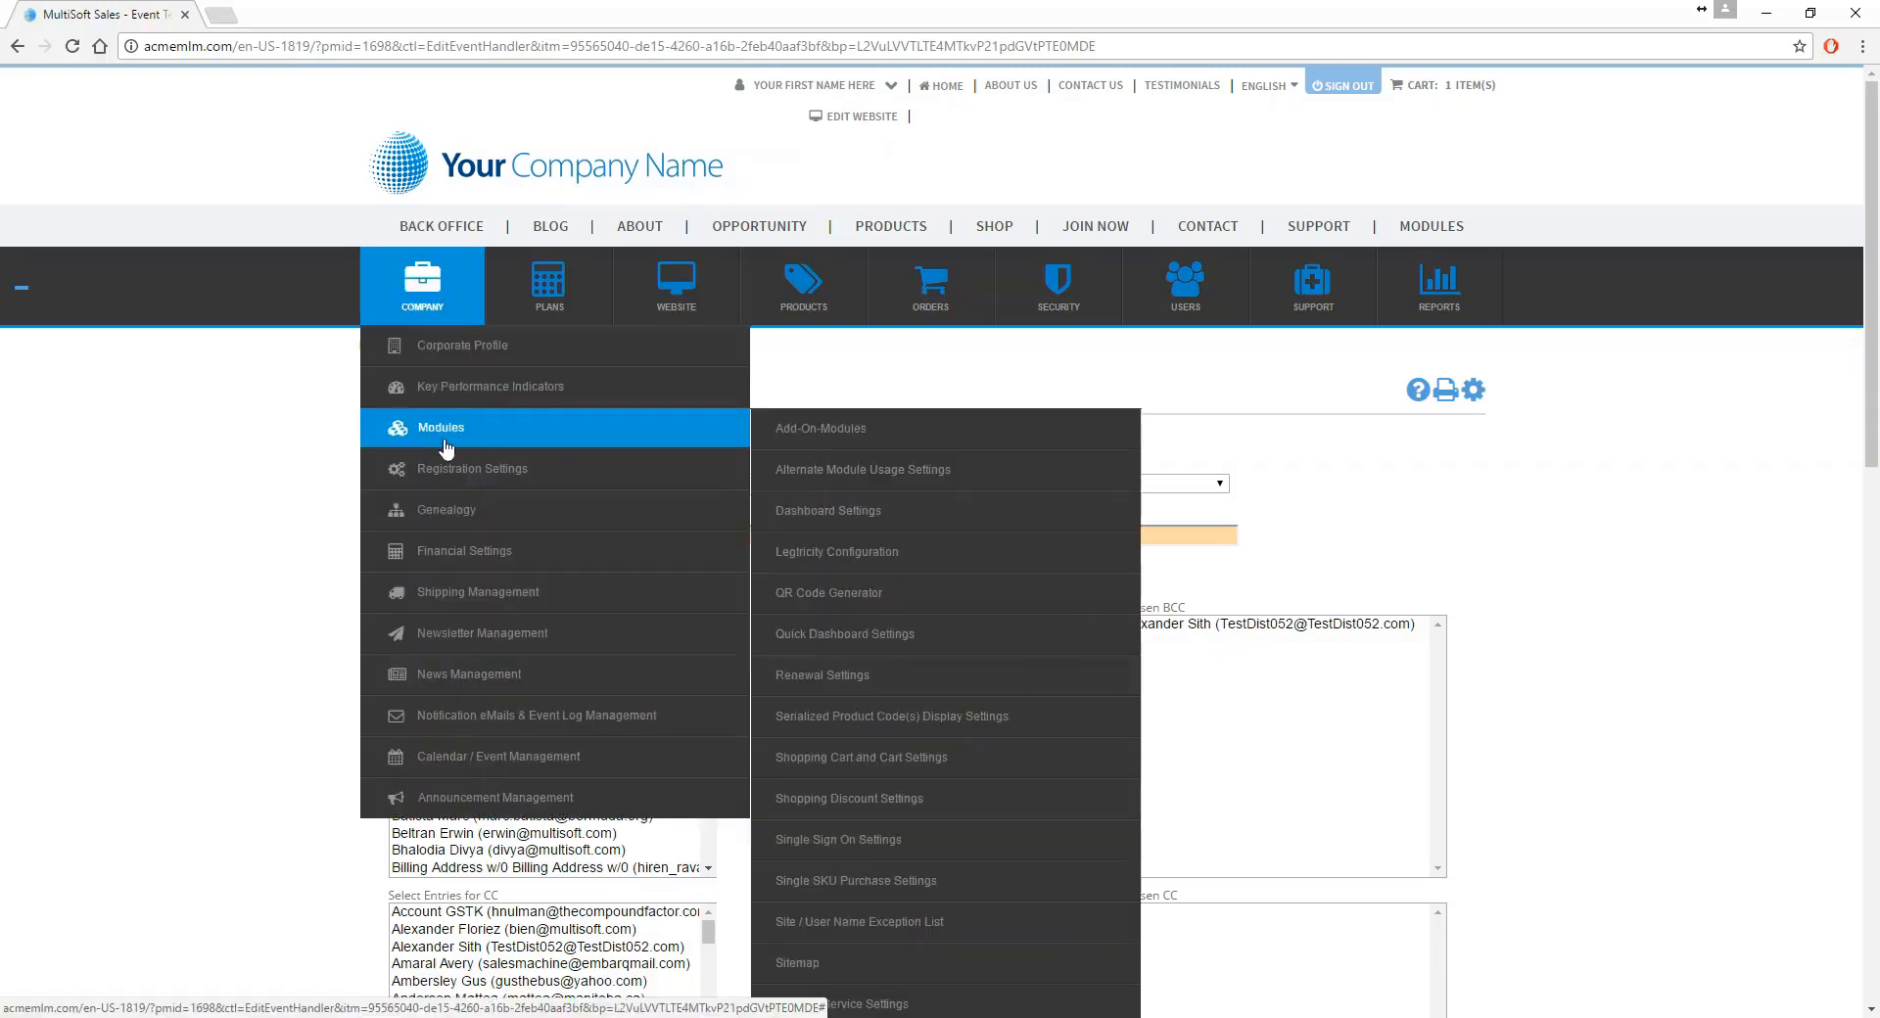
scroll(882, 543, down, 1)
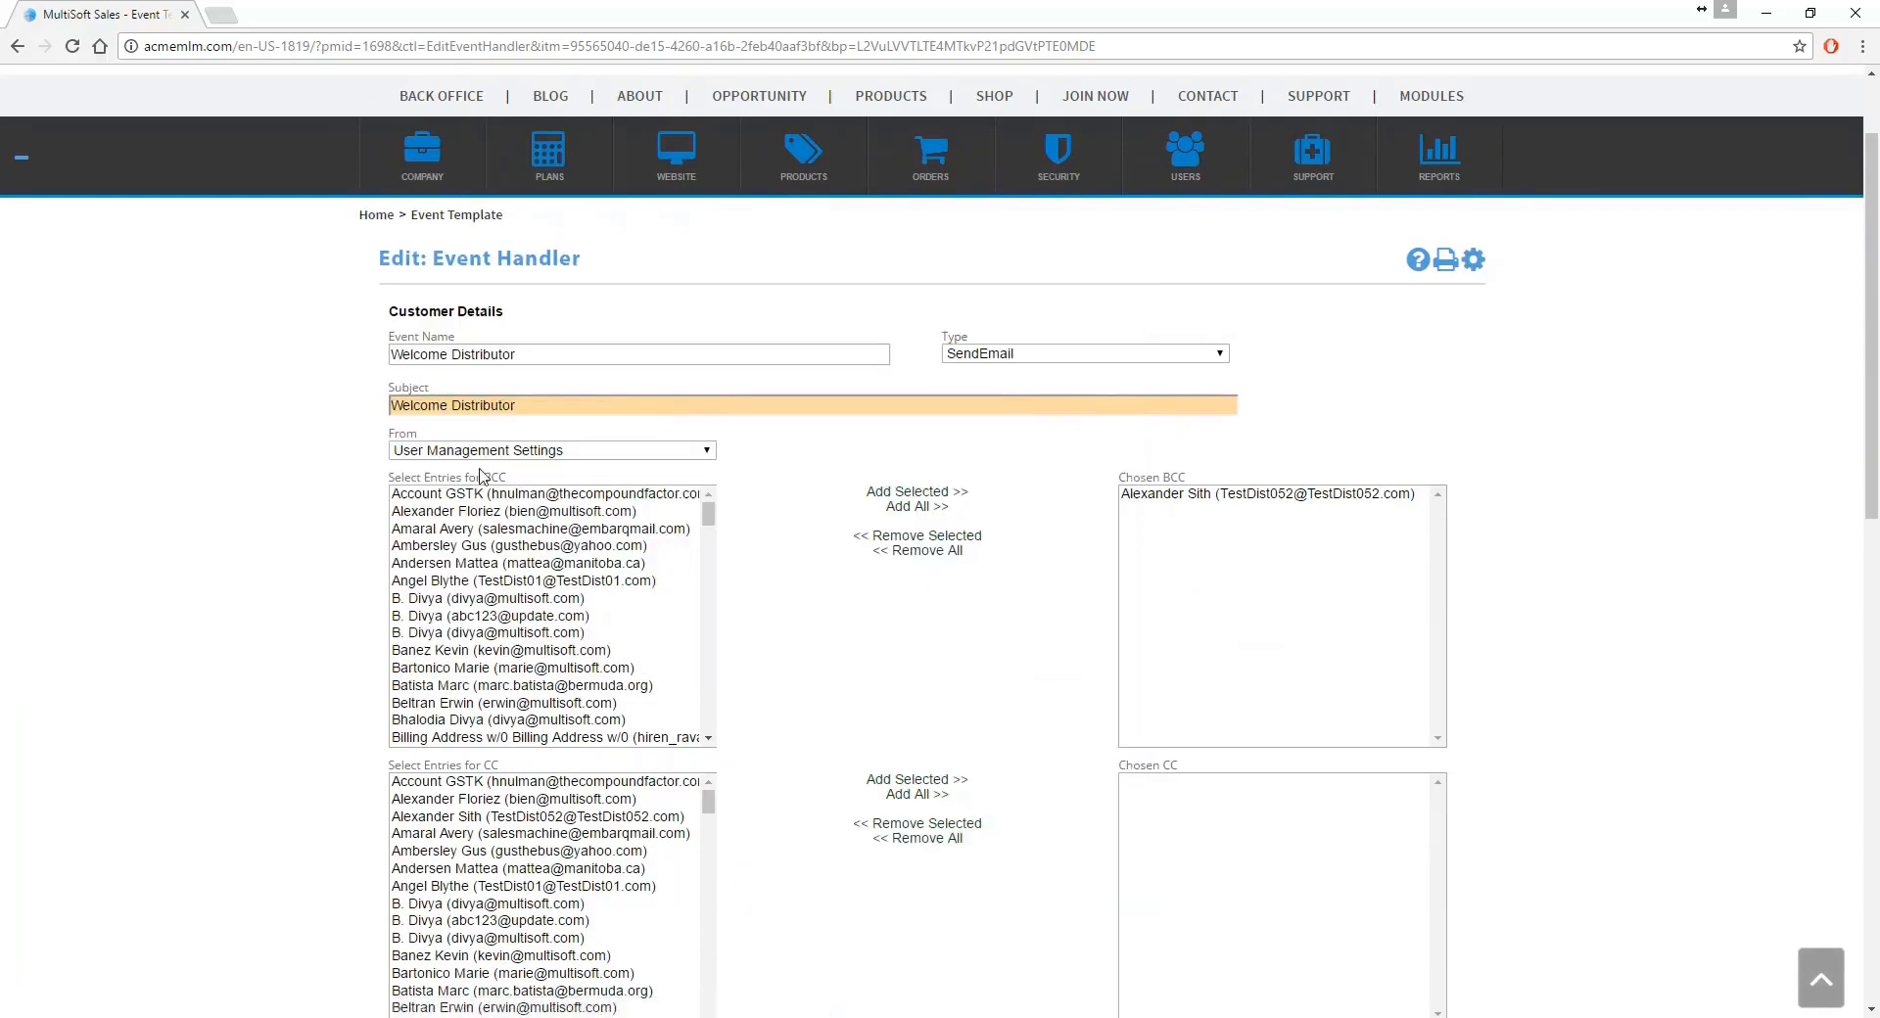
scroll(61, 595, up, 1)
- Try Sponsor and Unique as the notification's From option, and return it to Company
click(549, 581)
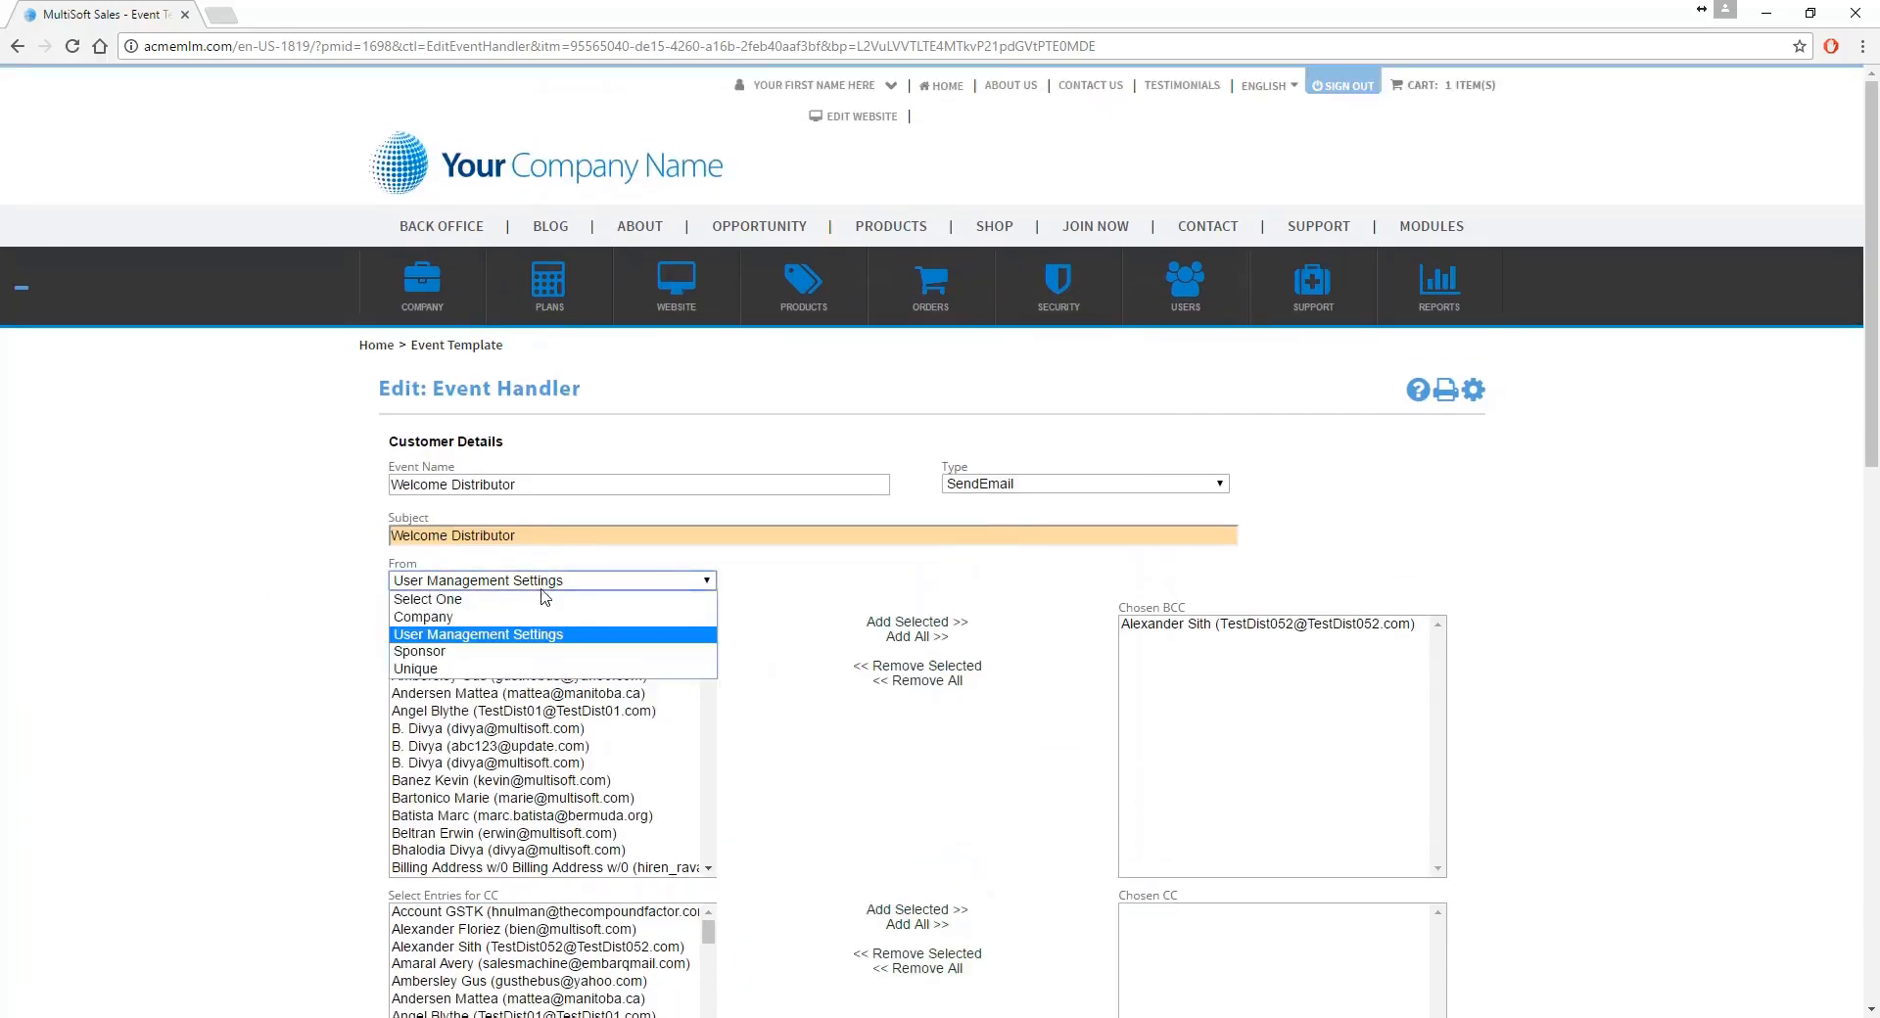
click(474, 650)
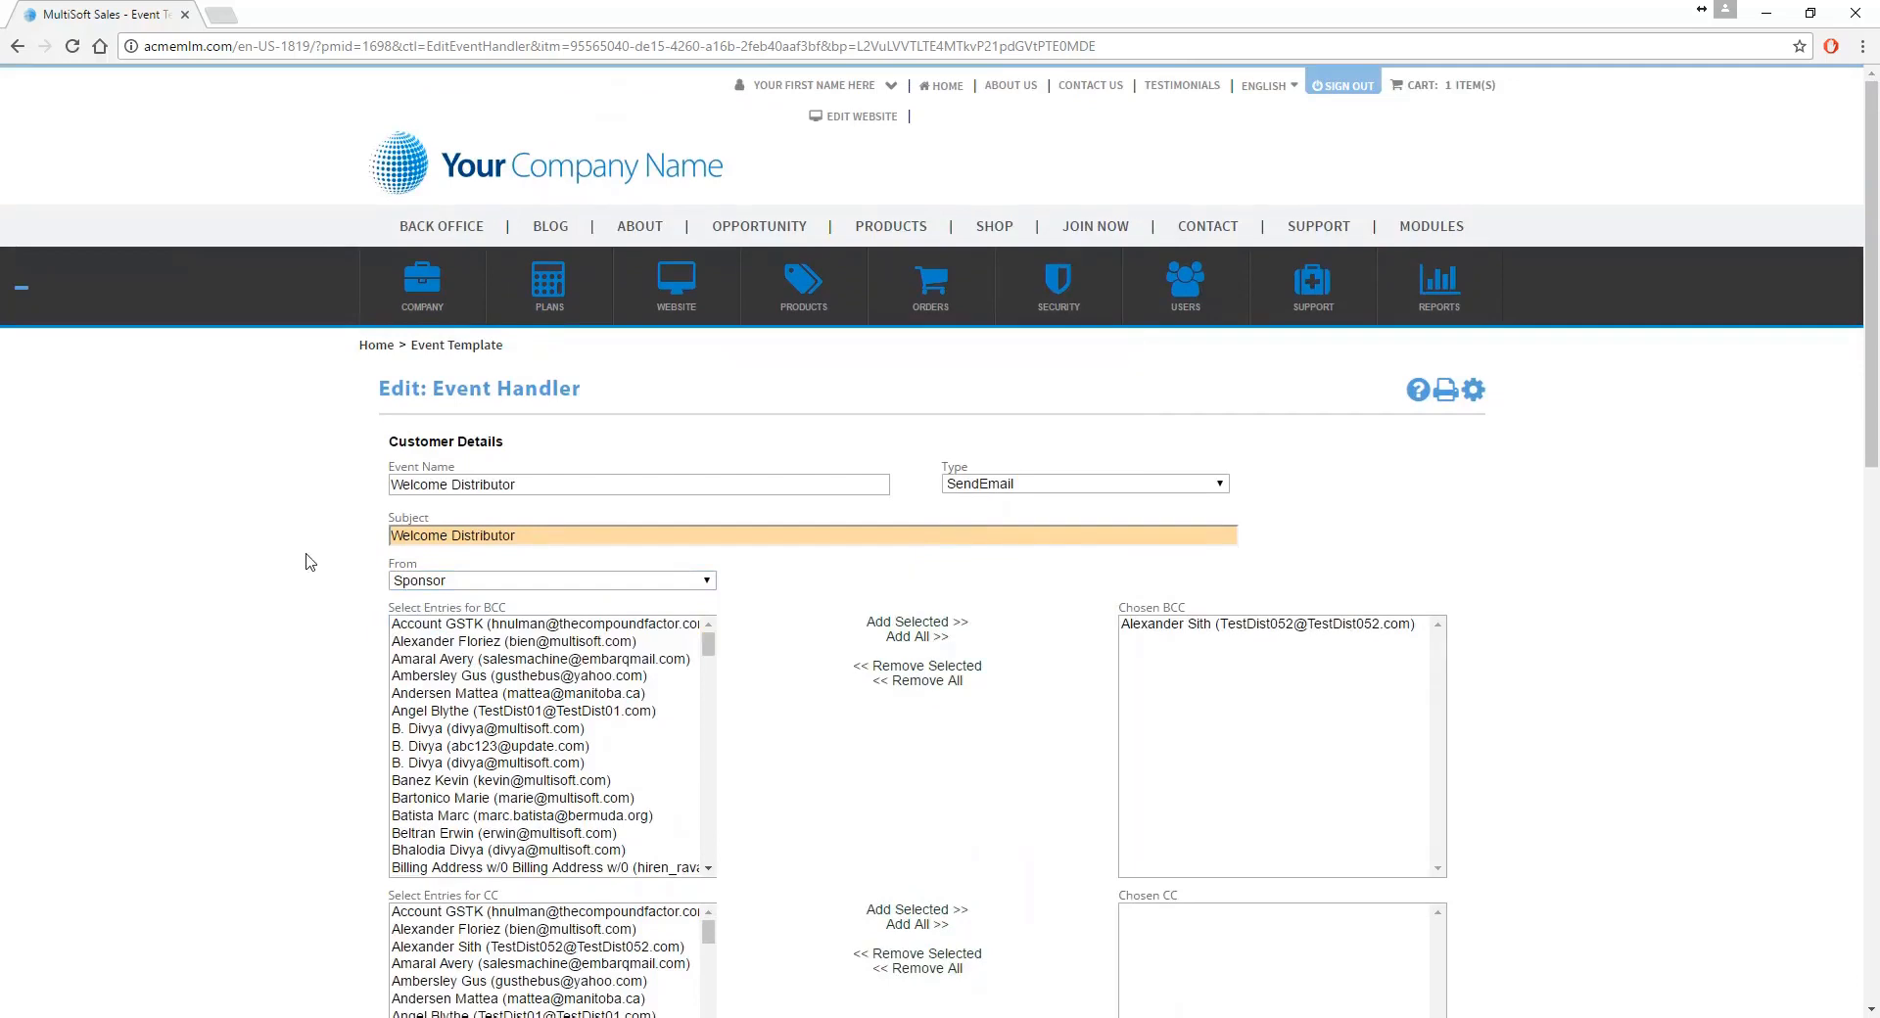
click(494, 582)
click(455, 665)
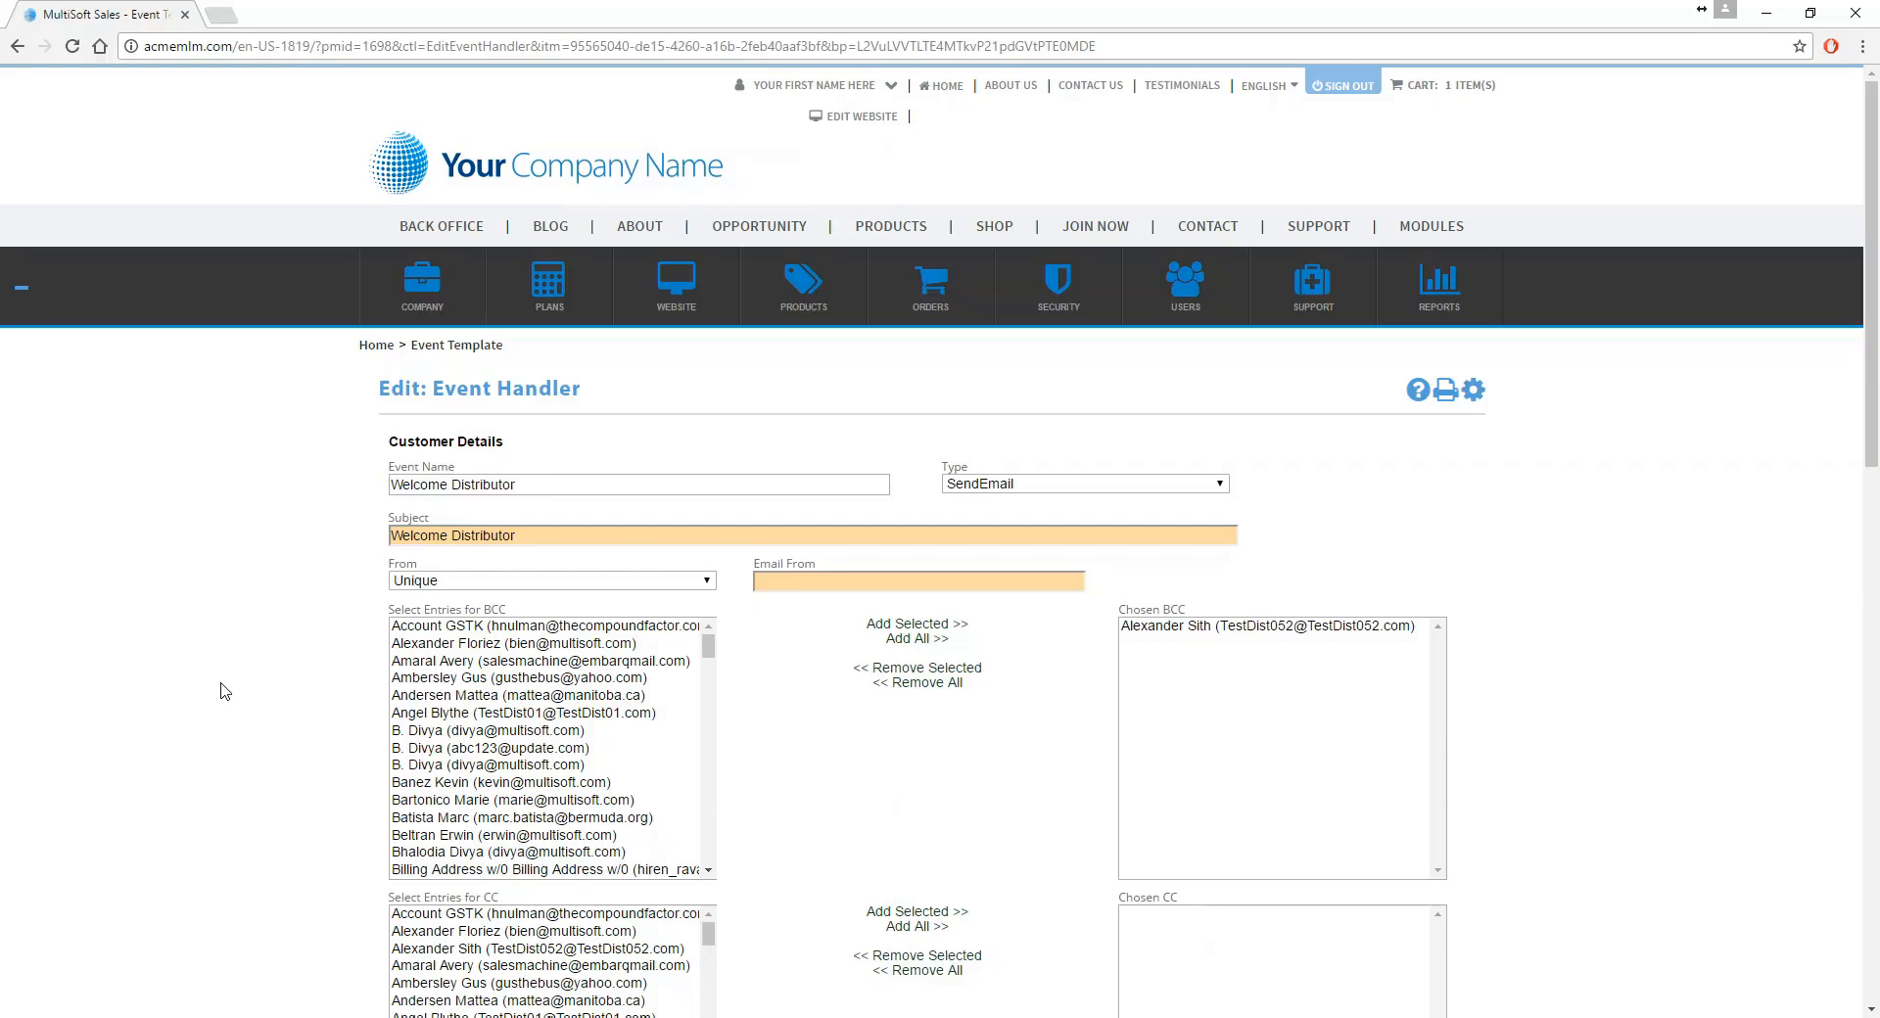
click(832, 581)
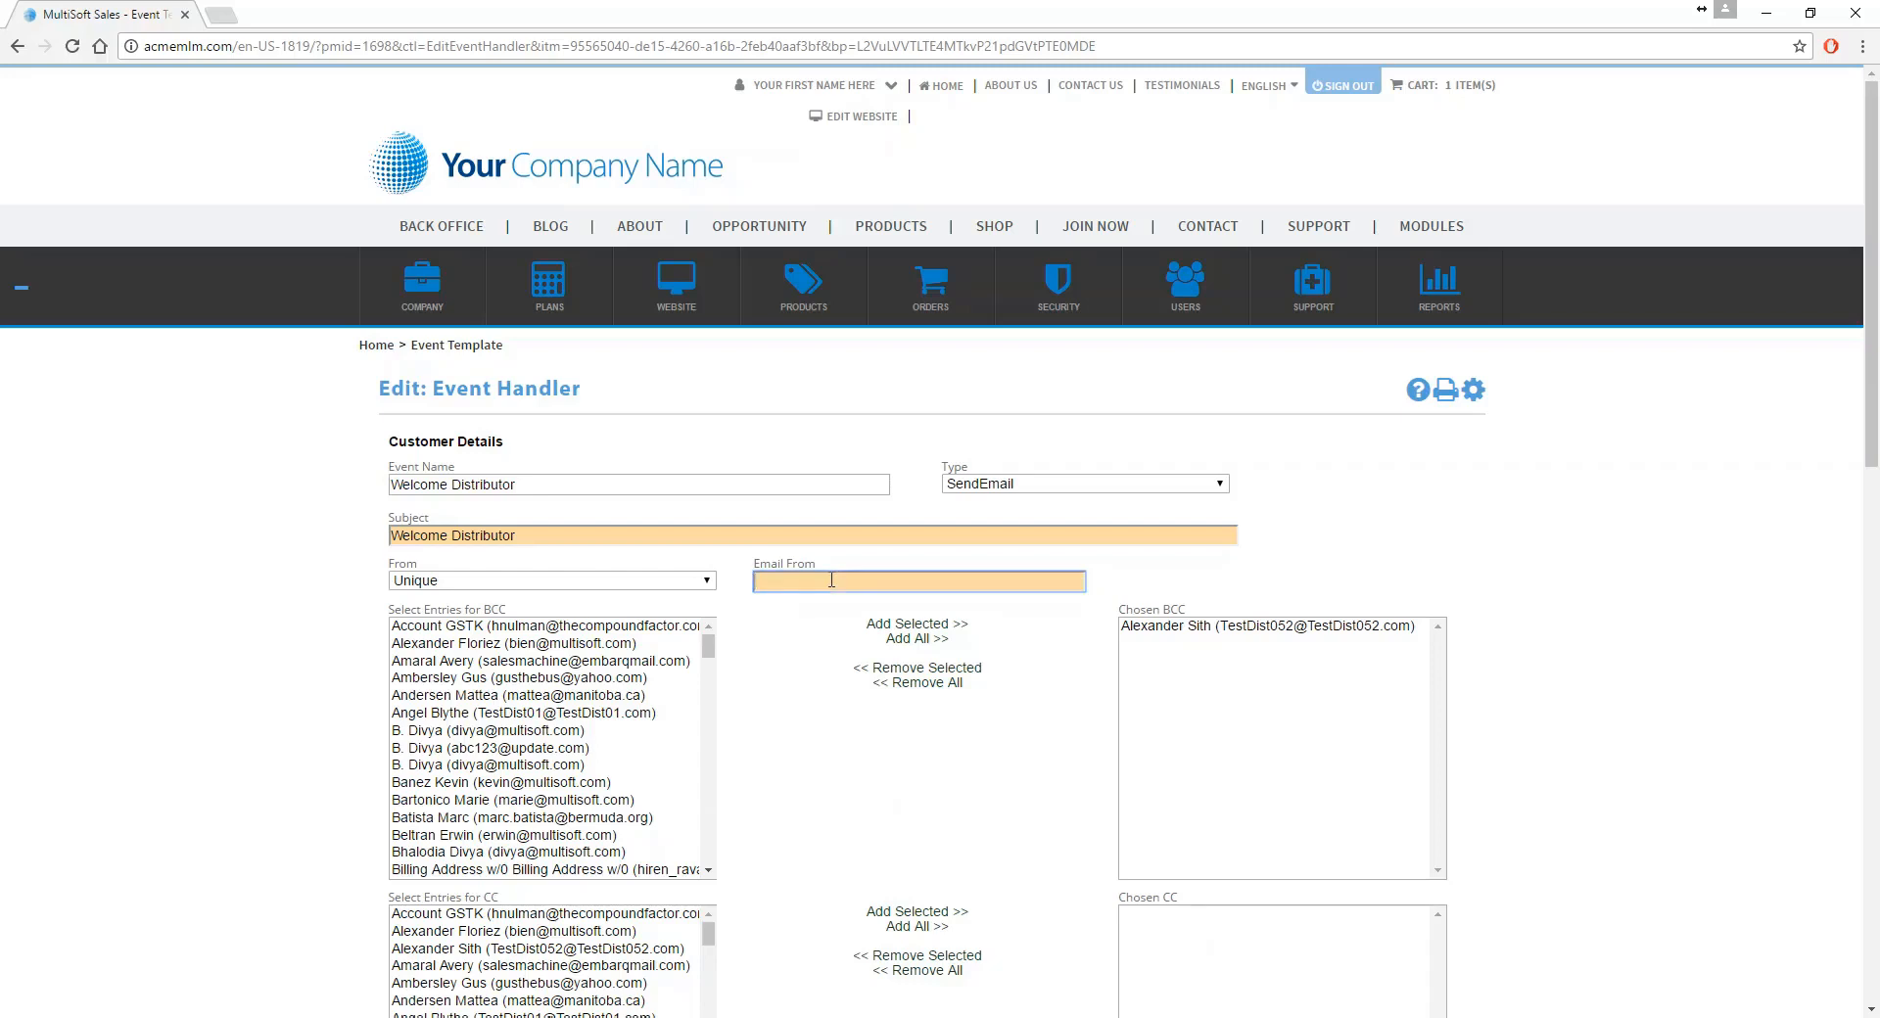
click(480, 586)
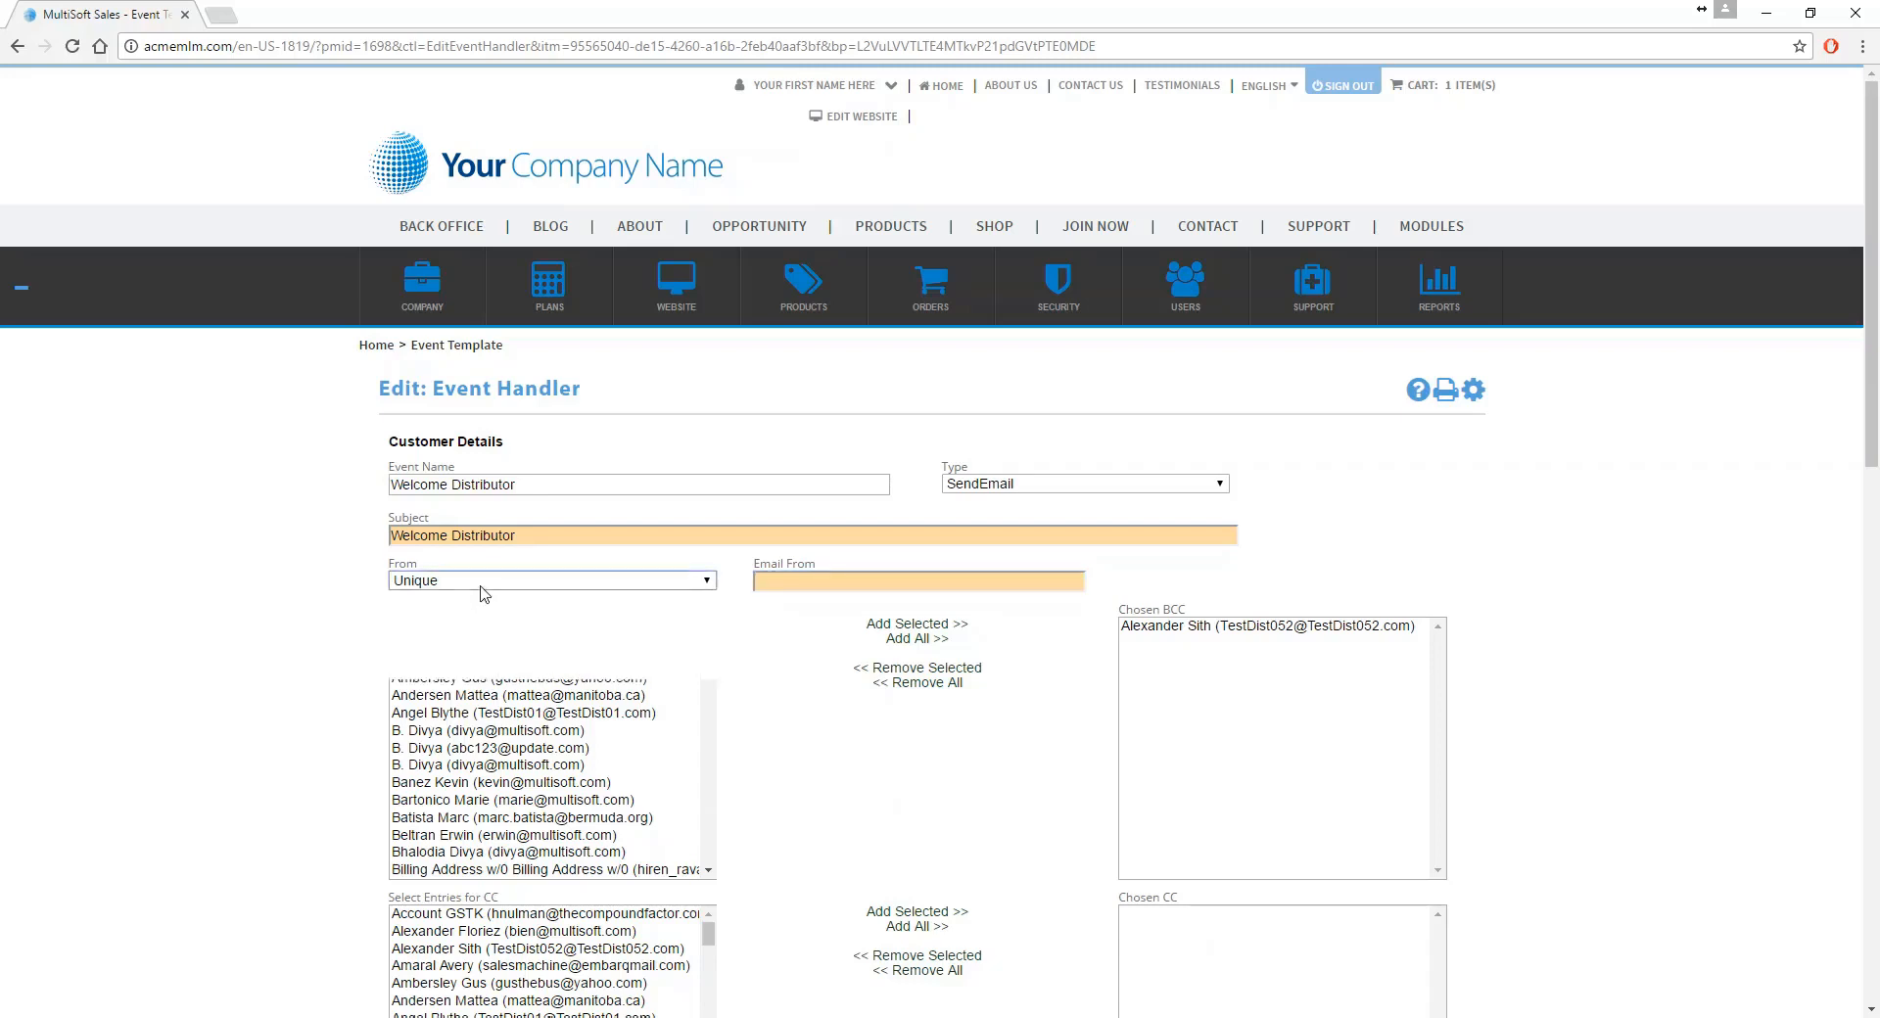
click(455, 615)
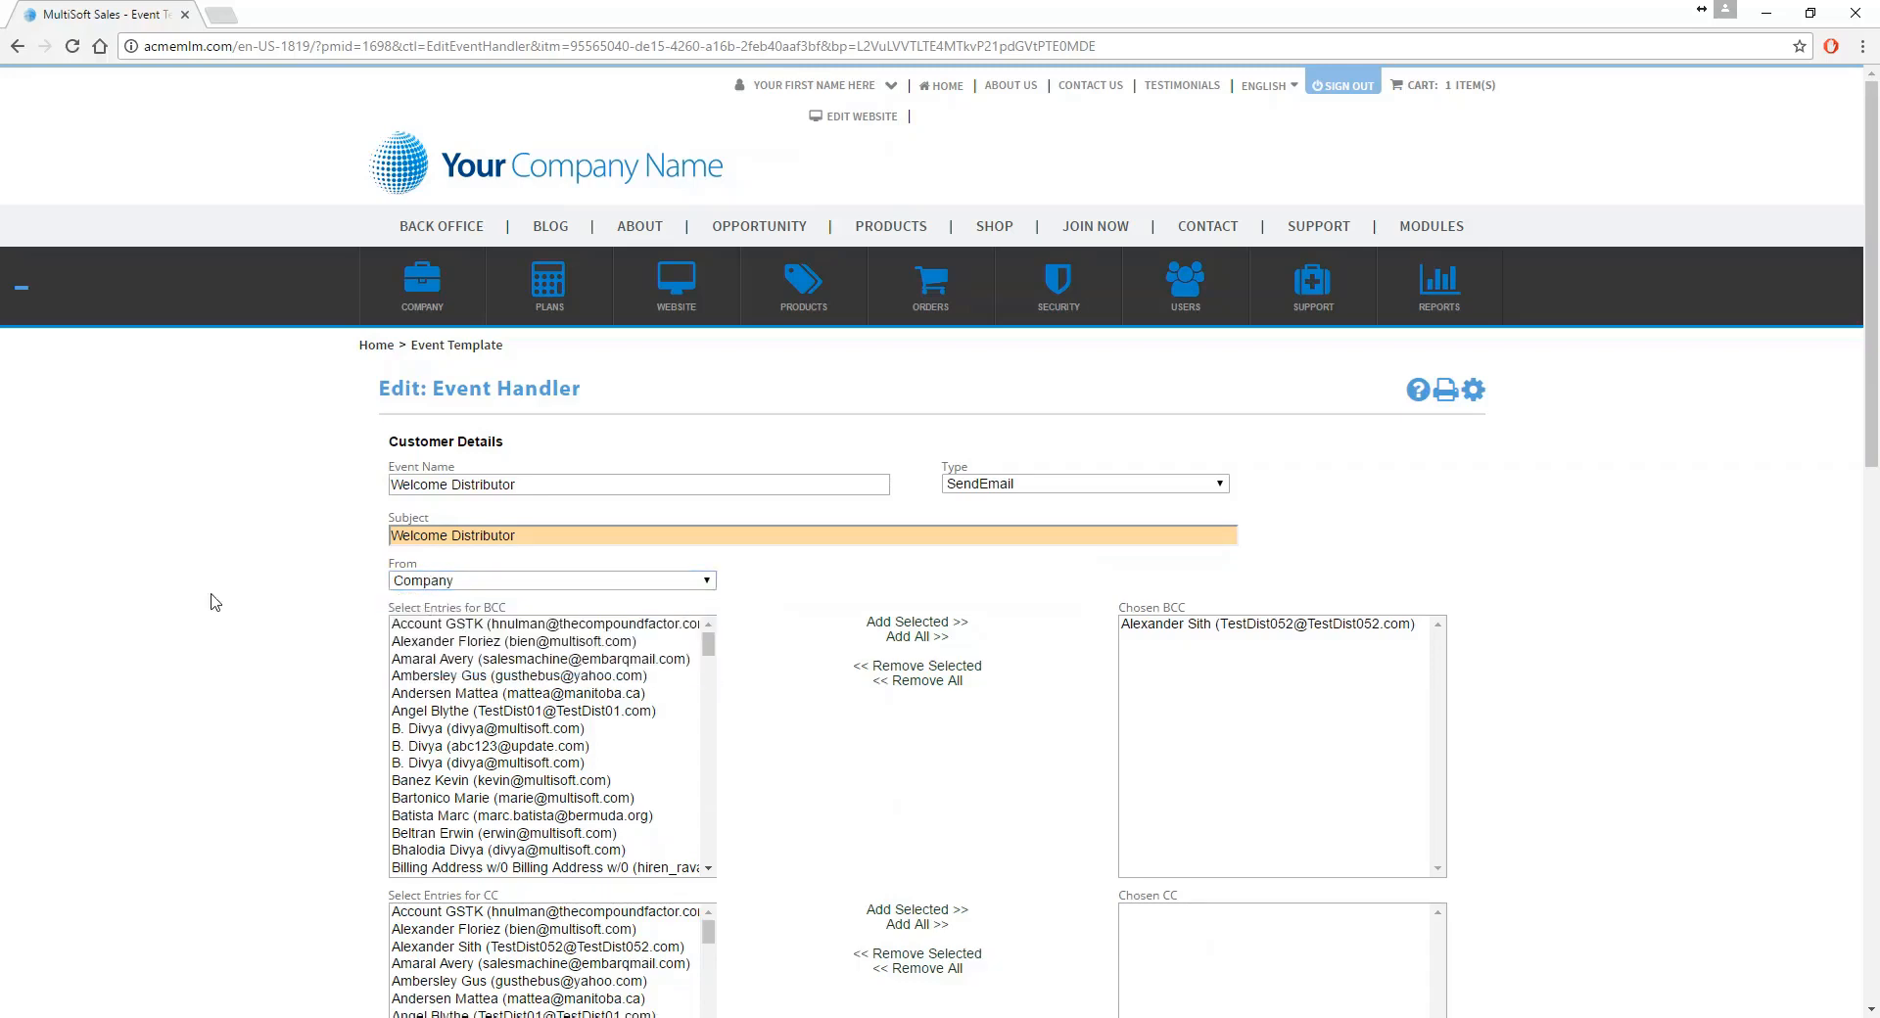
- Enable template selection for the notification email and choose the Global (Business) template
scroll(213, 605, down, 5)
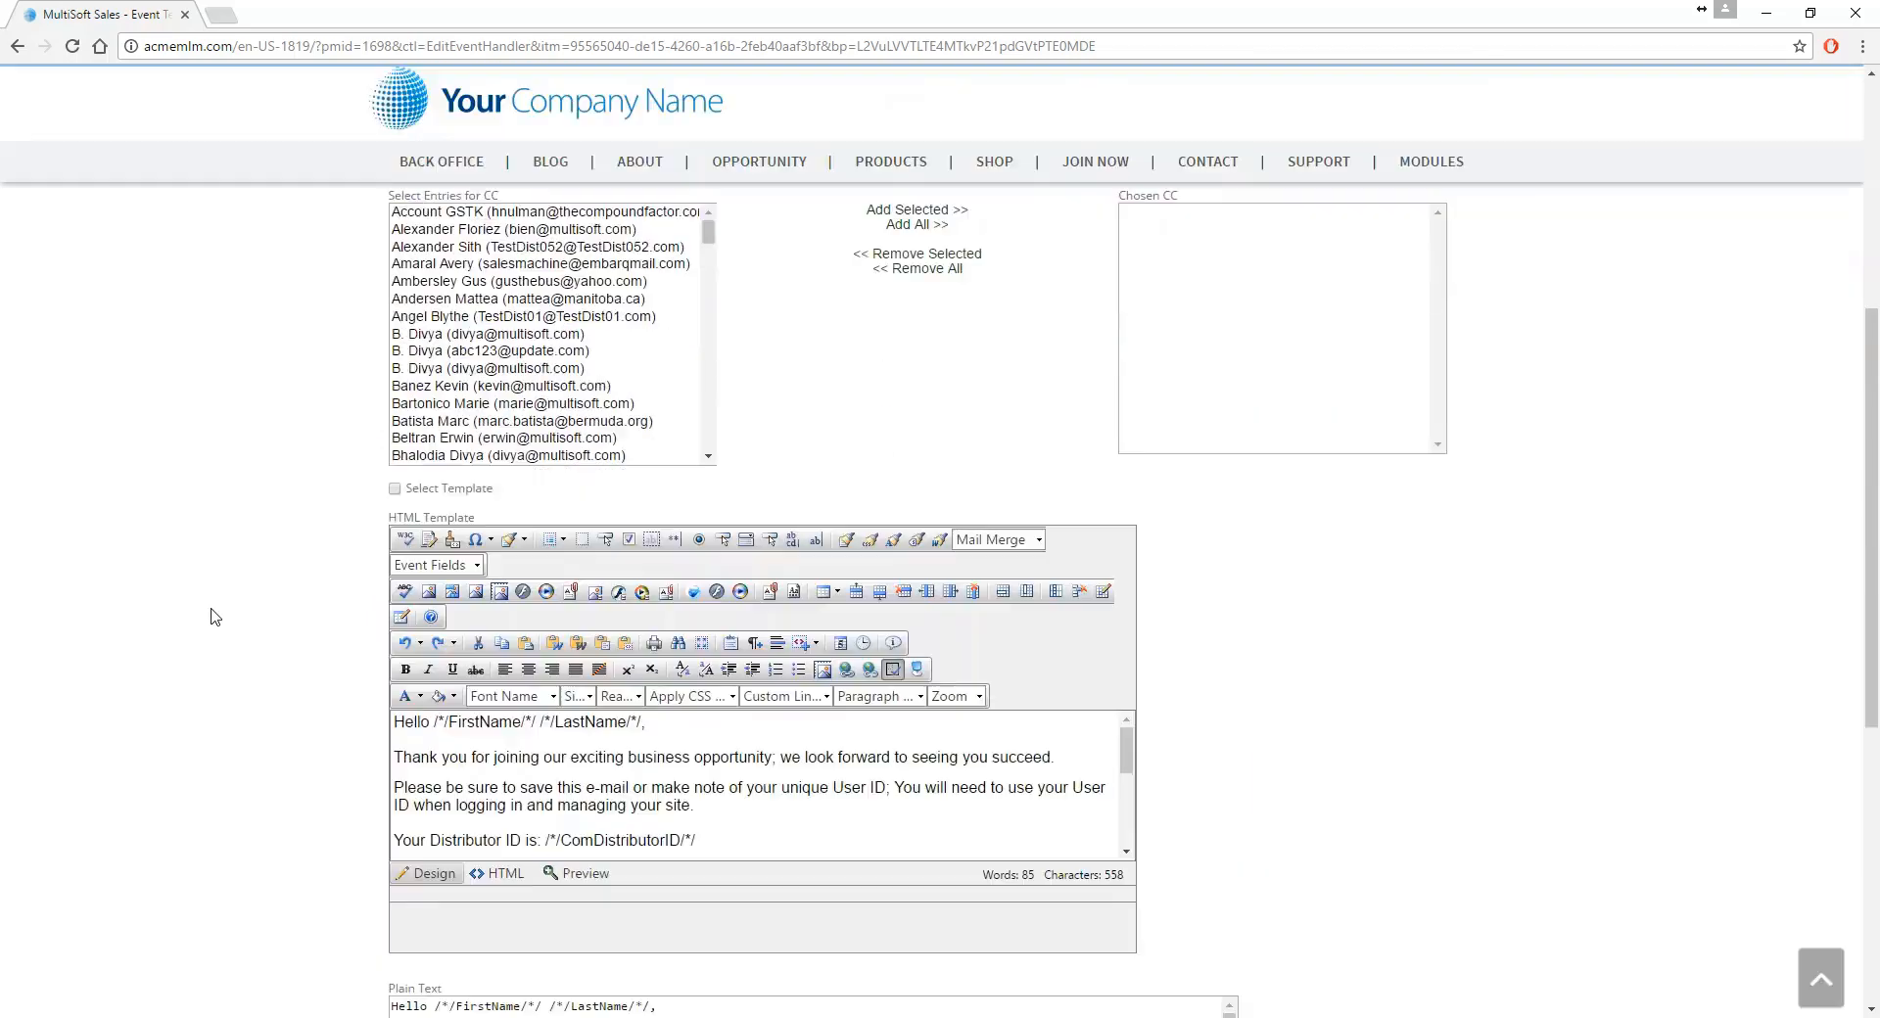
scroll(210, 613, up, 5)
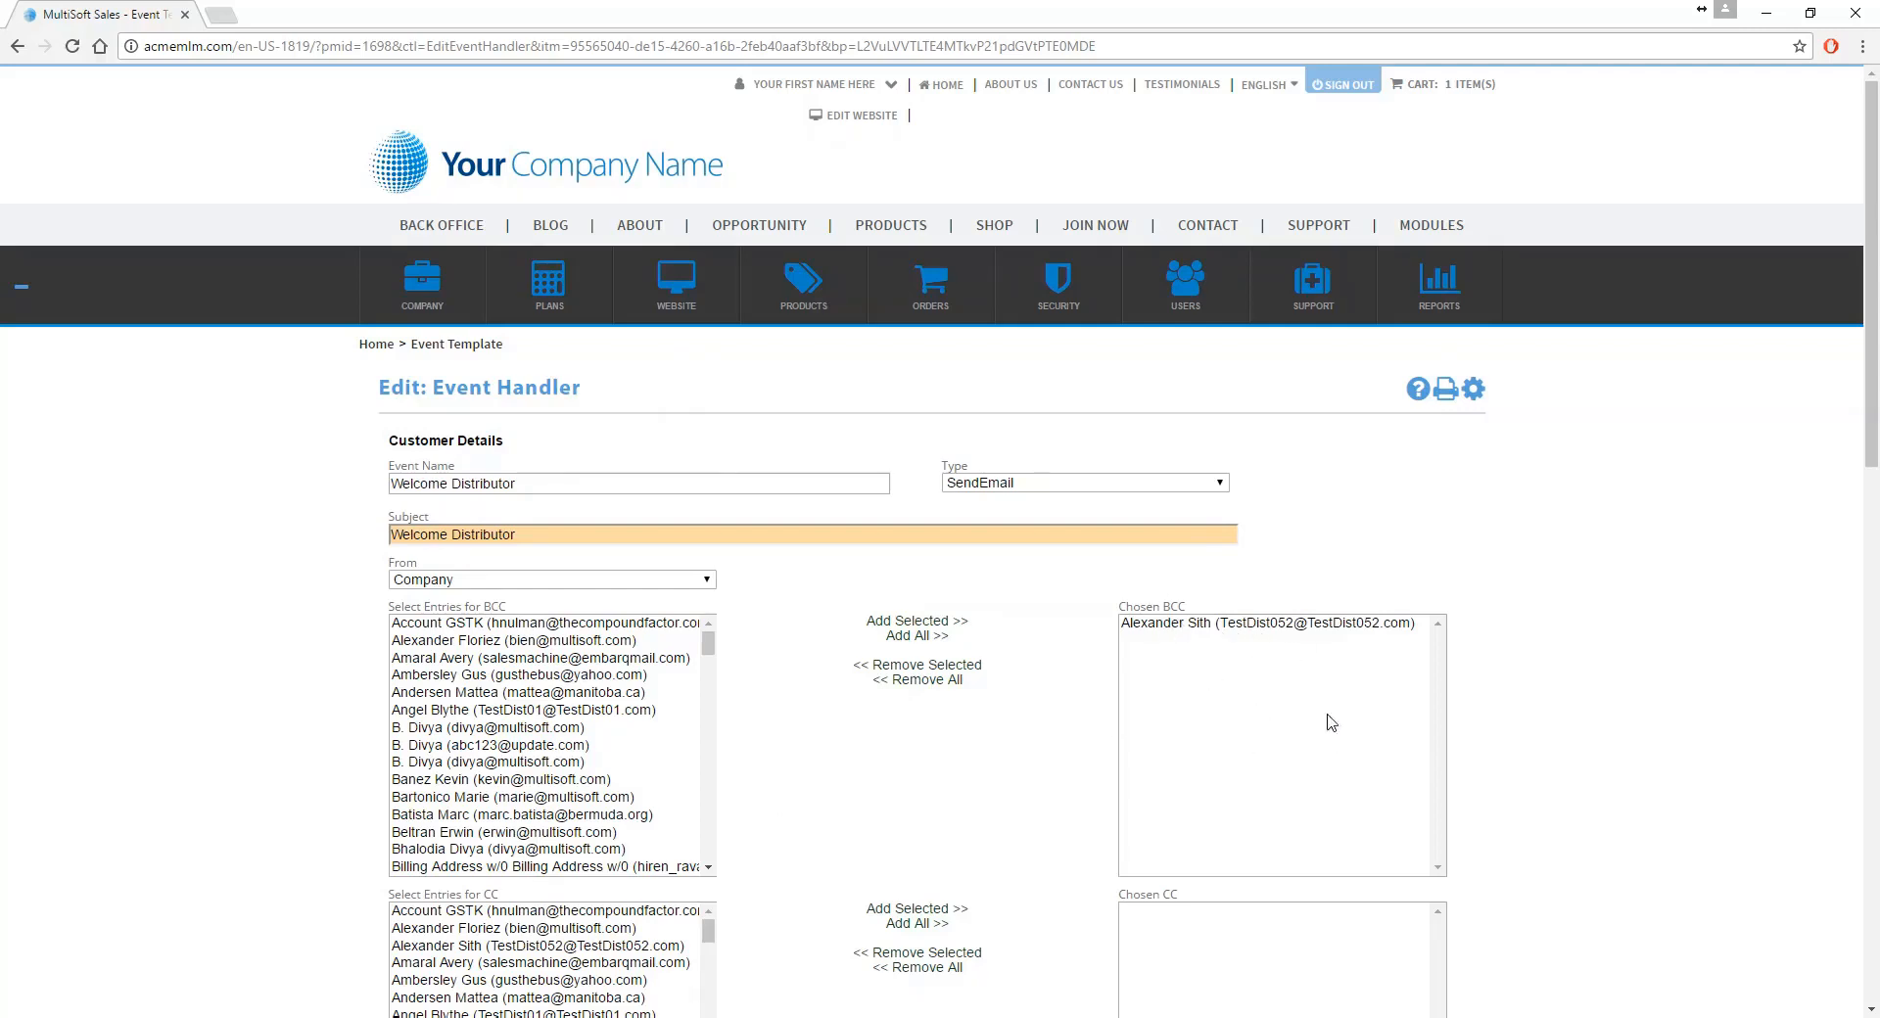
scroll(1290, 835, down, 1)
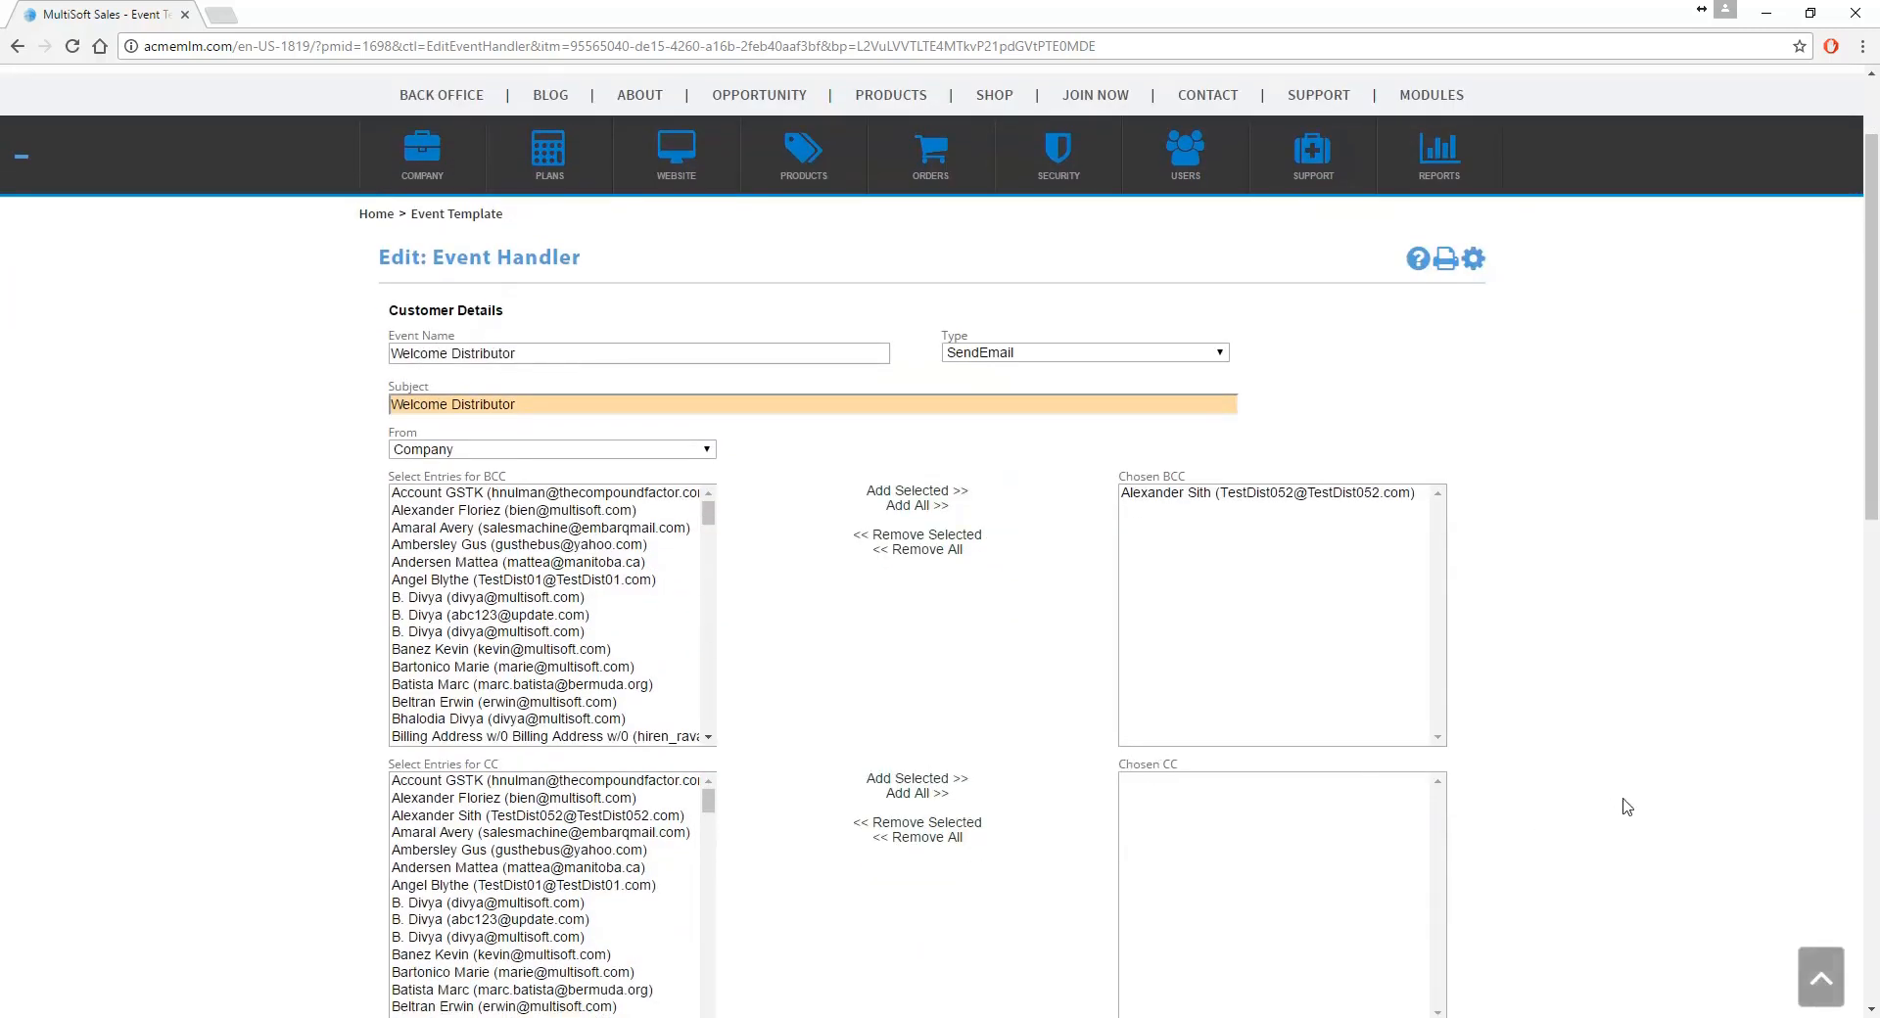
scroll(1626, 805, up, 1)
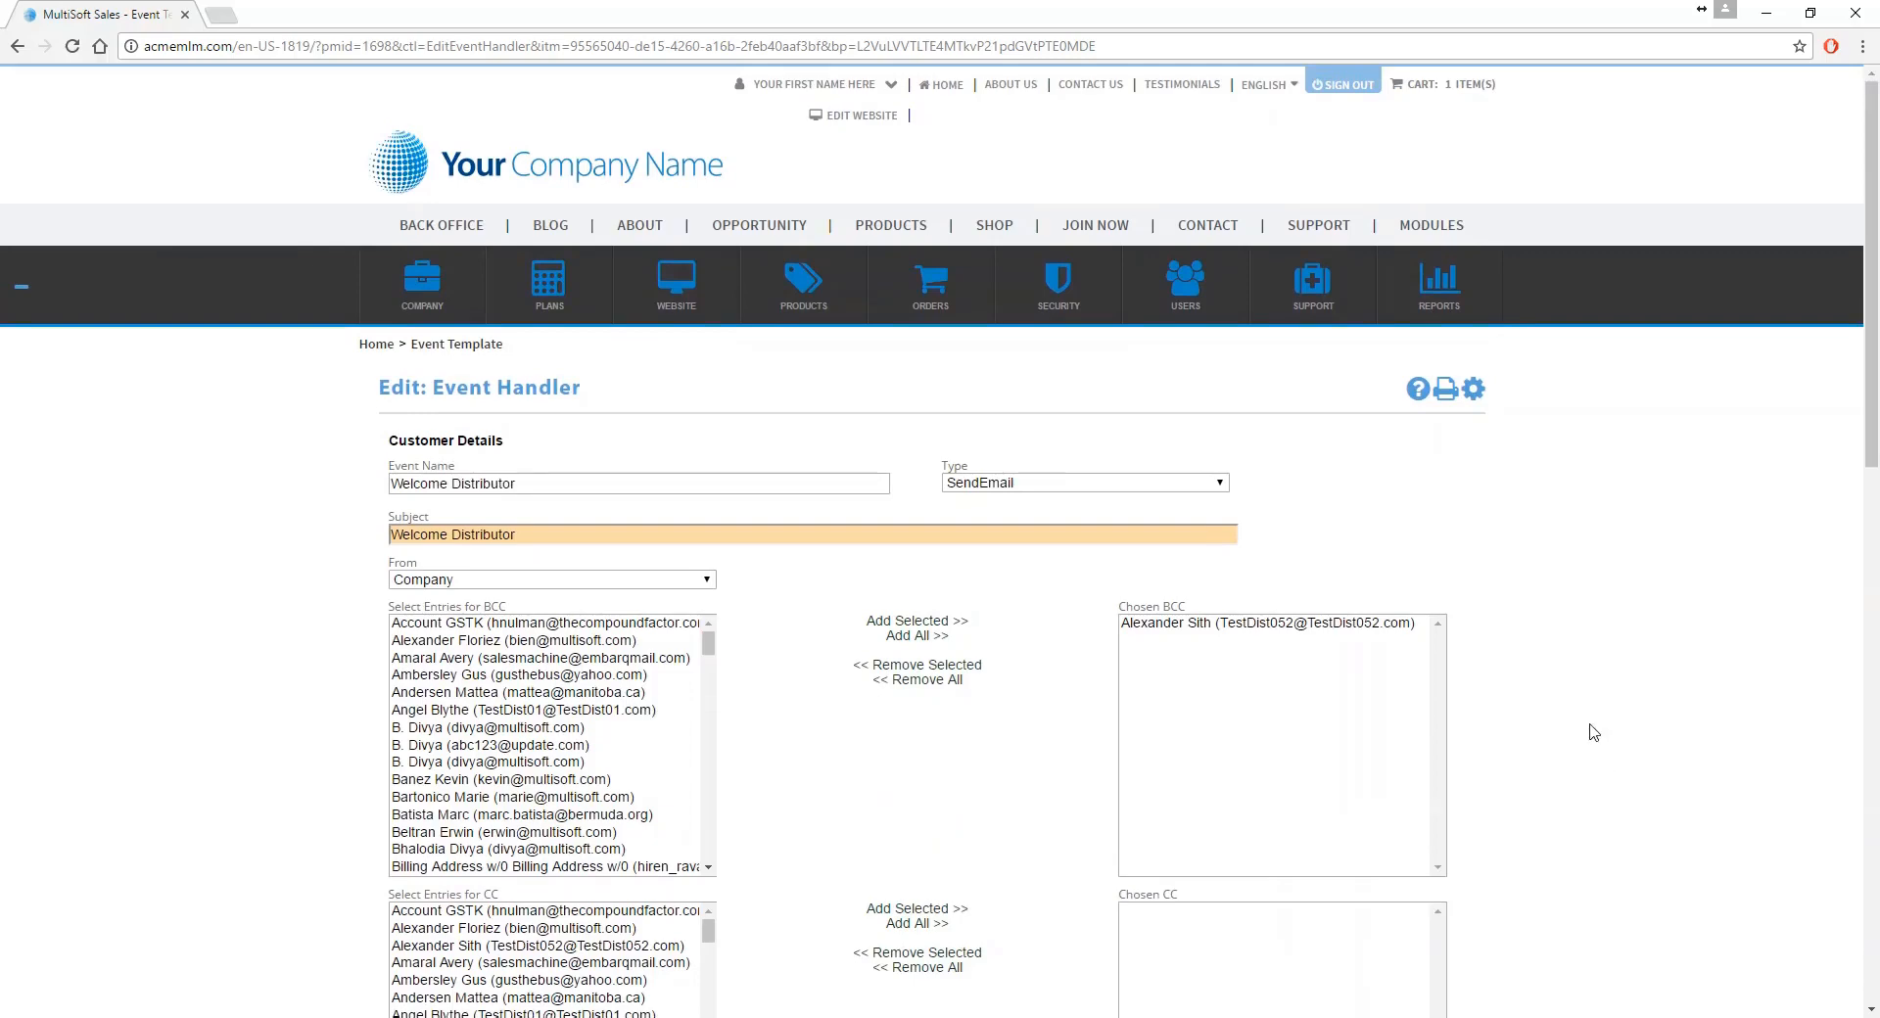
scroll(1593, 732, down, 4)
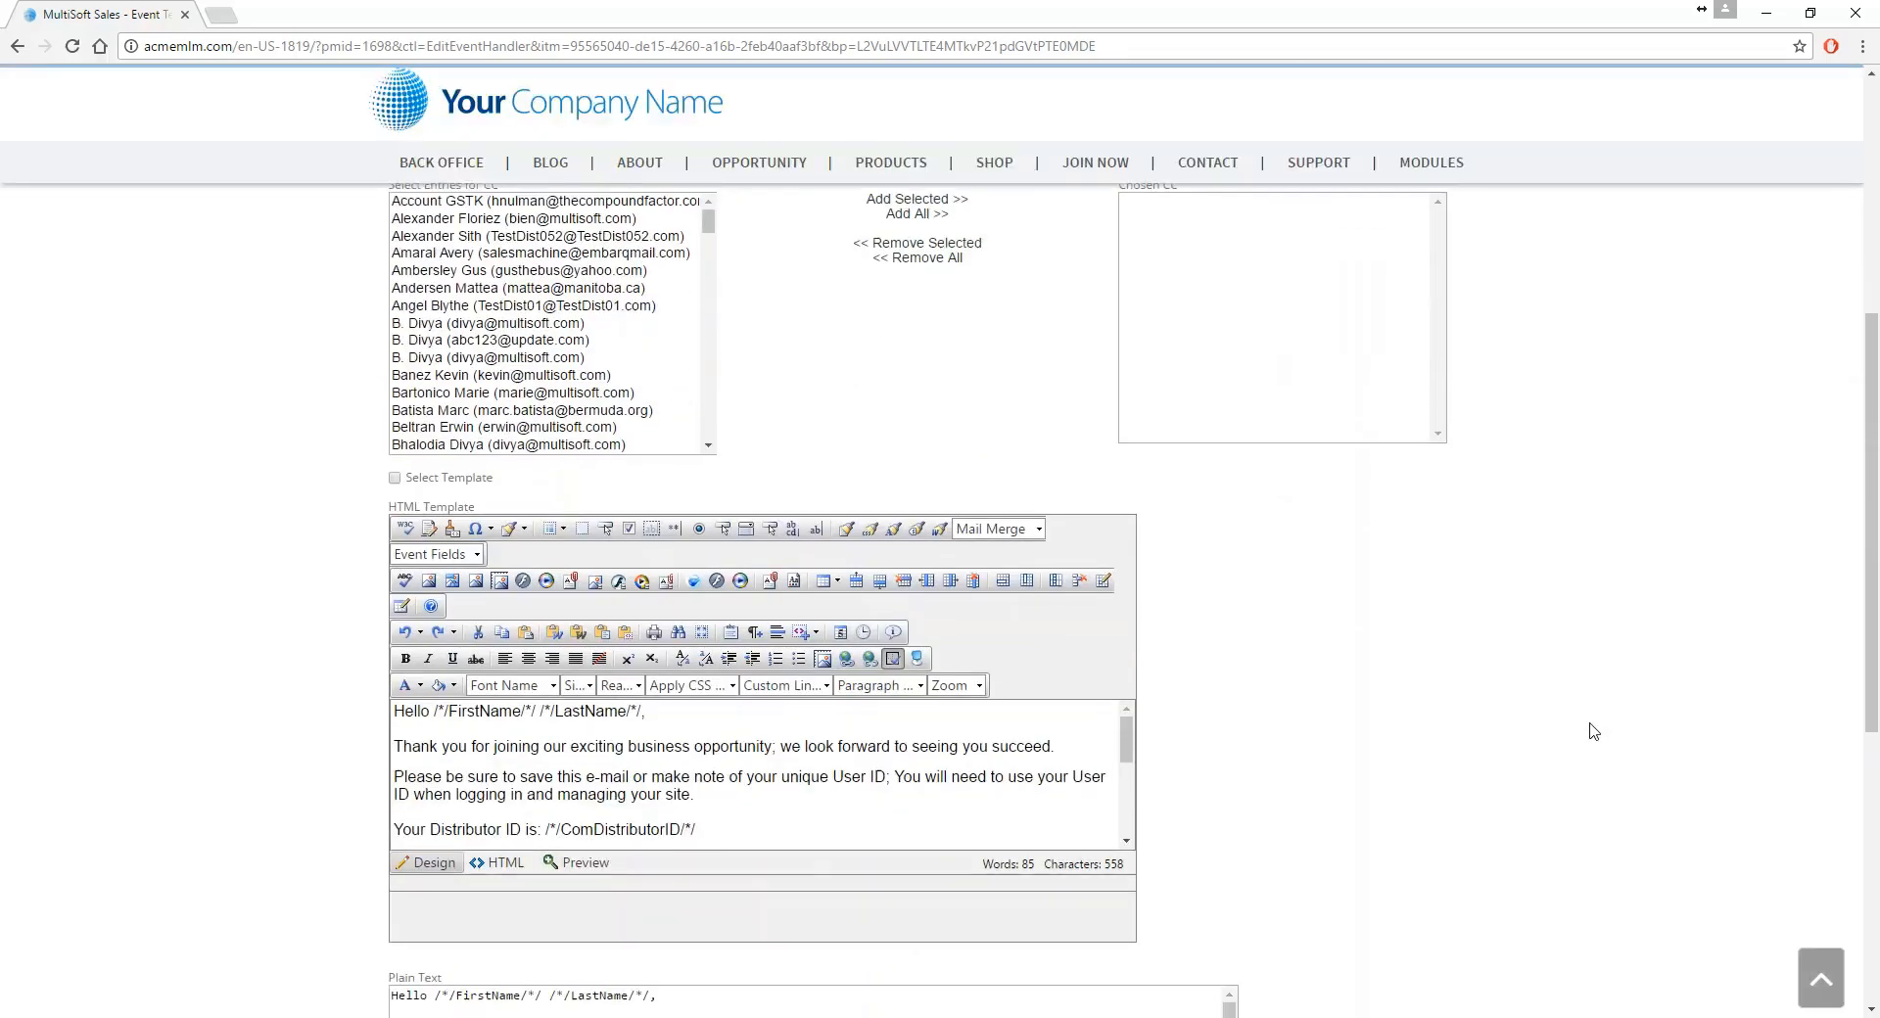
scroll(1594, 730, down, 1)
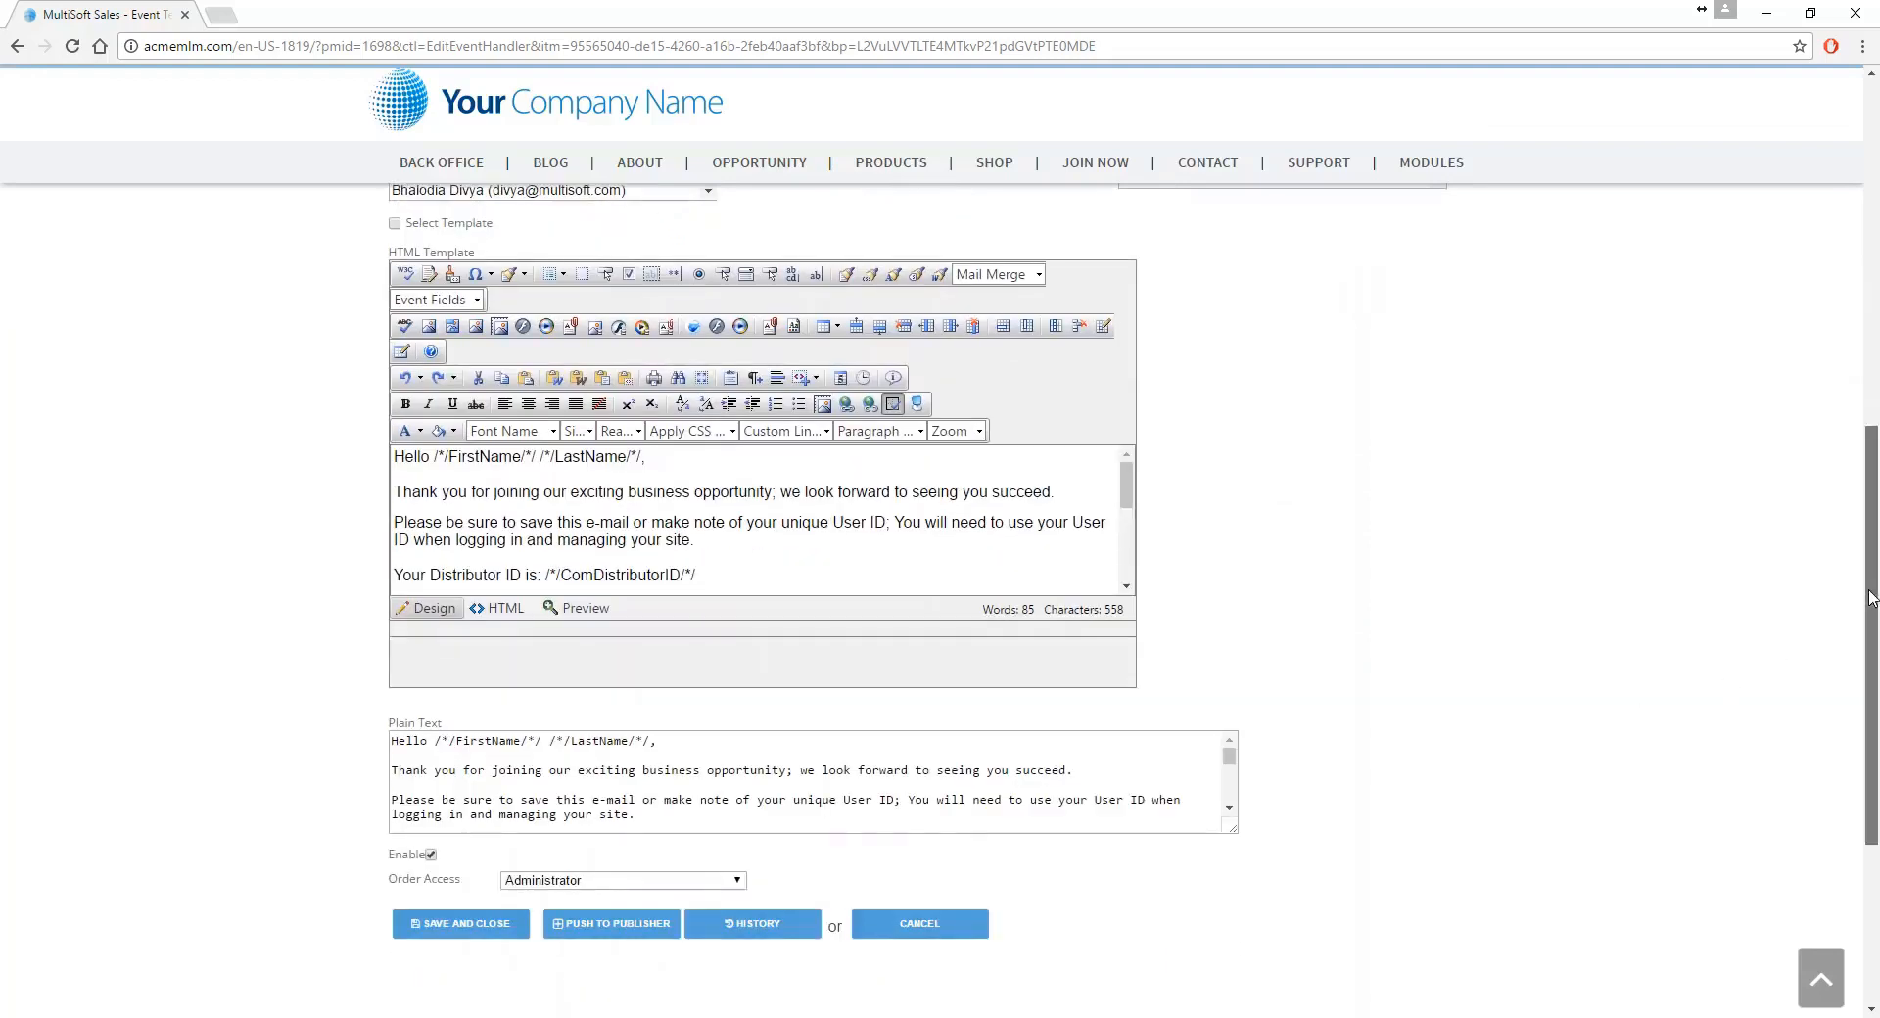
scroll(1871, 612, down, 1)
click(394, 197)
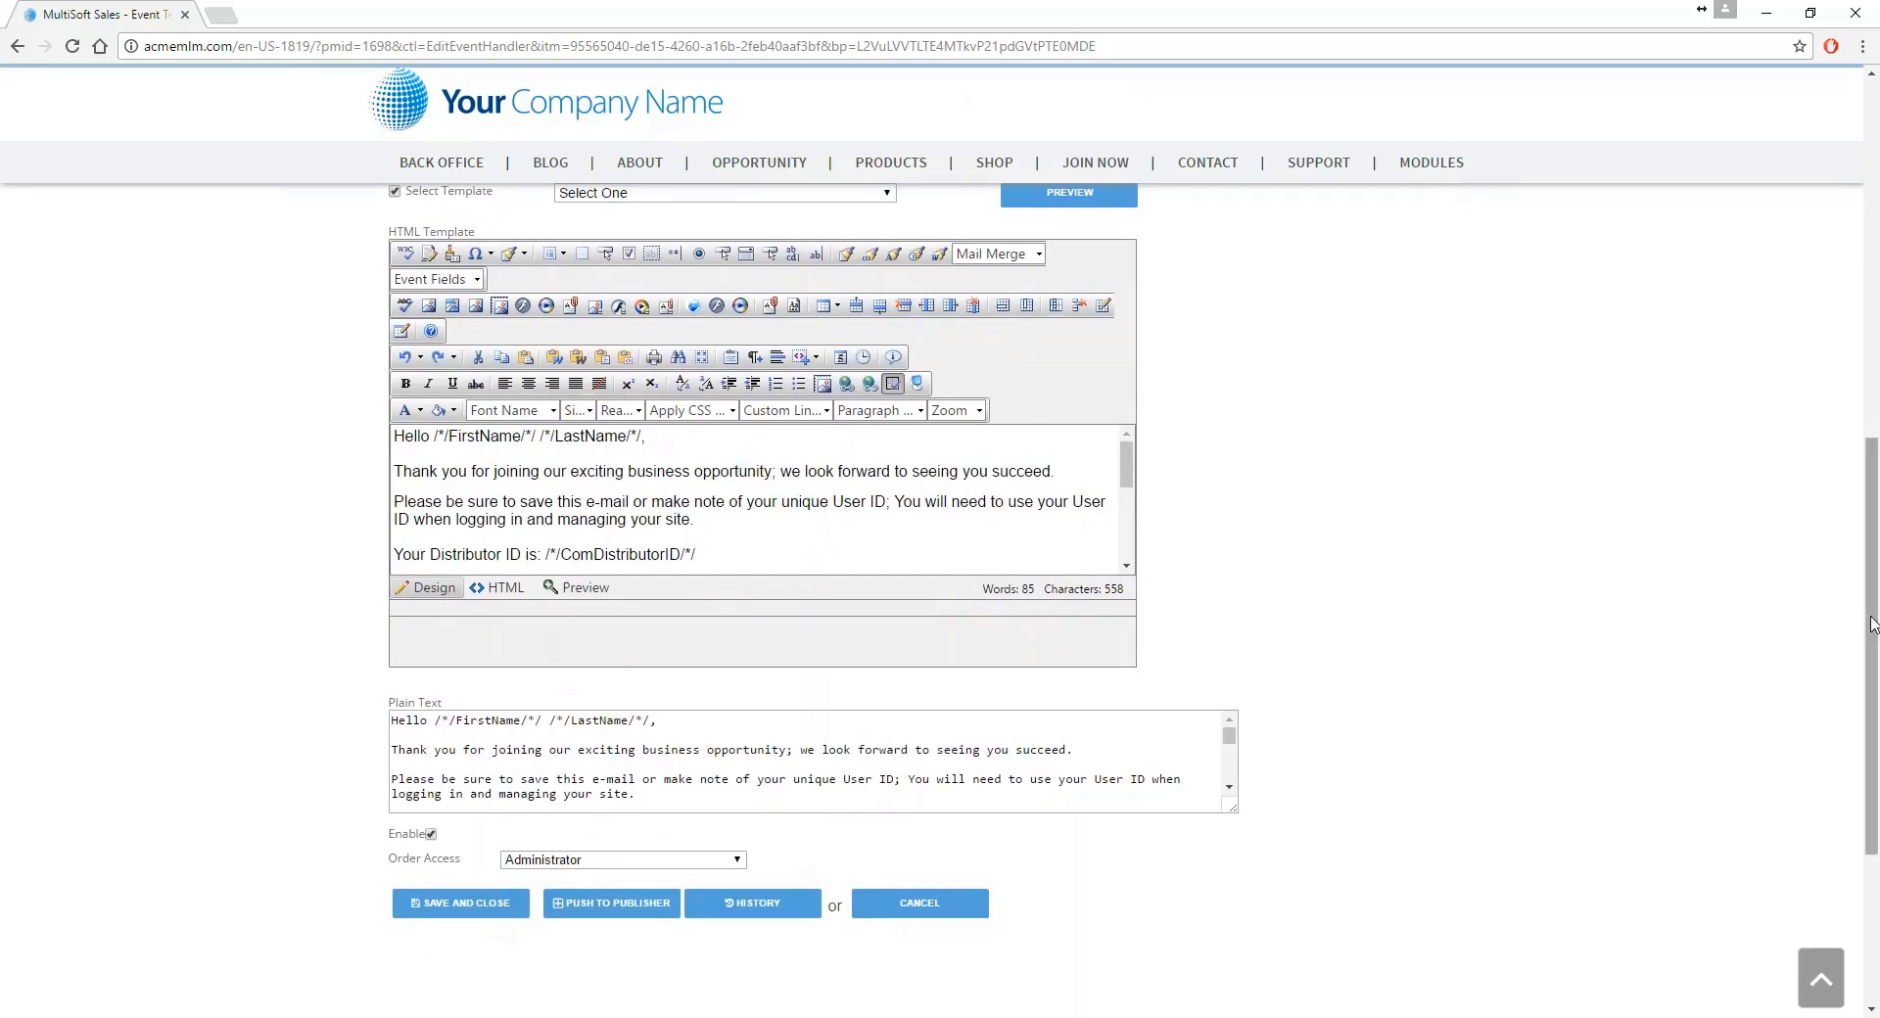
drag(1871, 619, 1871, 613)
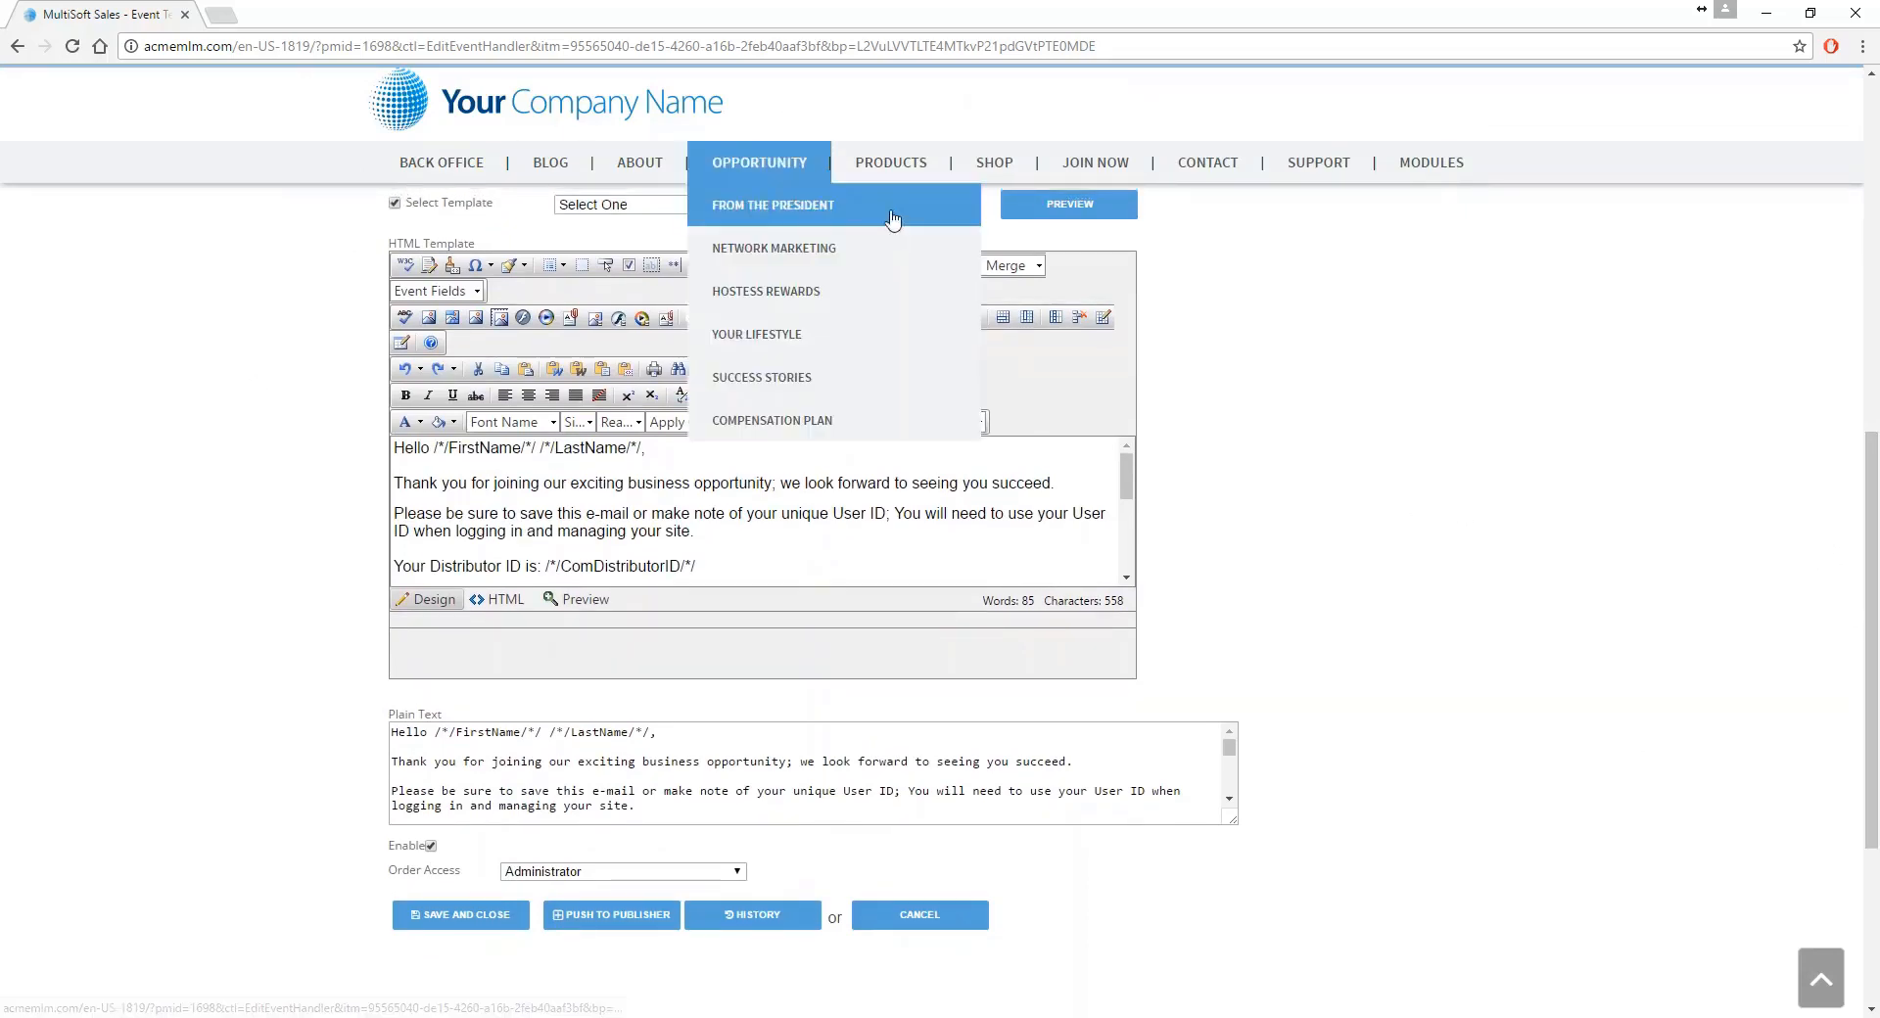
click(882, 210)
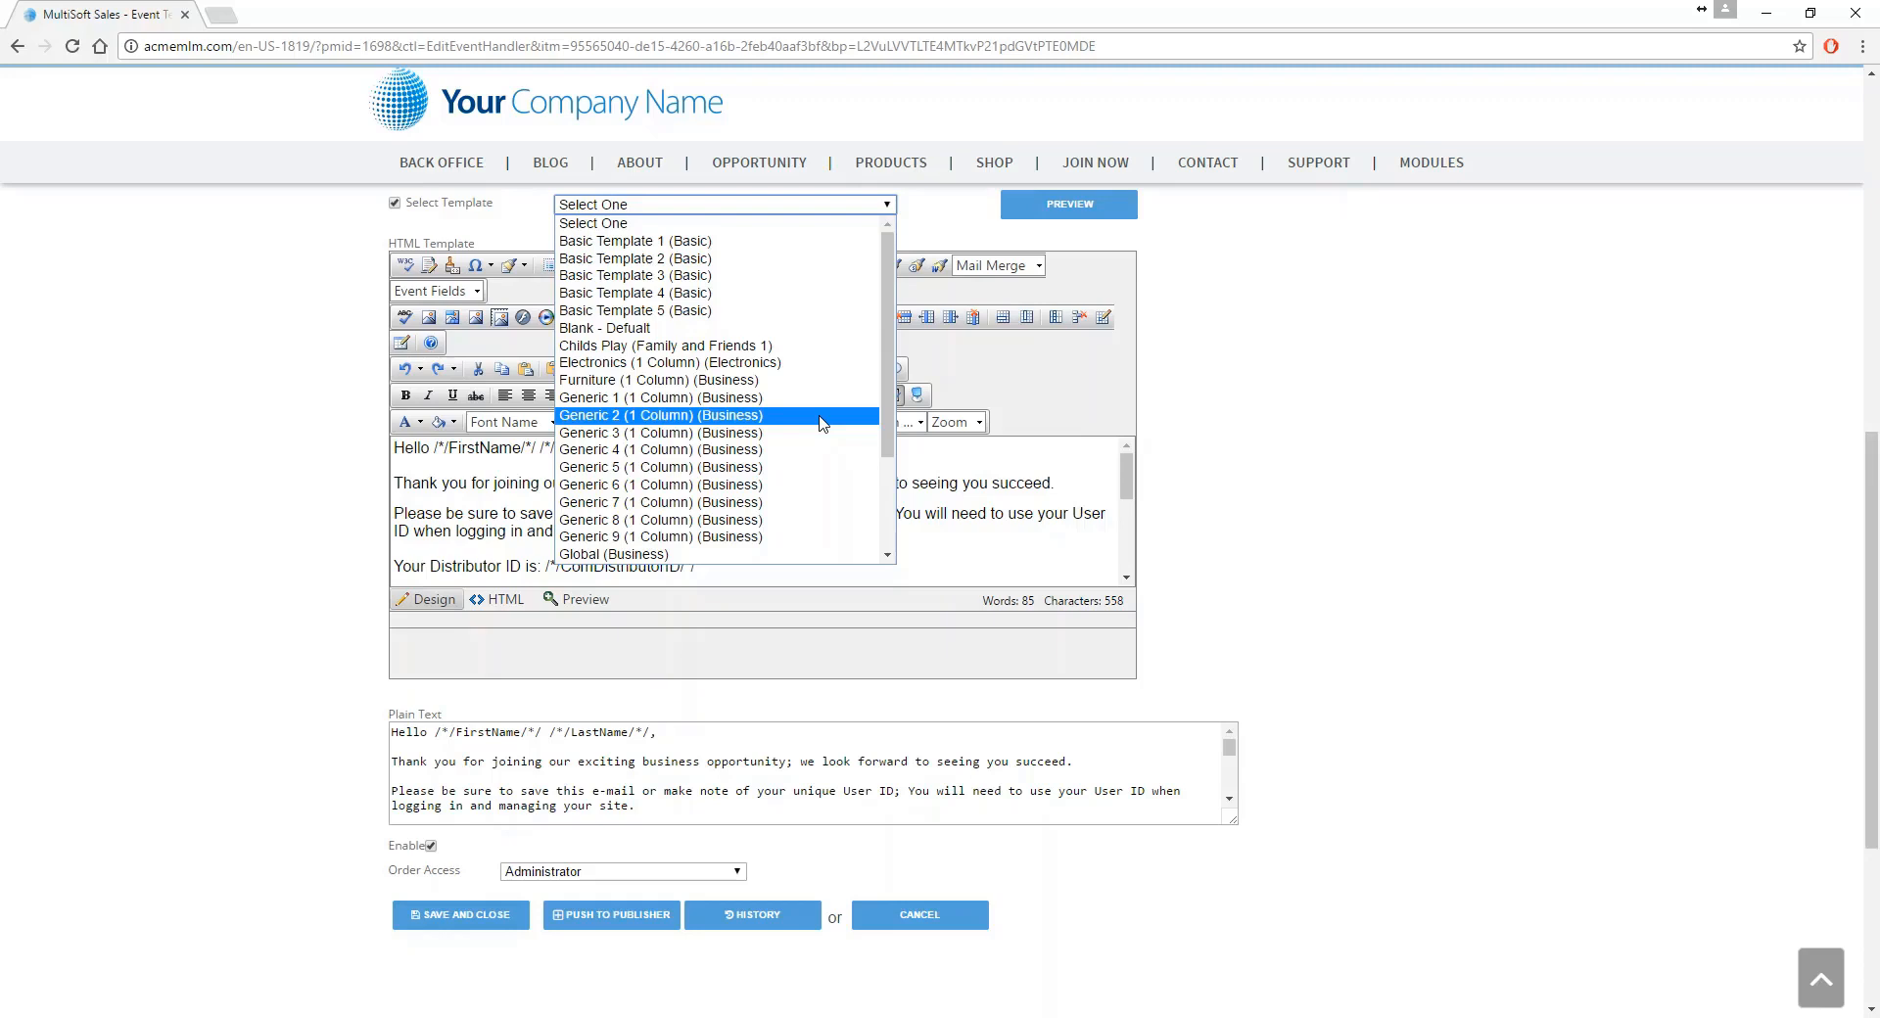
click(724, 555)
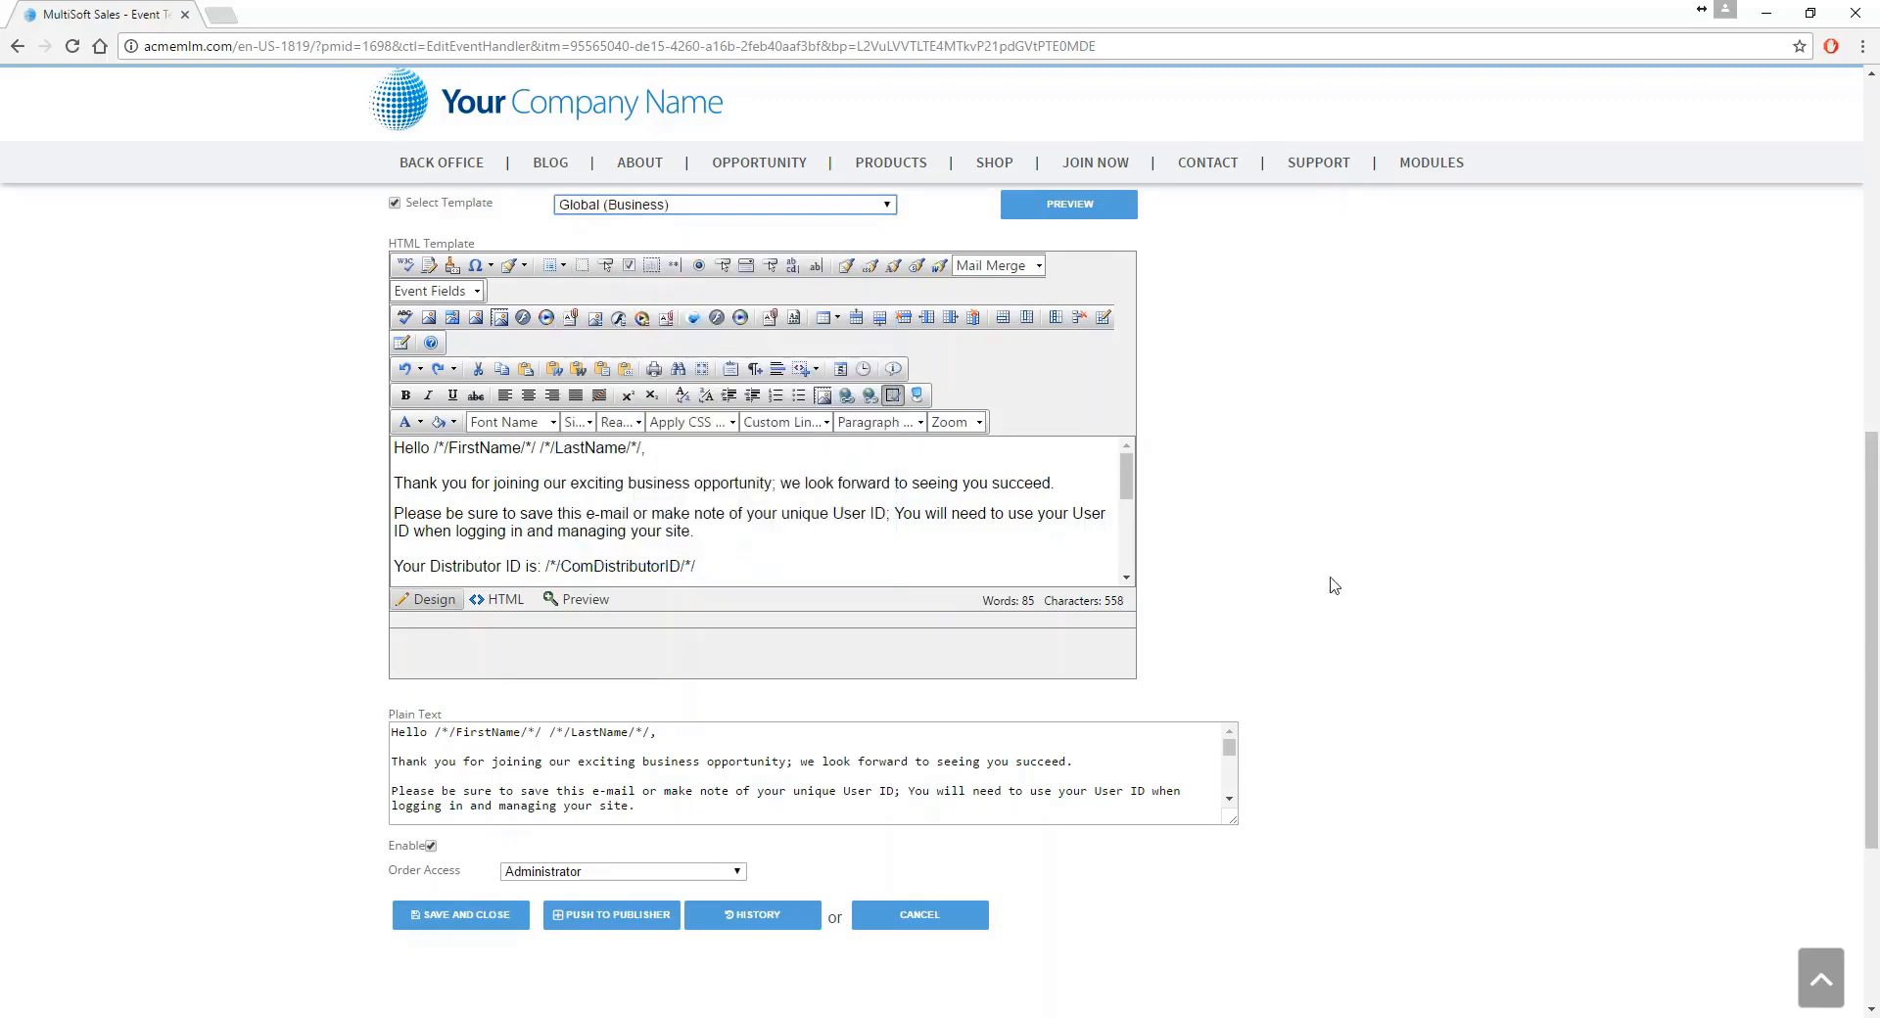
- Preview the email in the Global (Business) template, close the preview and turn template selection off
click(1098, 225)
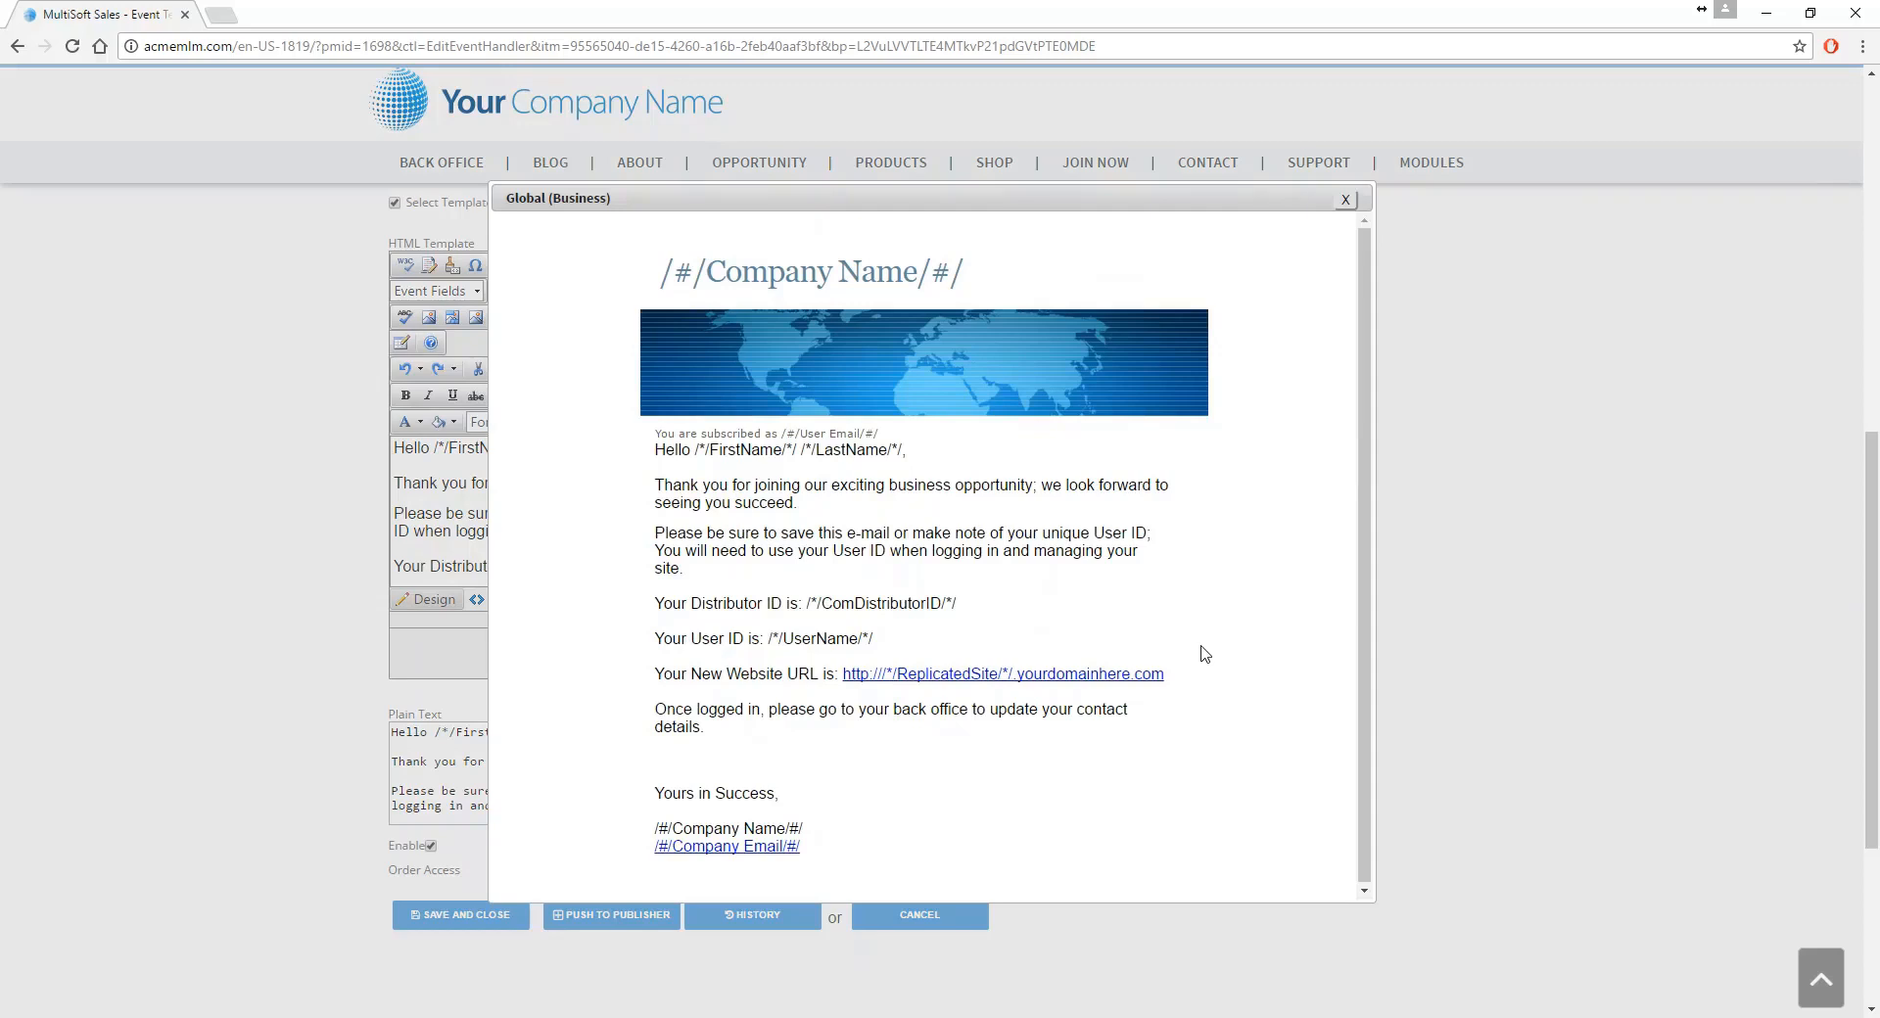
click(1345, 200)
click(821, 204)
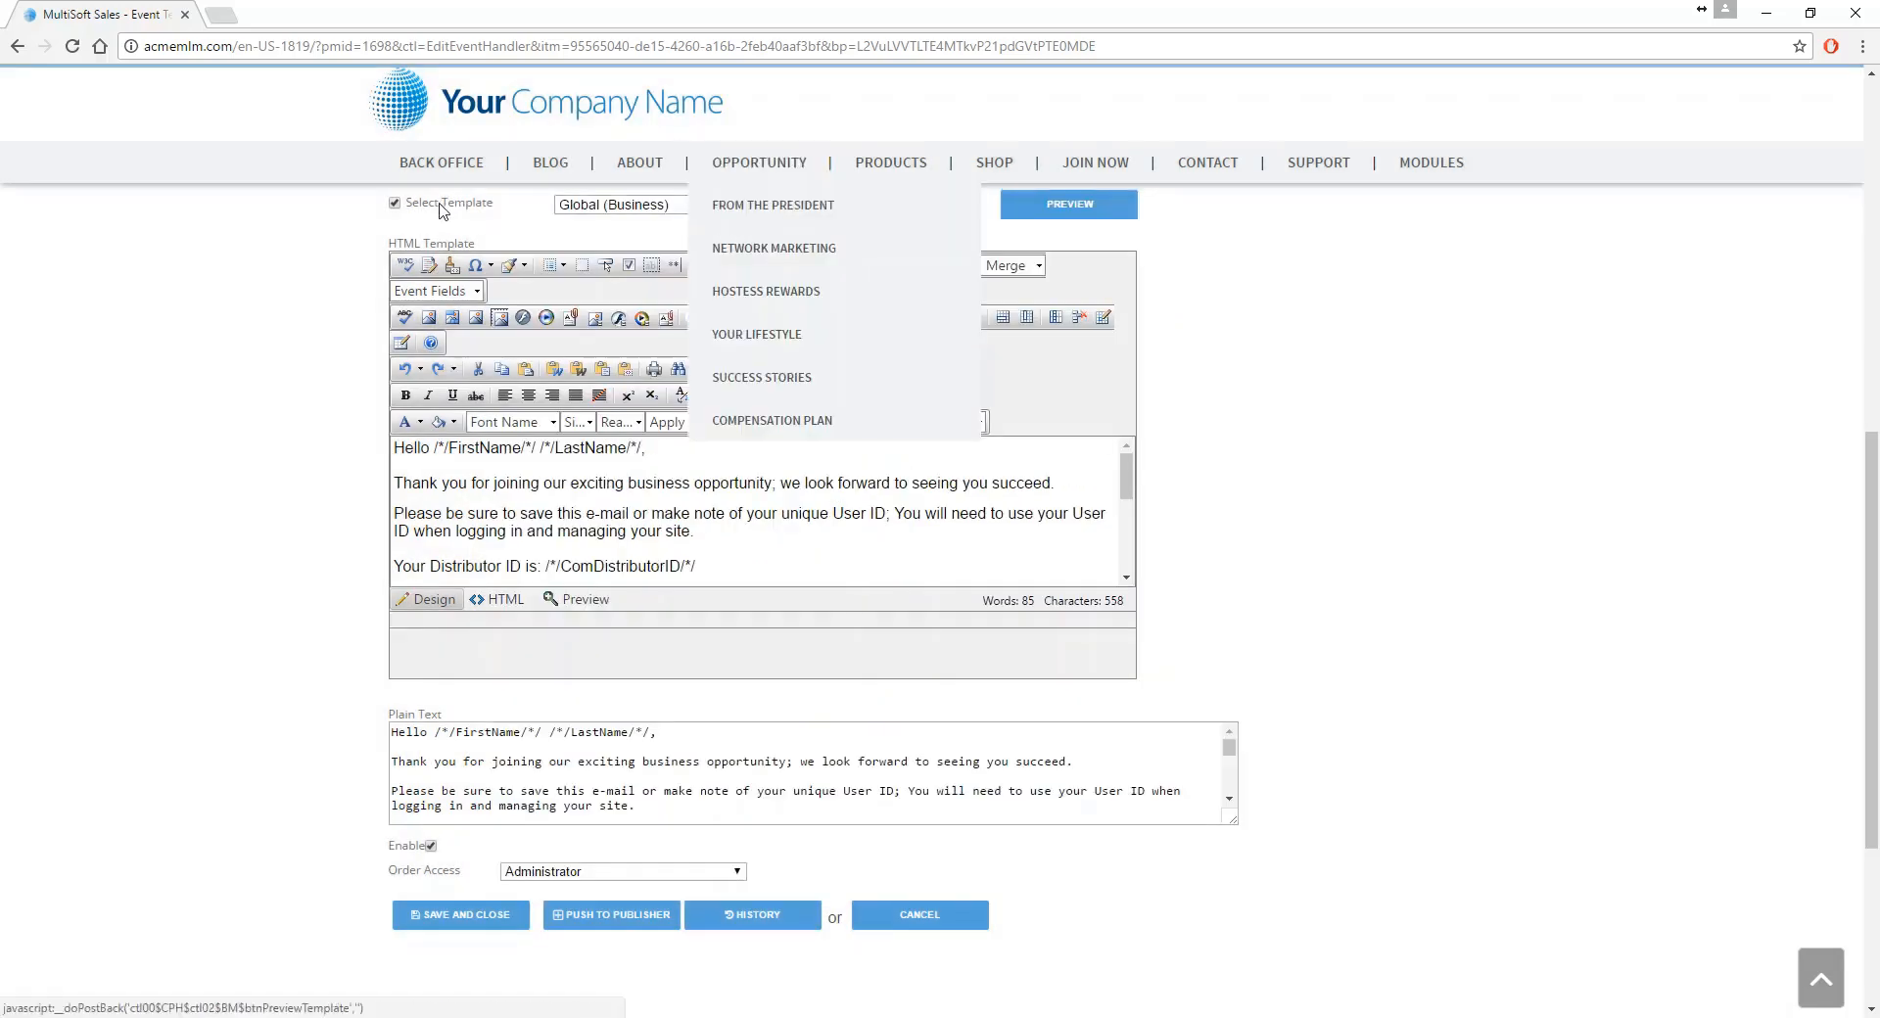
click(395, 203)
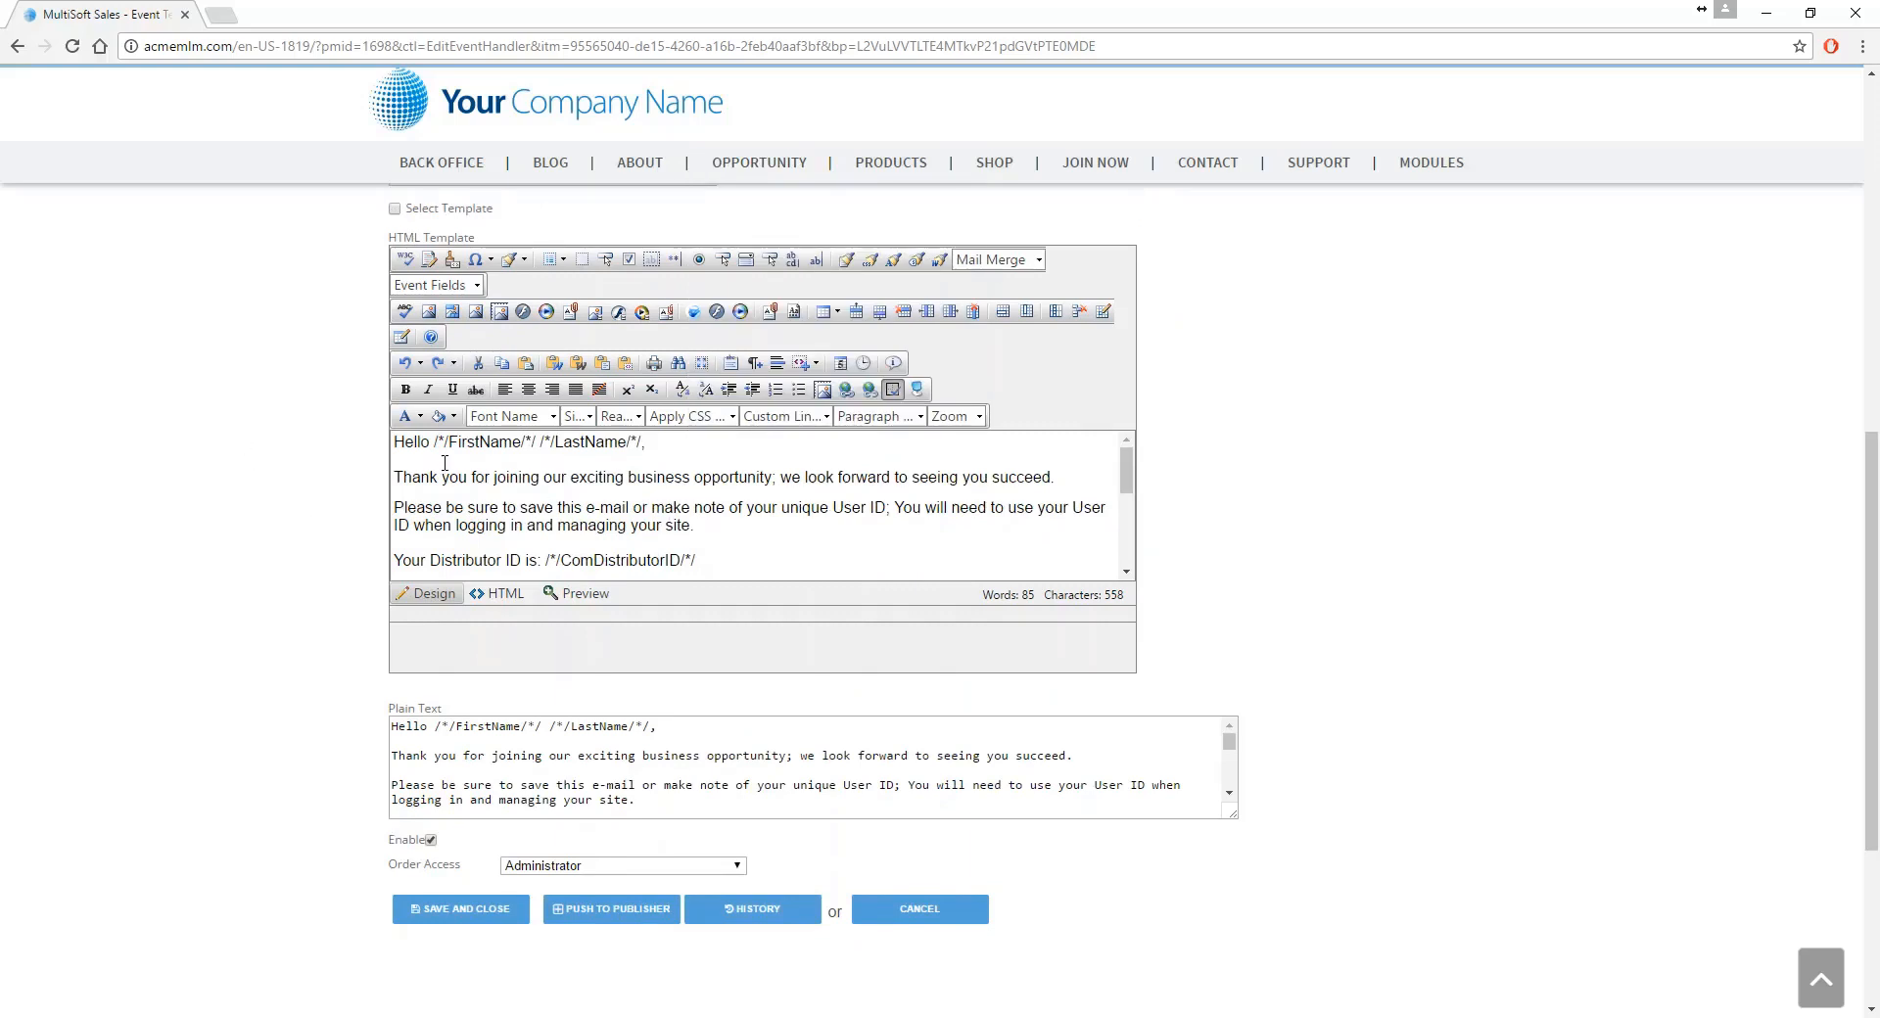
- Examine the merge fields in the HTML template body, from the first-name field to the website URL
drag(437, 442, 536, 442)
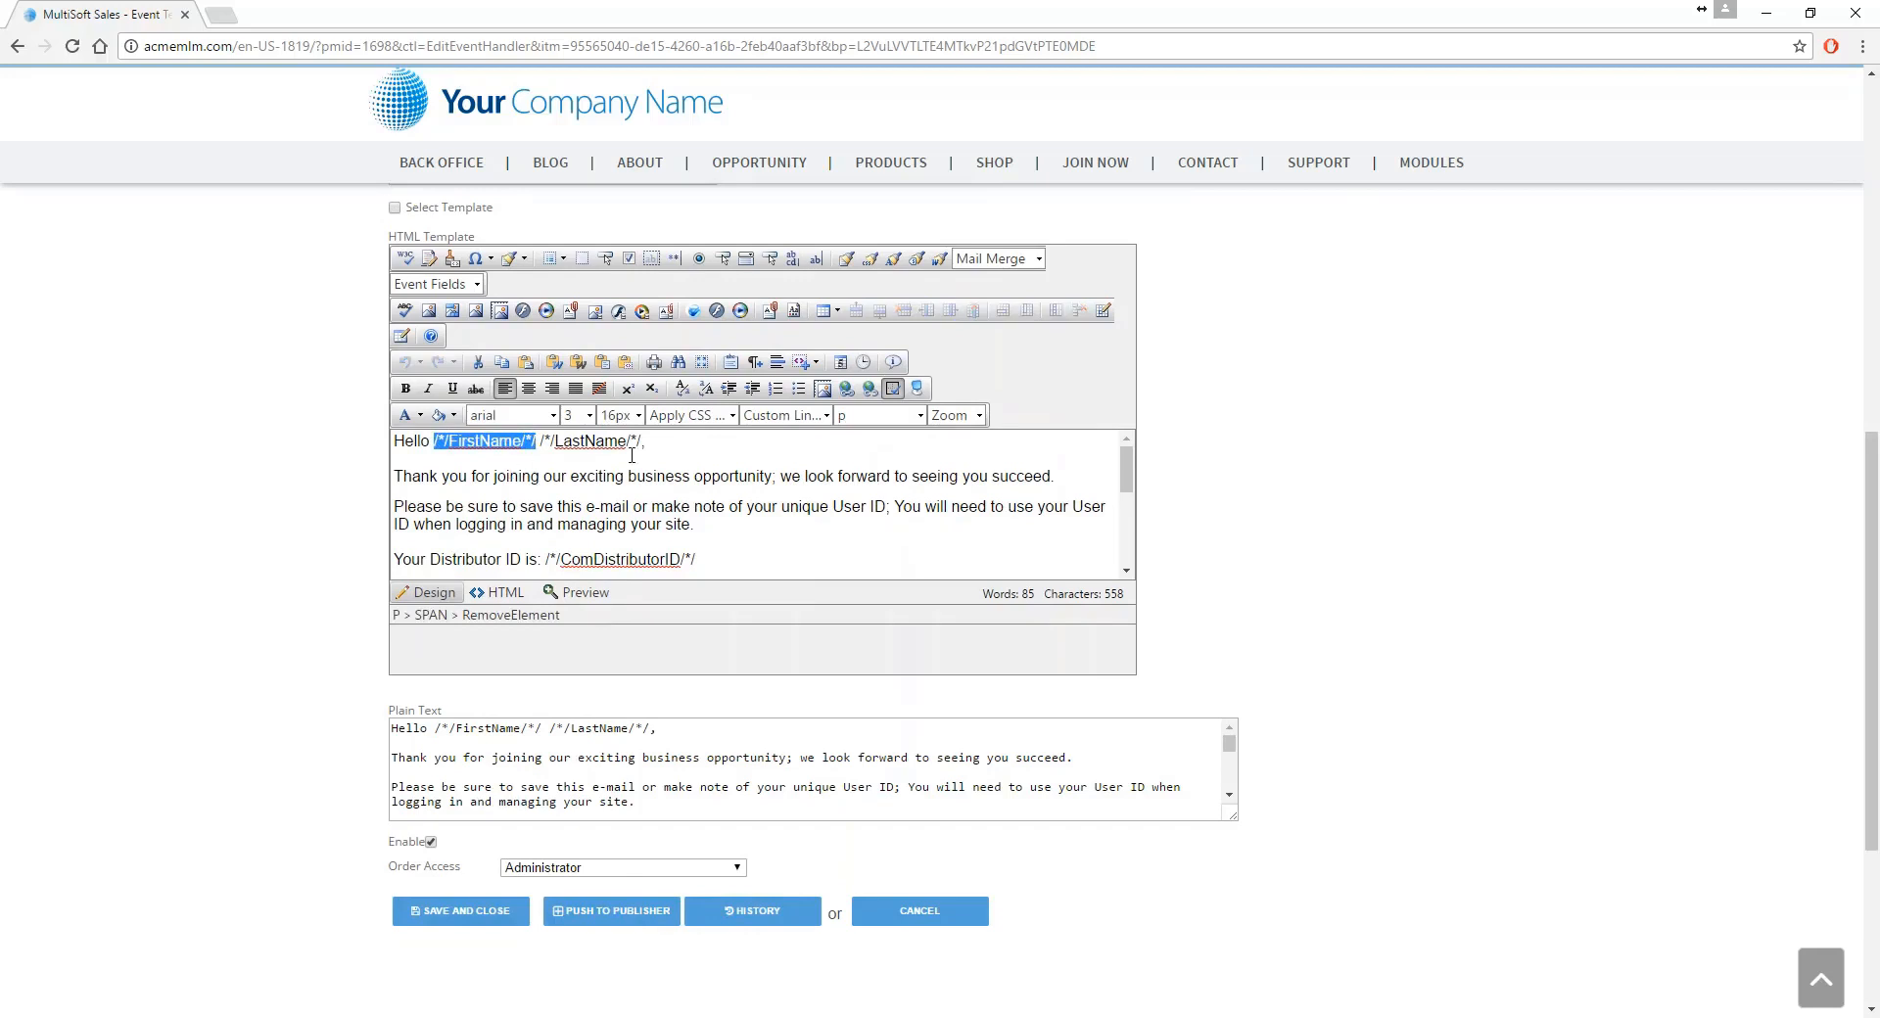
click(664, 455)
click(1126, 571)
click(1126, 572)
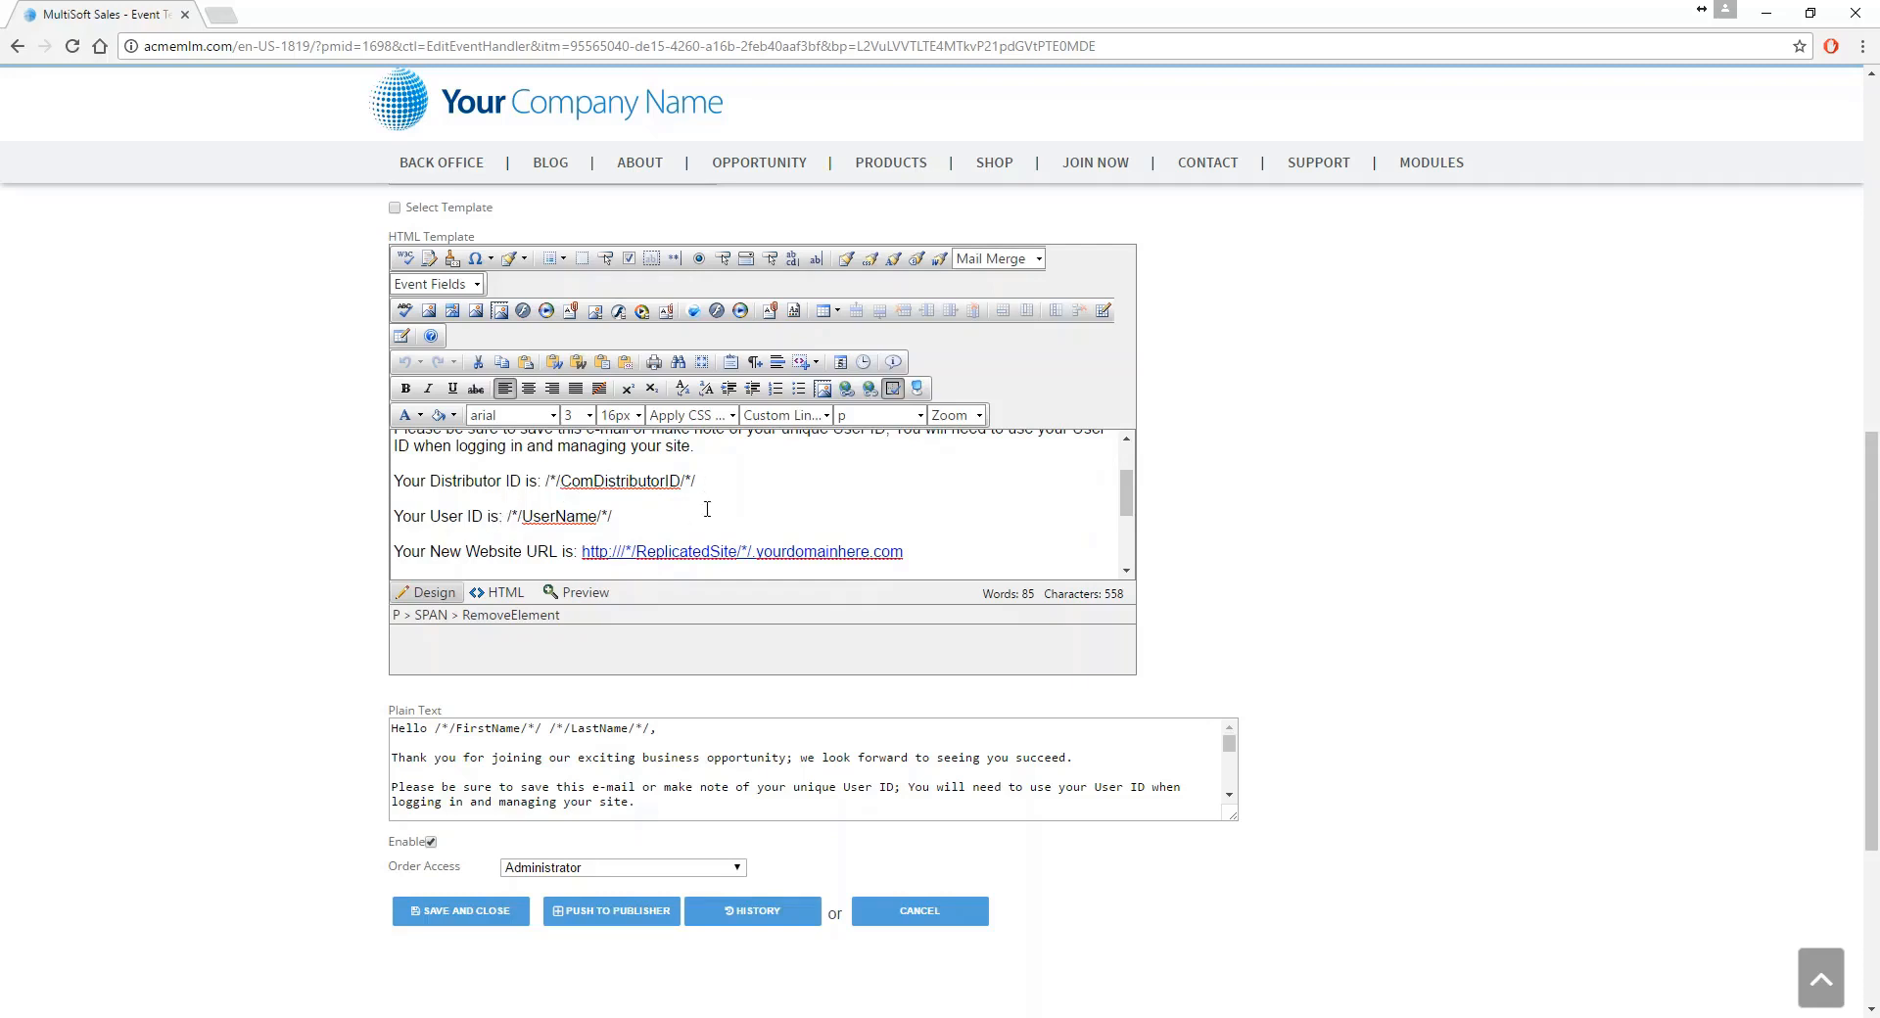
- Inspect the website URL's link settings in the Hyperlink Manager and close it without making changes
scroll(721, 516, down, 3)
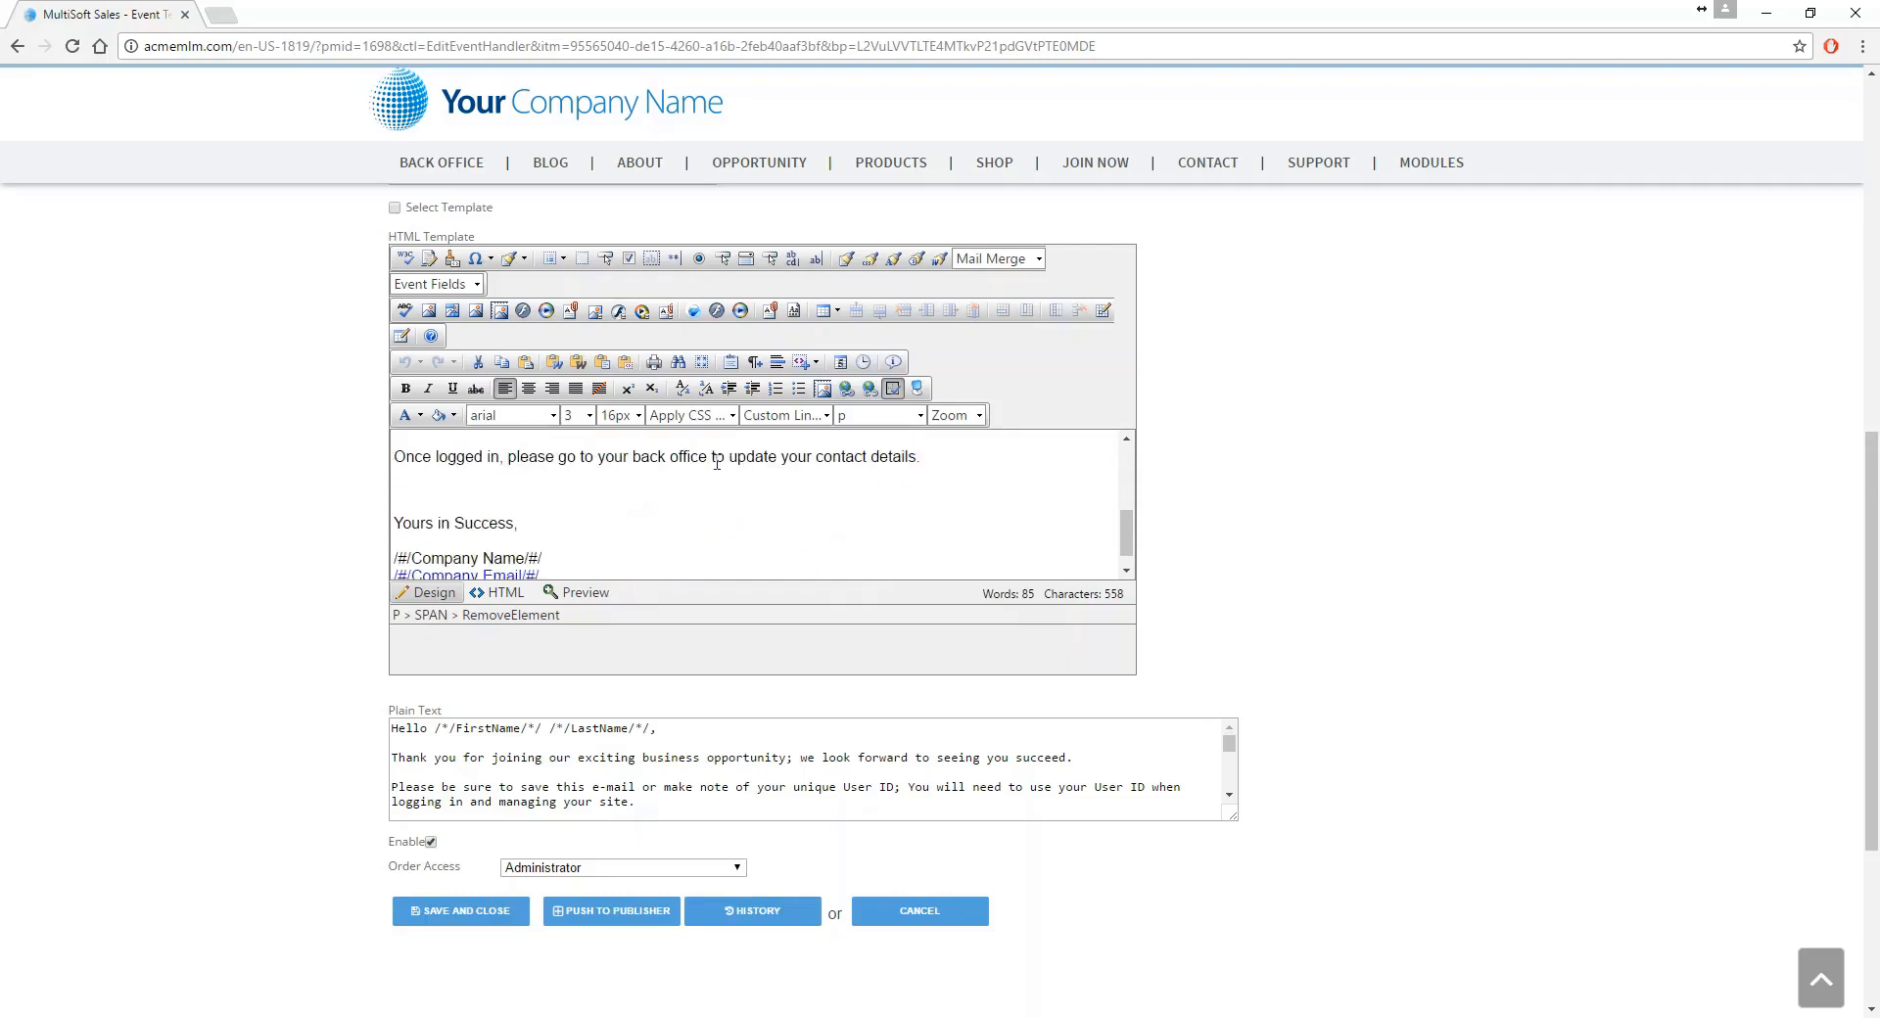
scroll(1129, 451, up, 2)
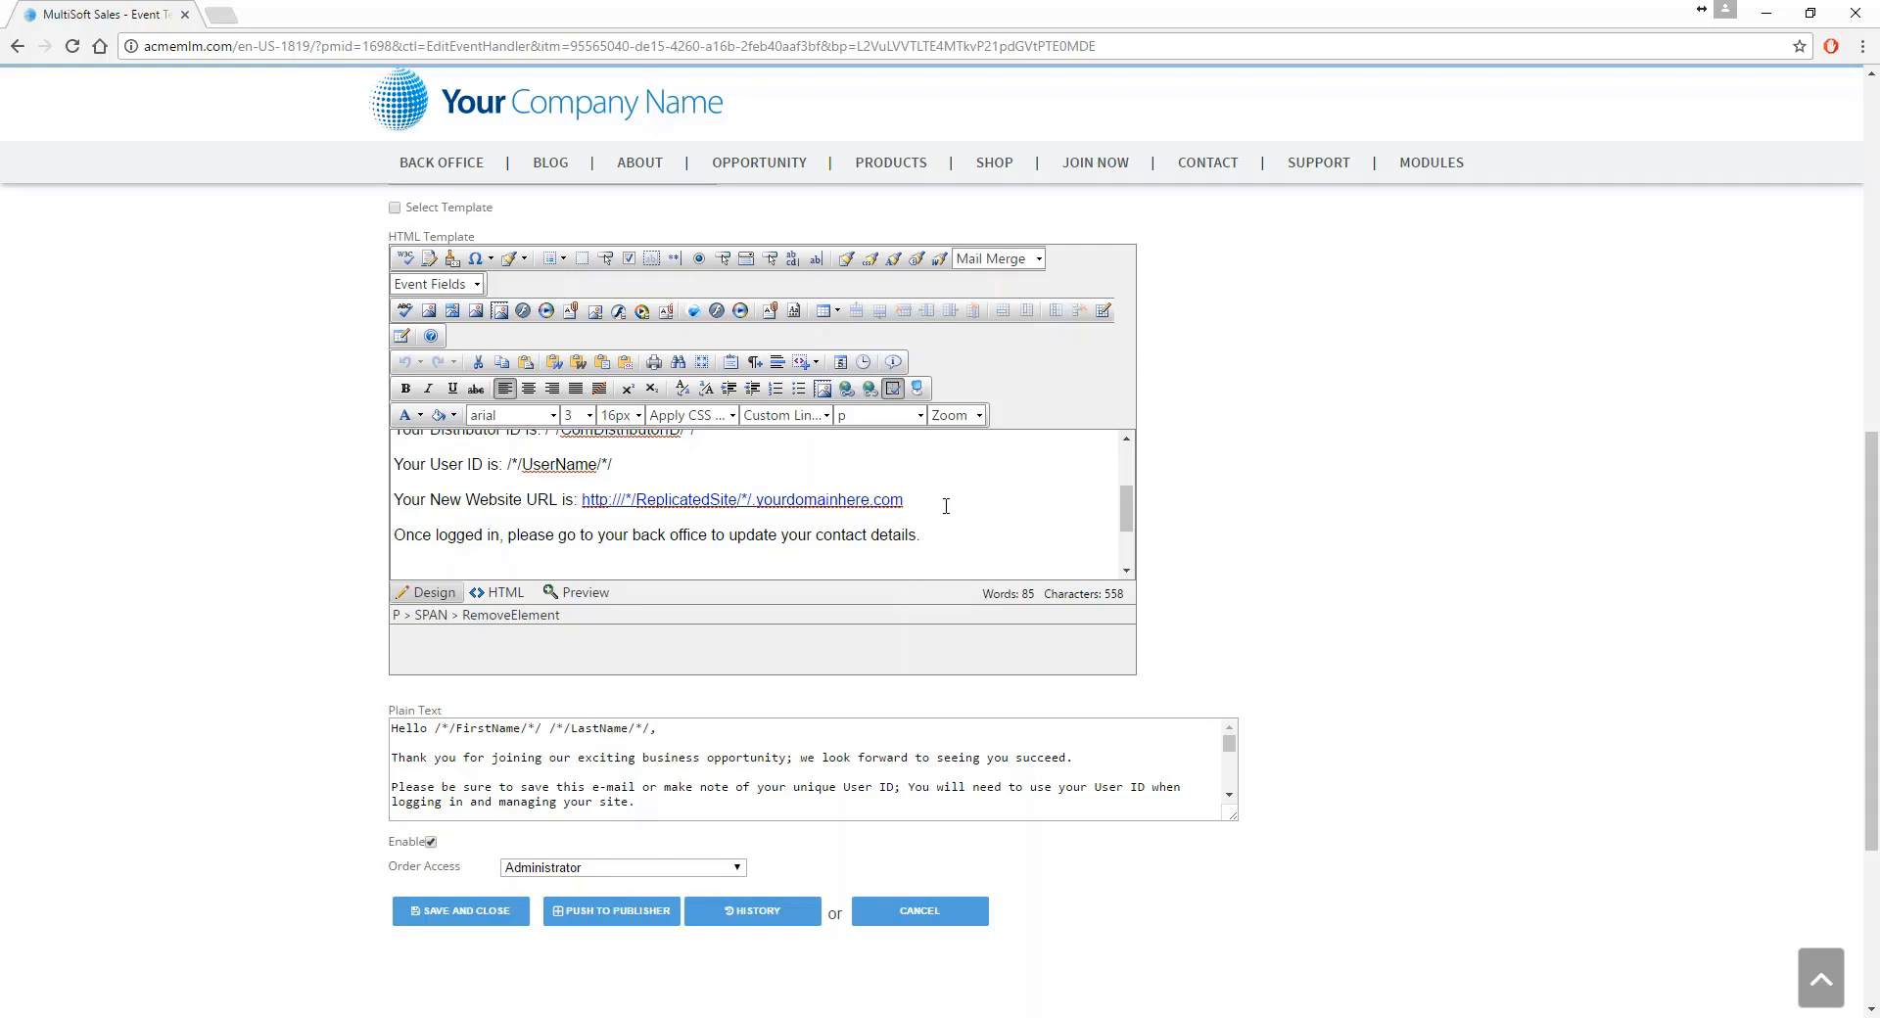
click(957, 498)
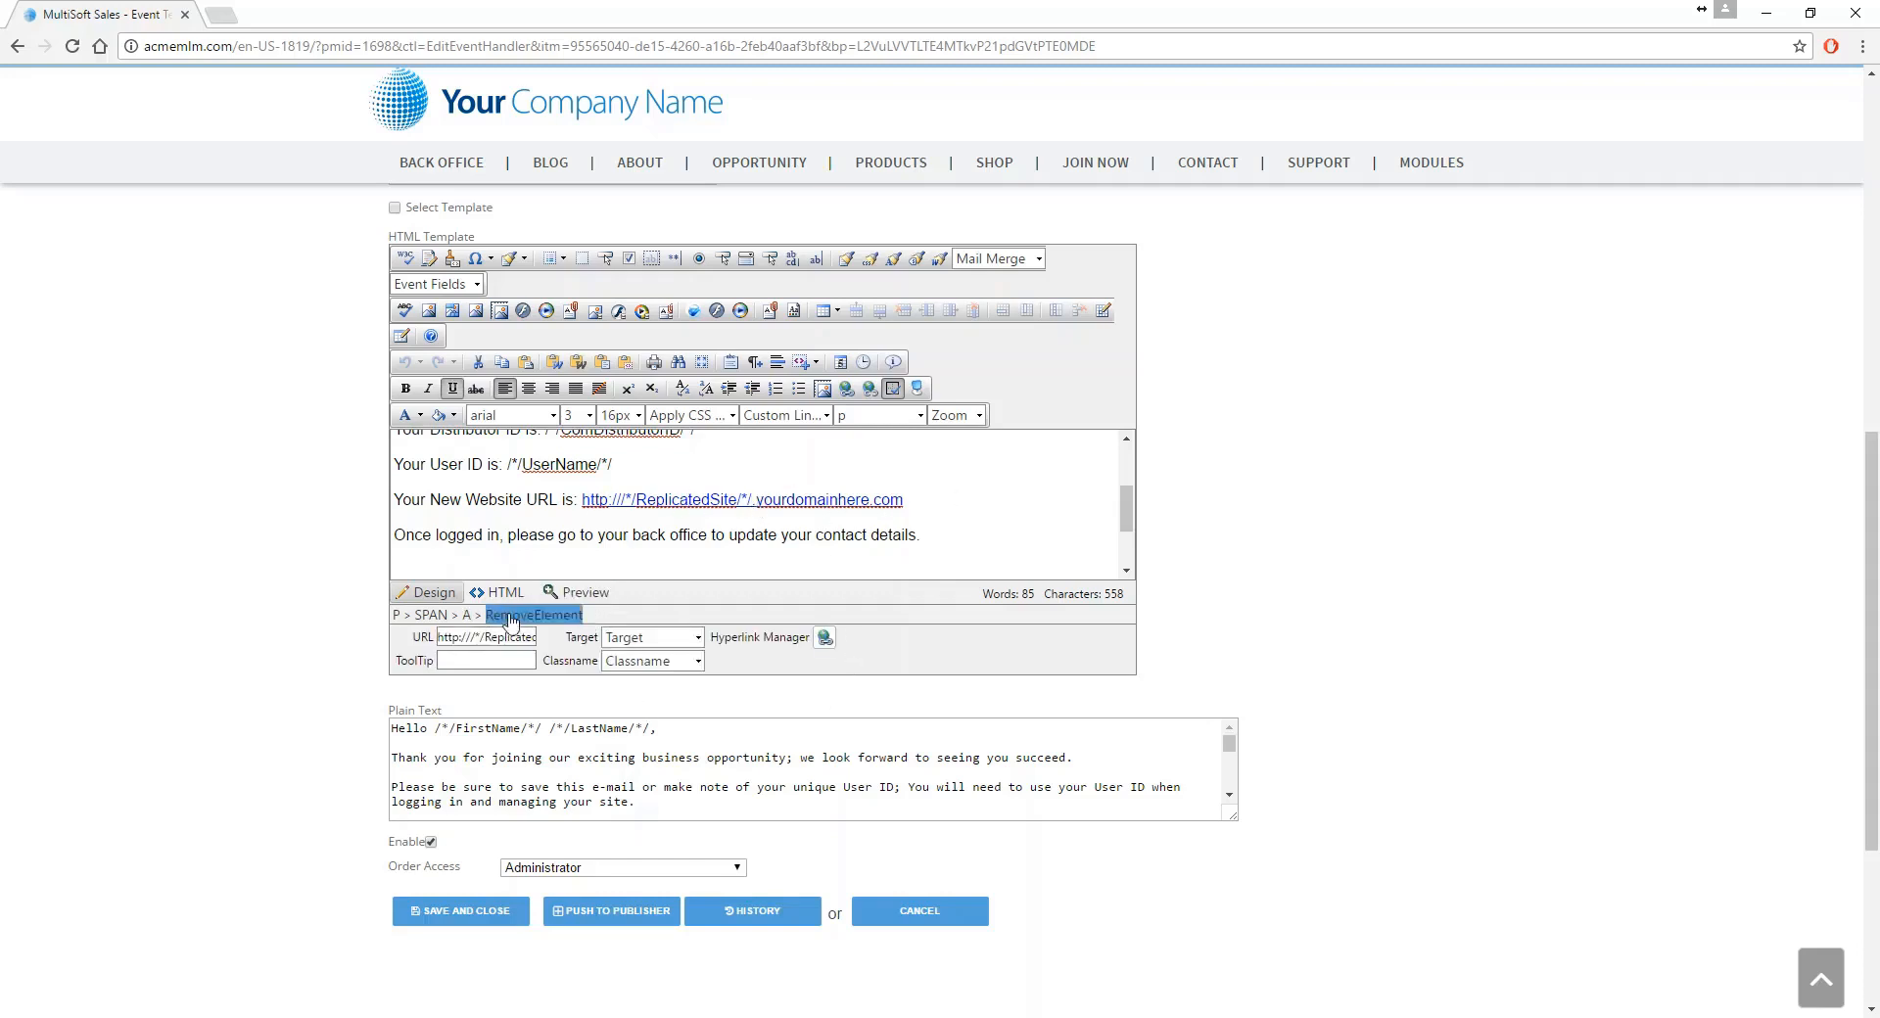
click(827, 639)
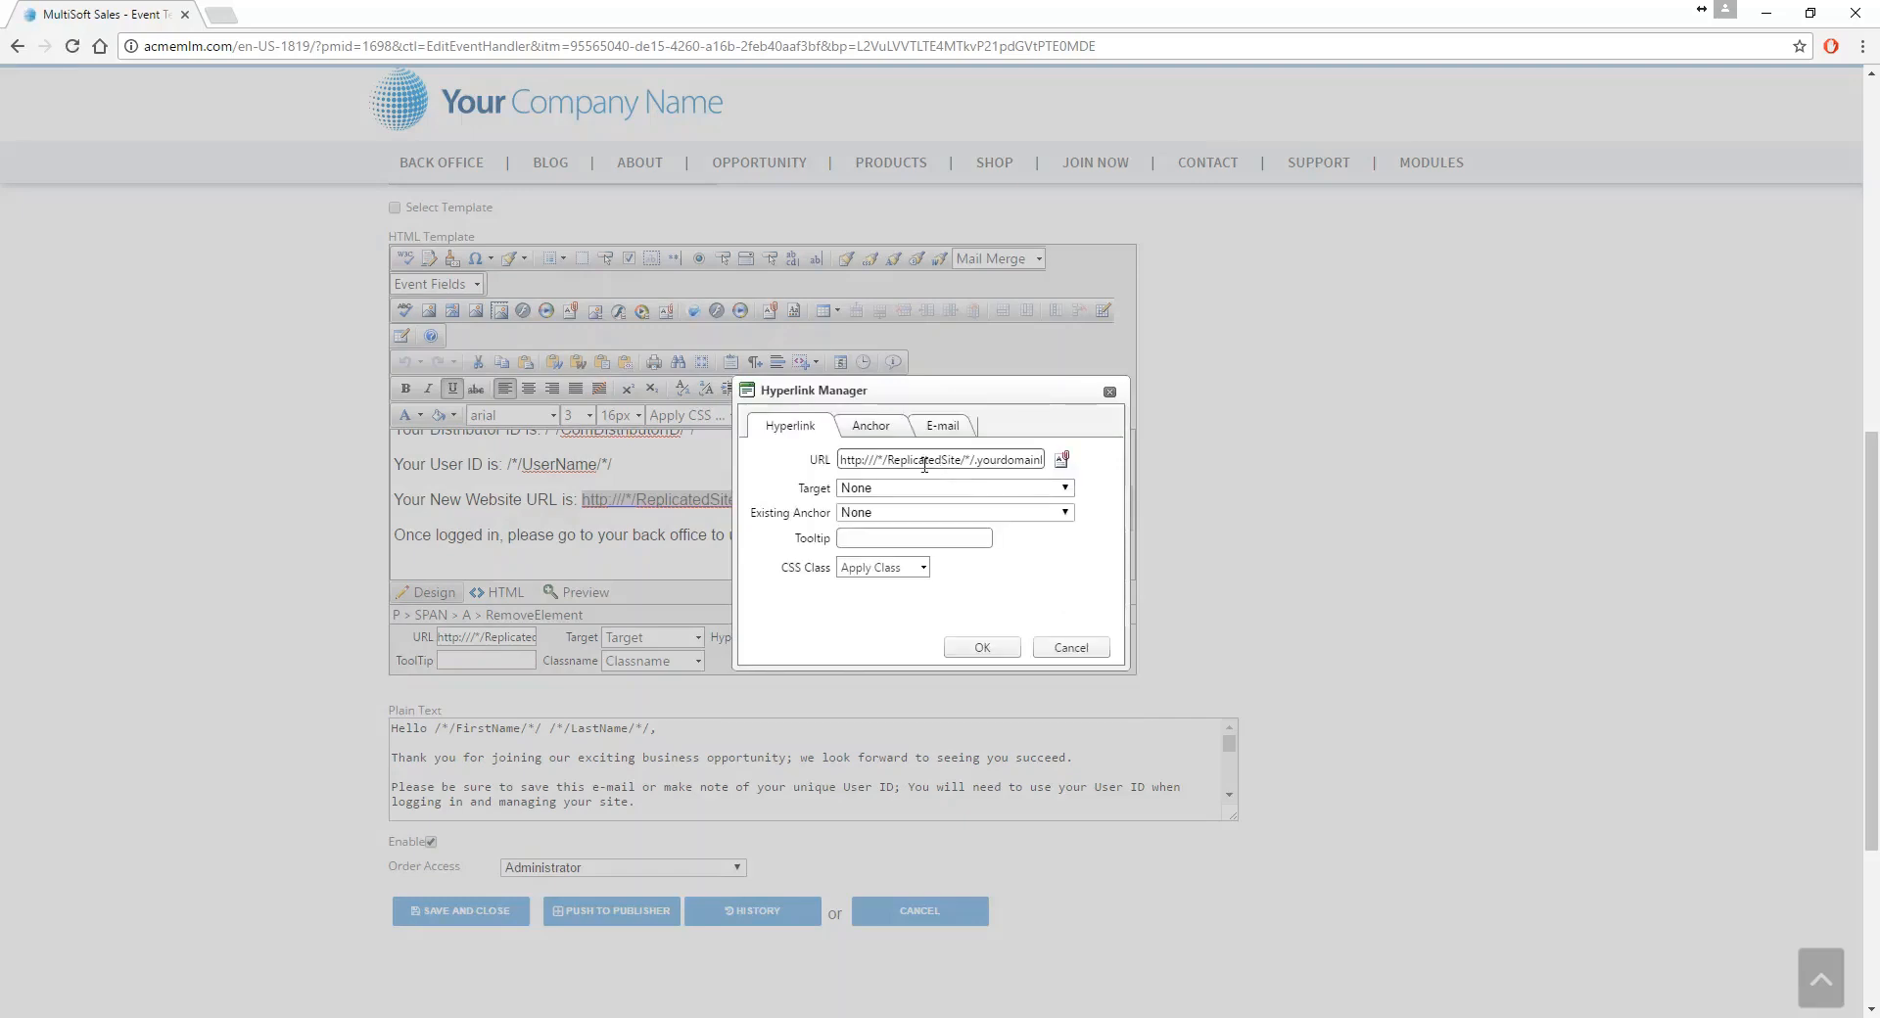
double_click(1015, 464)
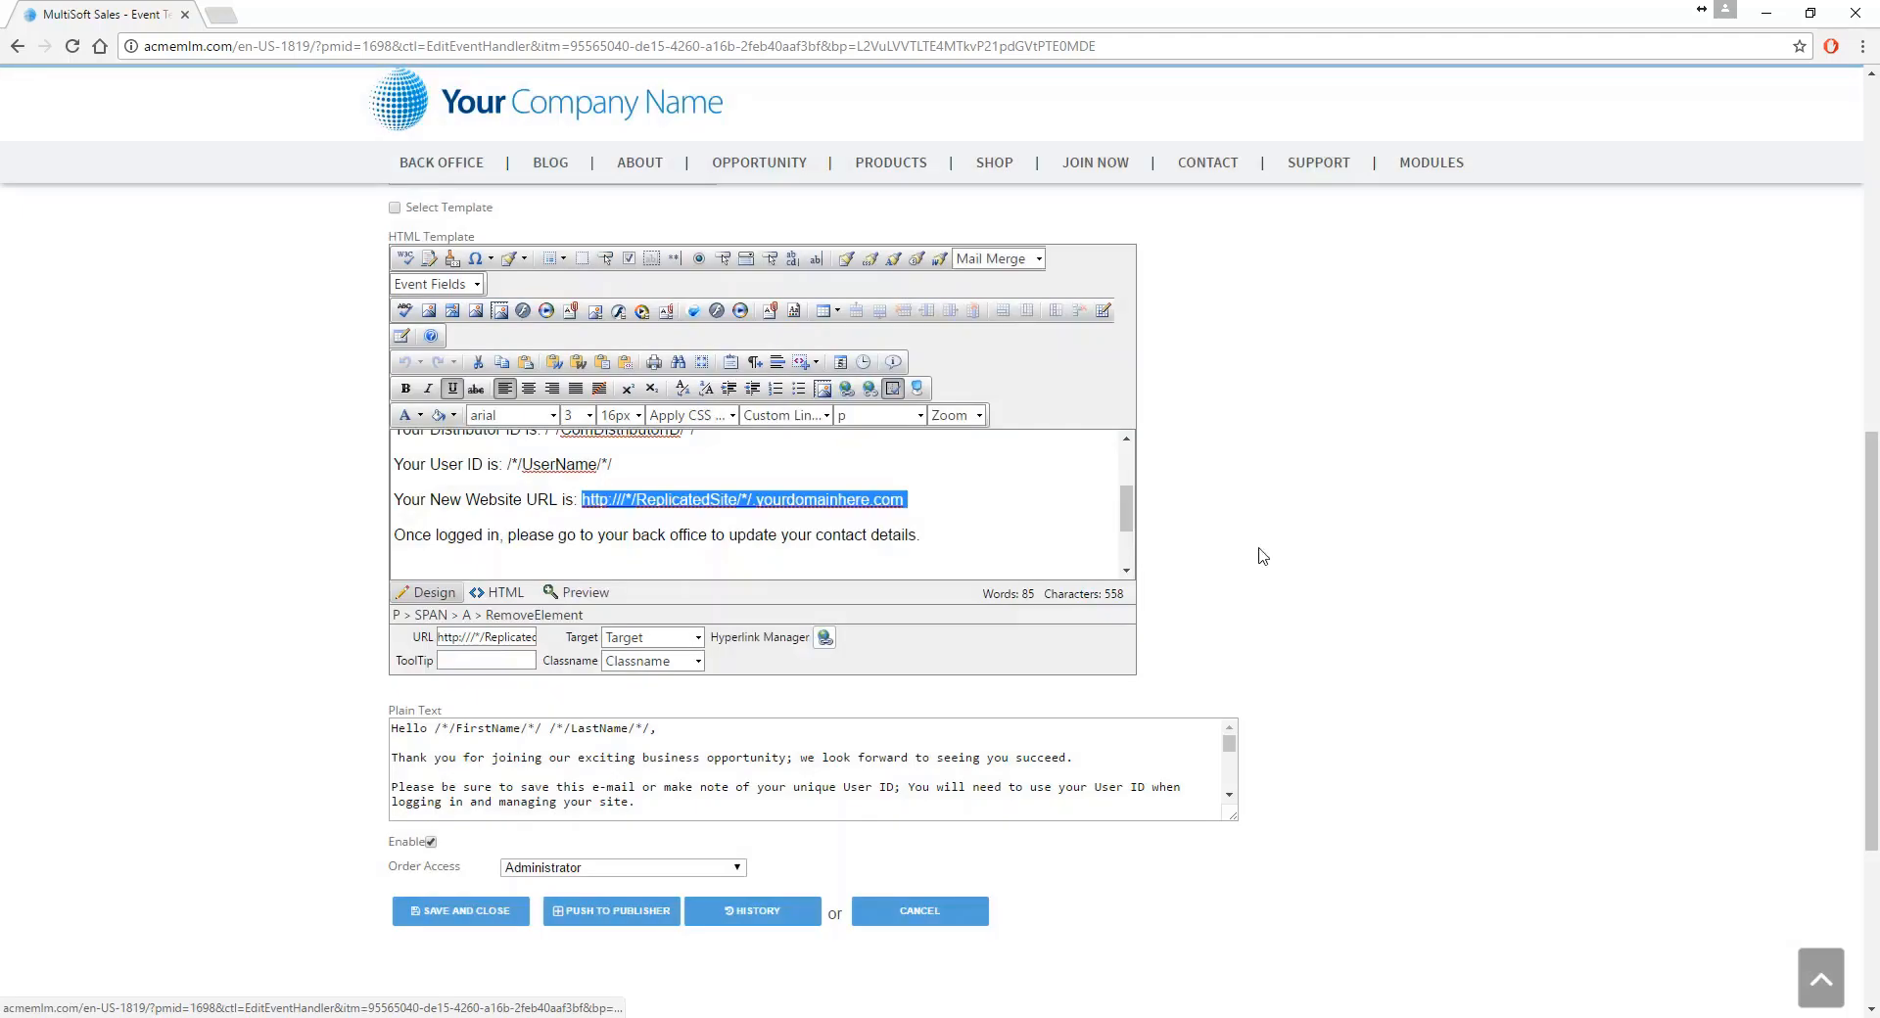
click(1109, 393)
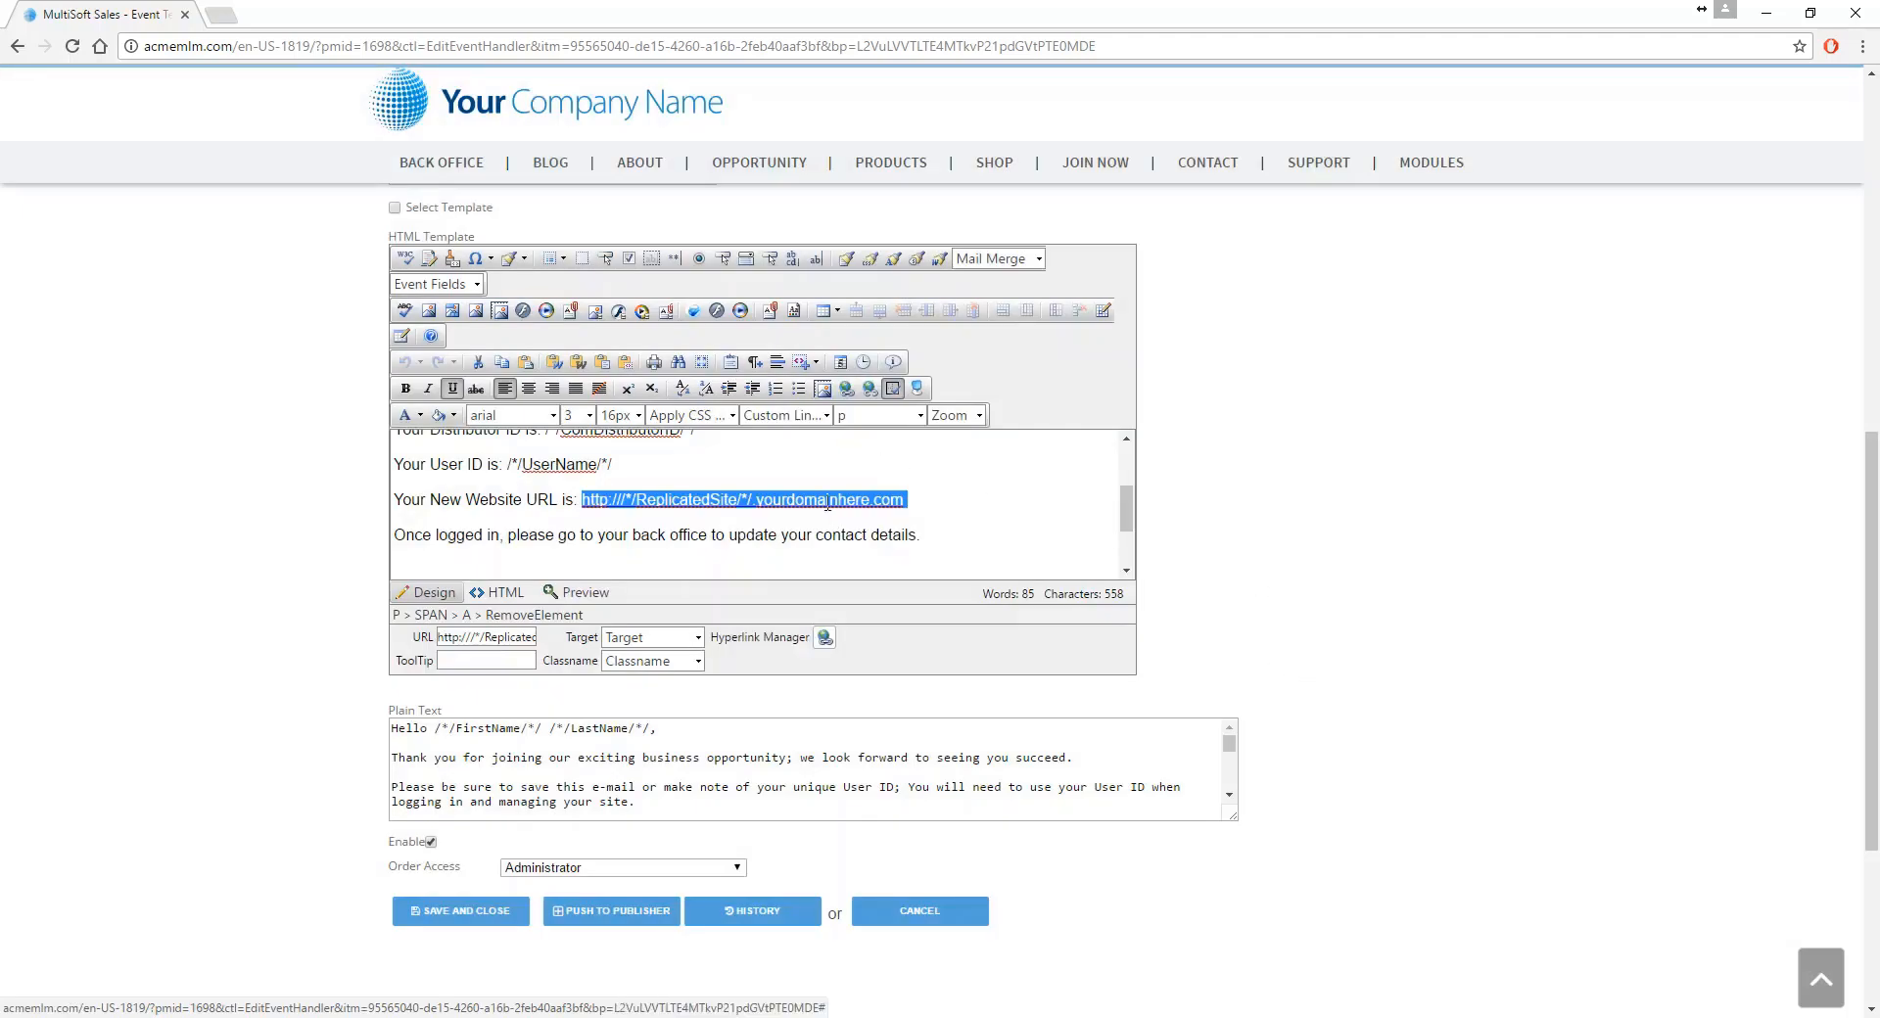
click(926, 510)
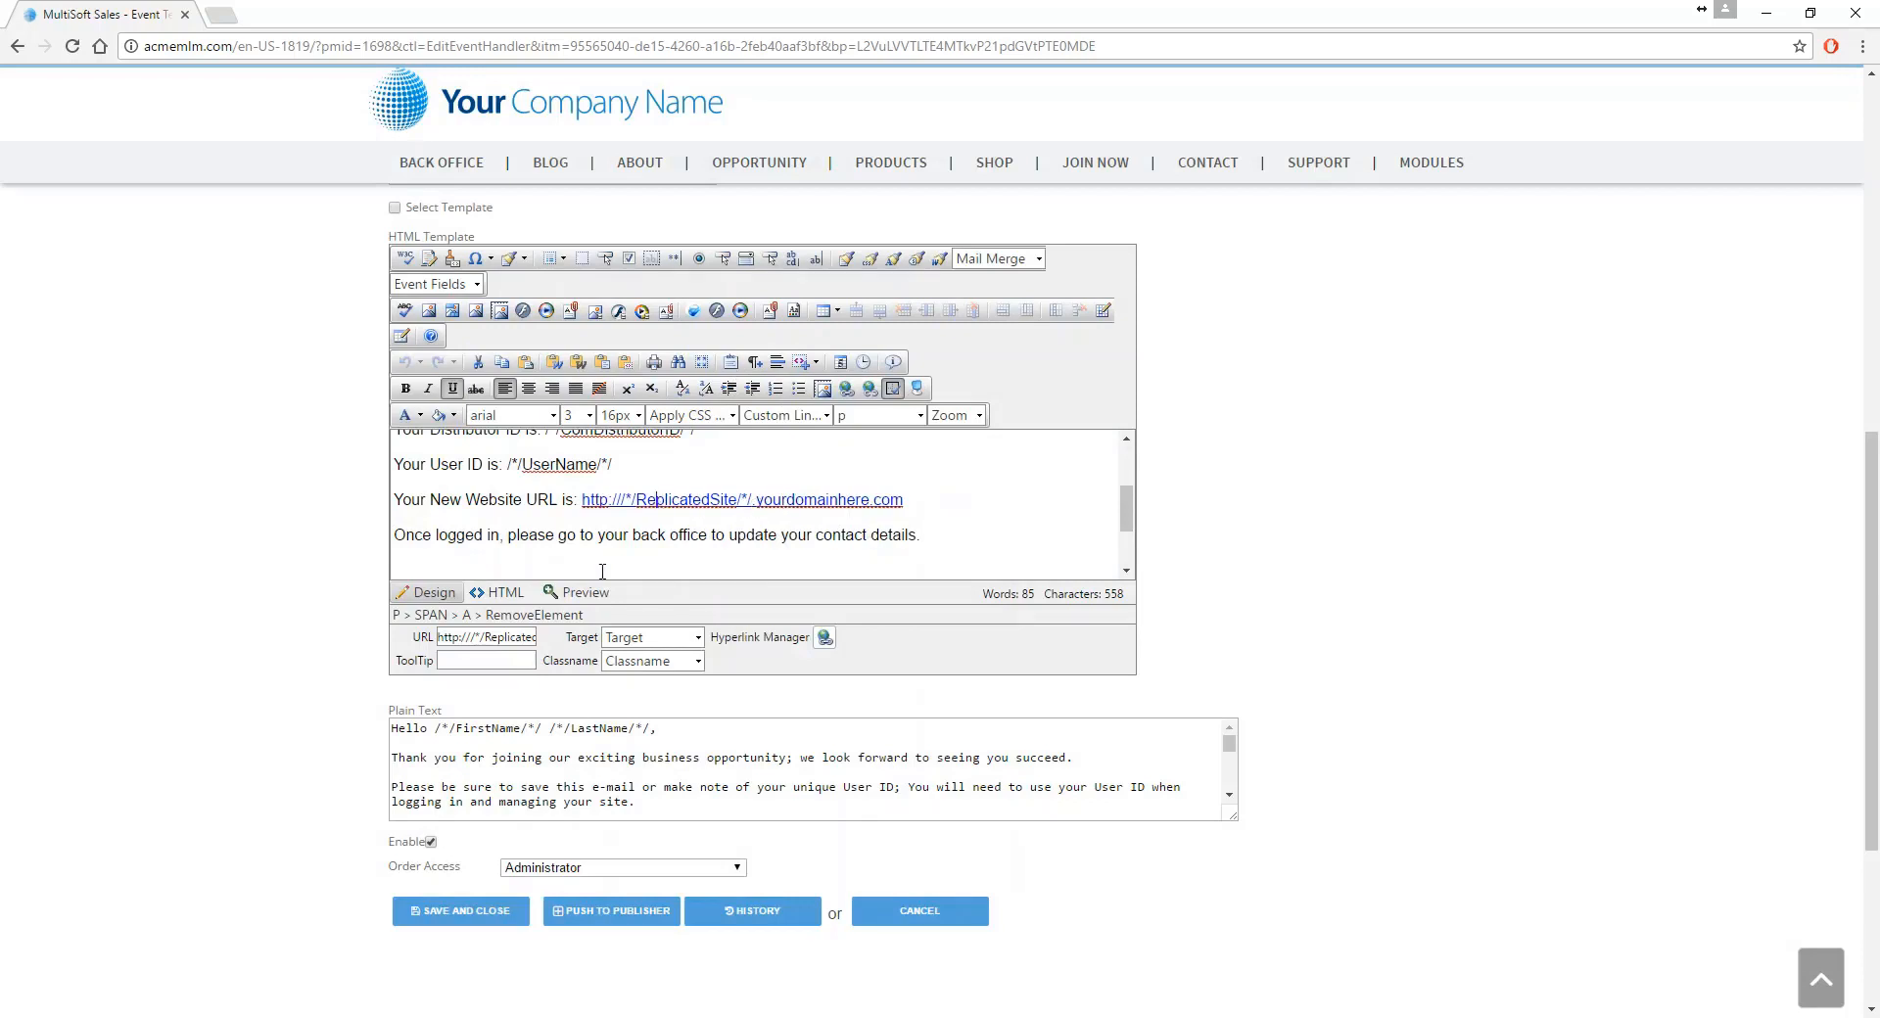
- In the template's HTML source, replace yourdomainhere with yourcompany in the website link's target and displayed text, and return to the design view
click(499, 593)
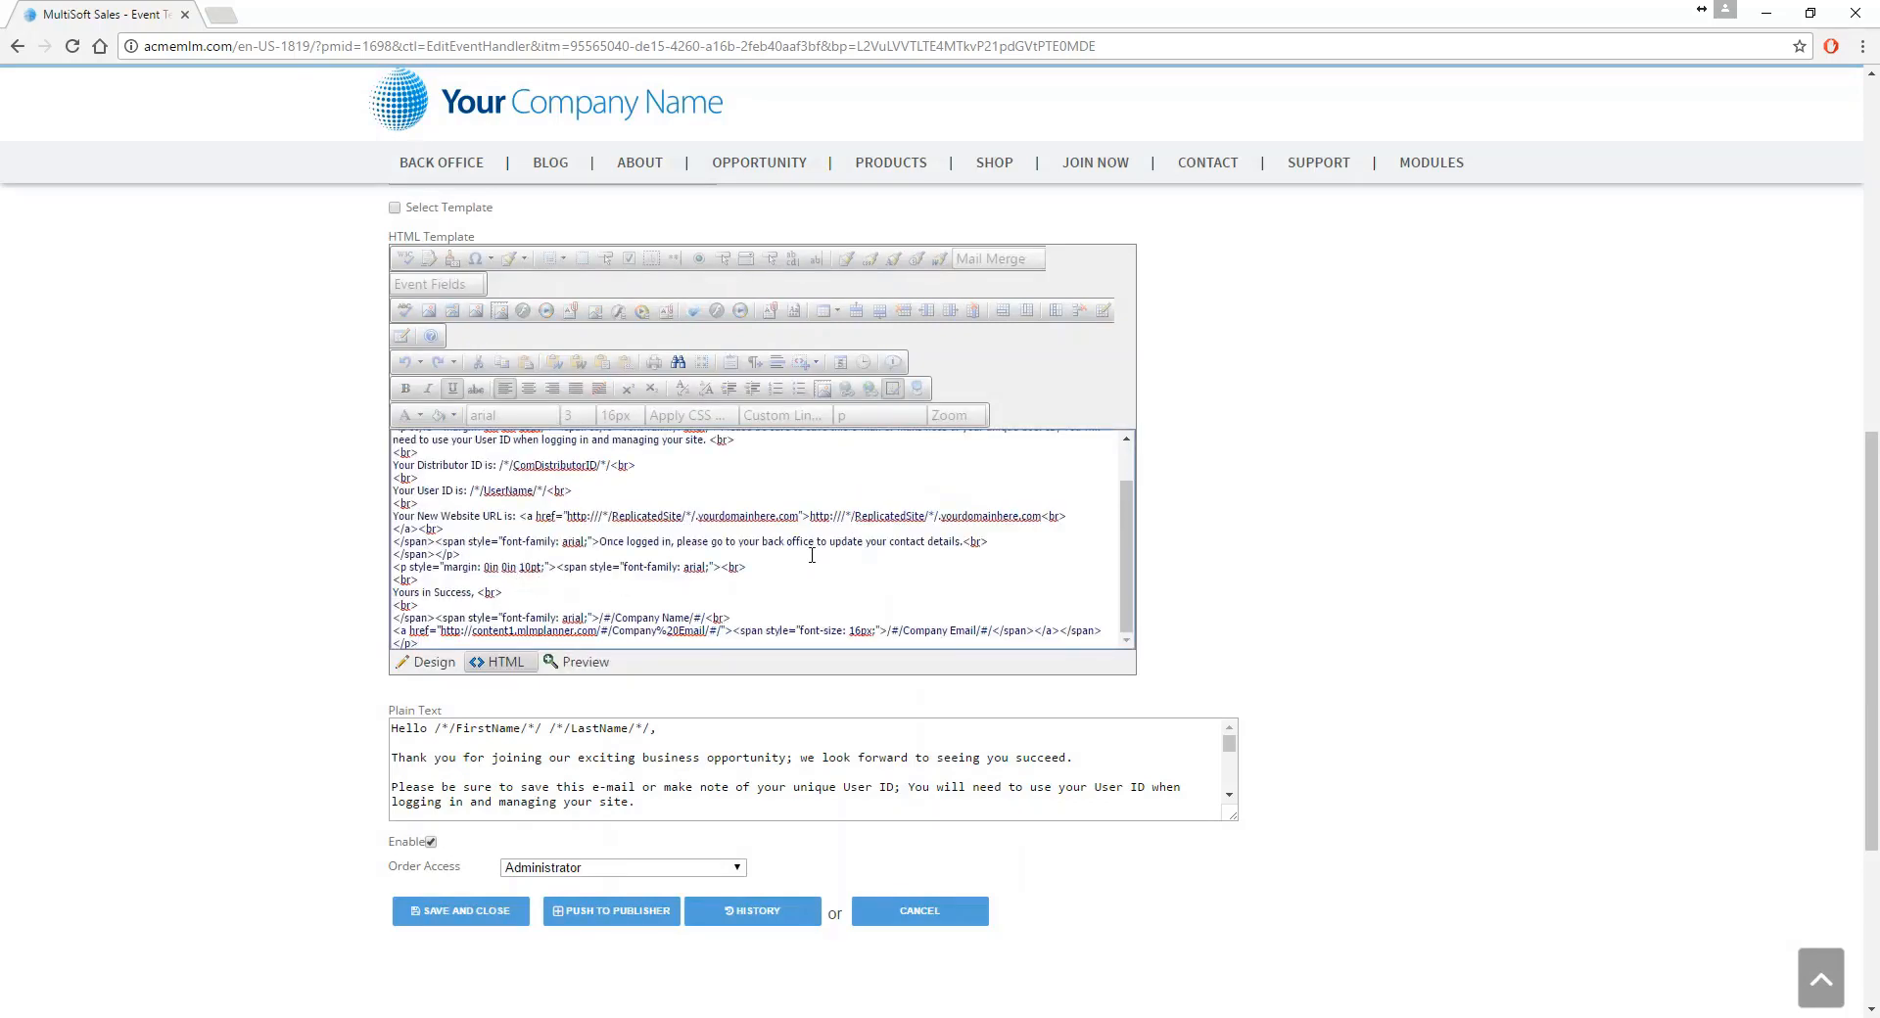
double_click(735, 515)
text(yourcom)
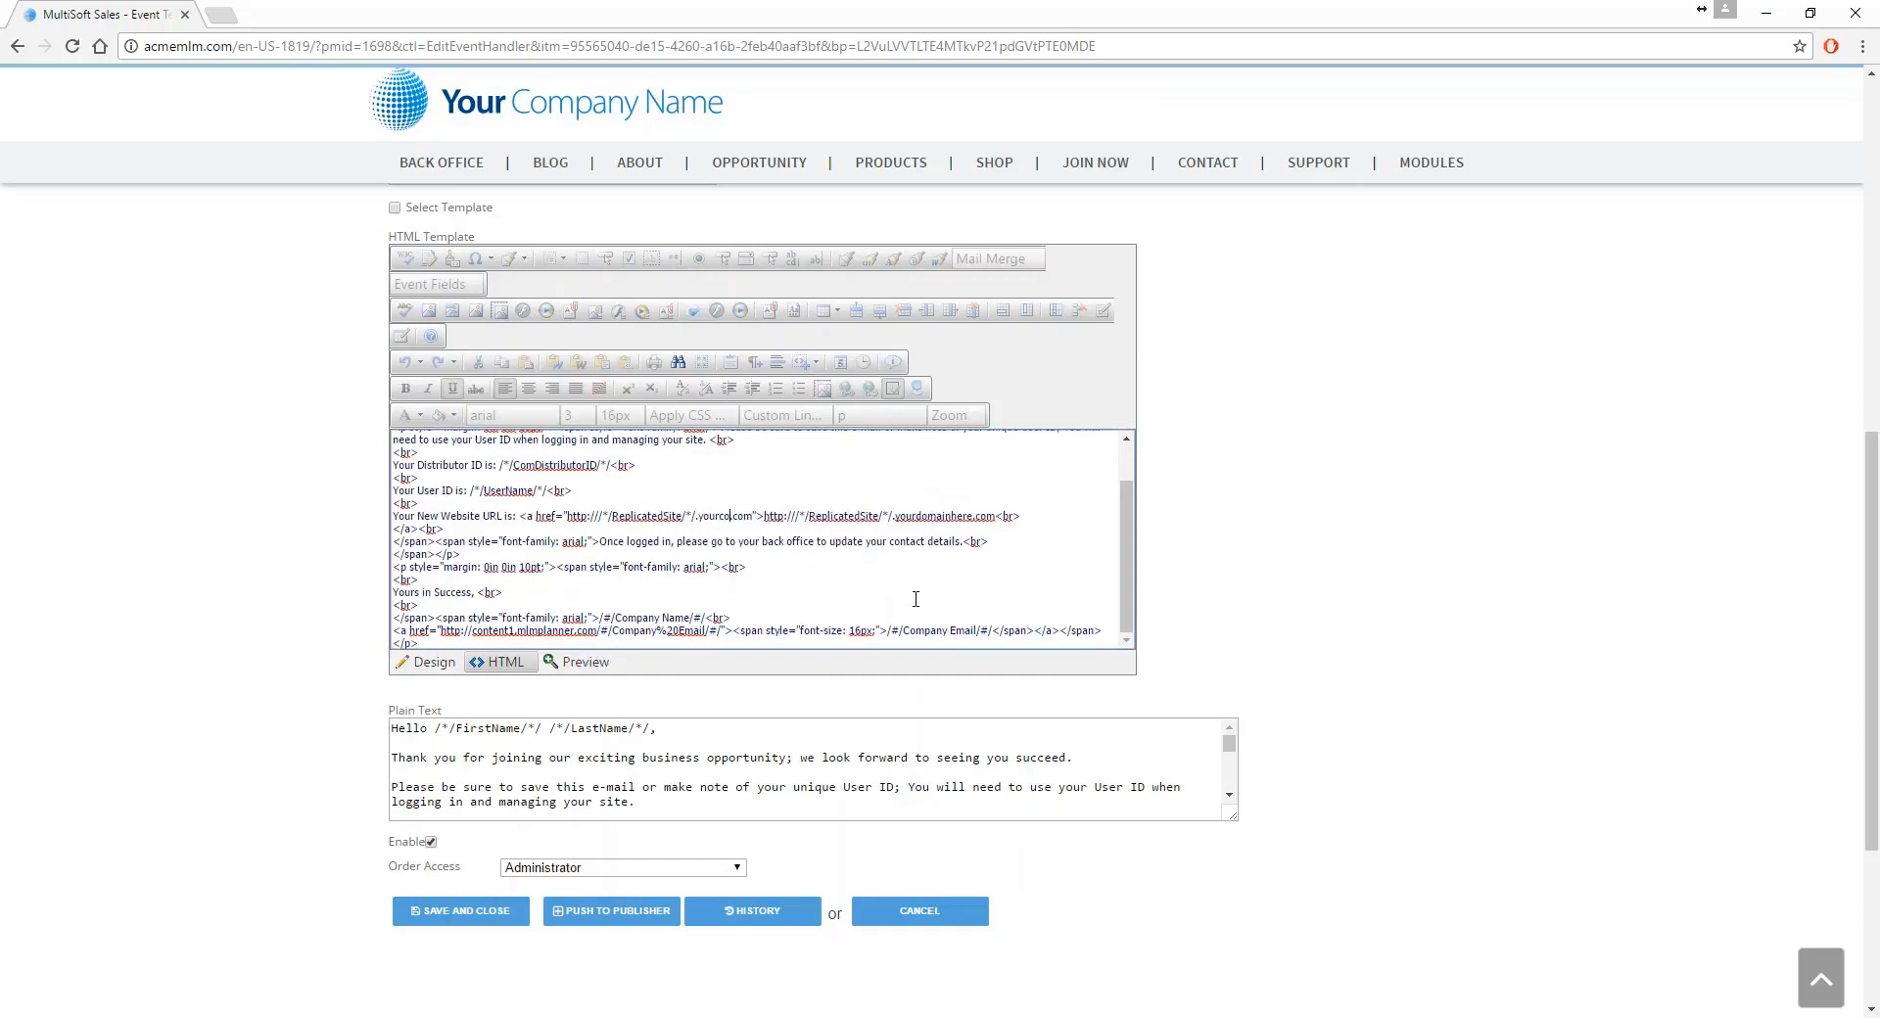
text(pany)
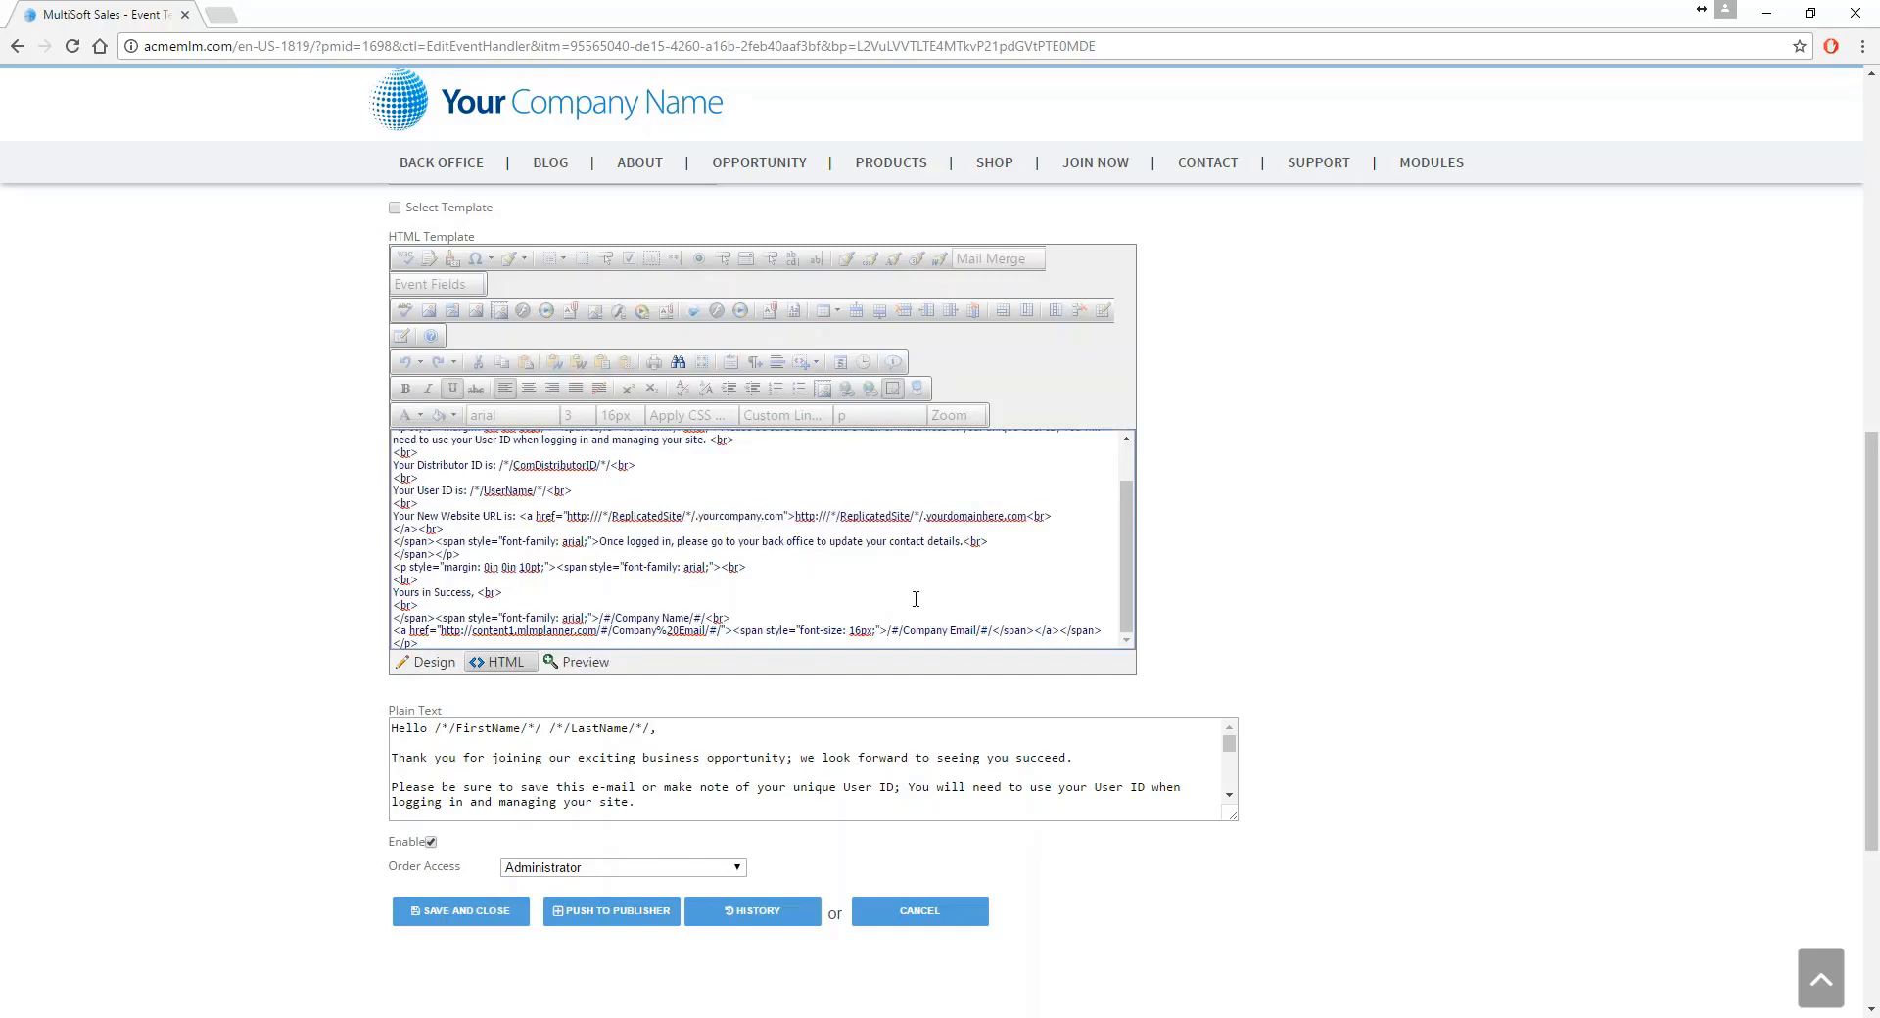
double_click(960, 517)
text(yourcompany)
click(431, 662)
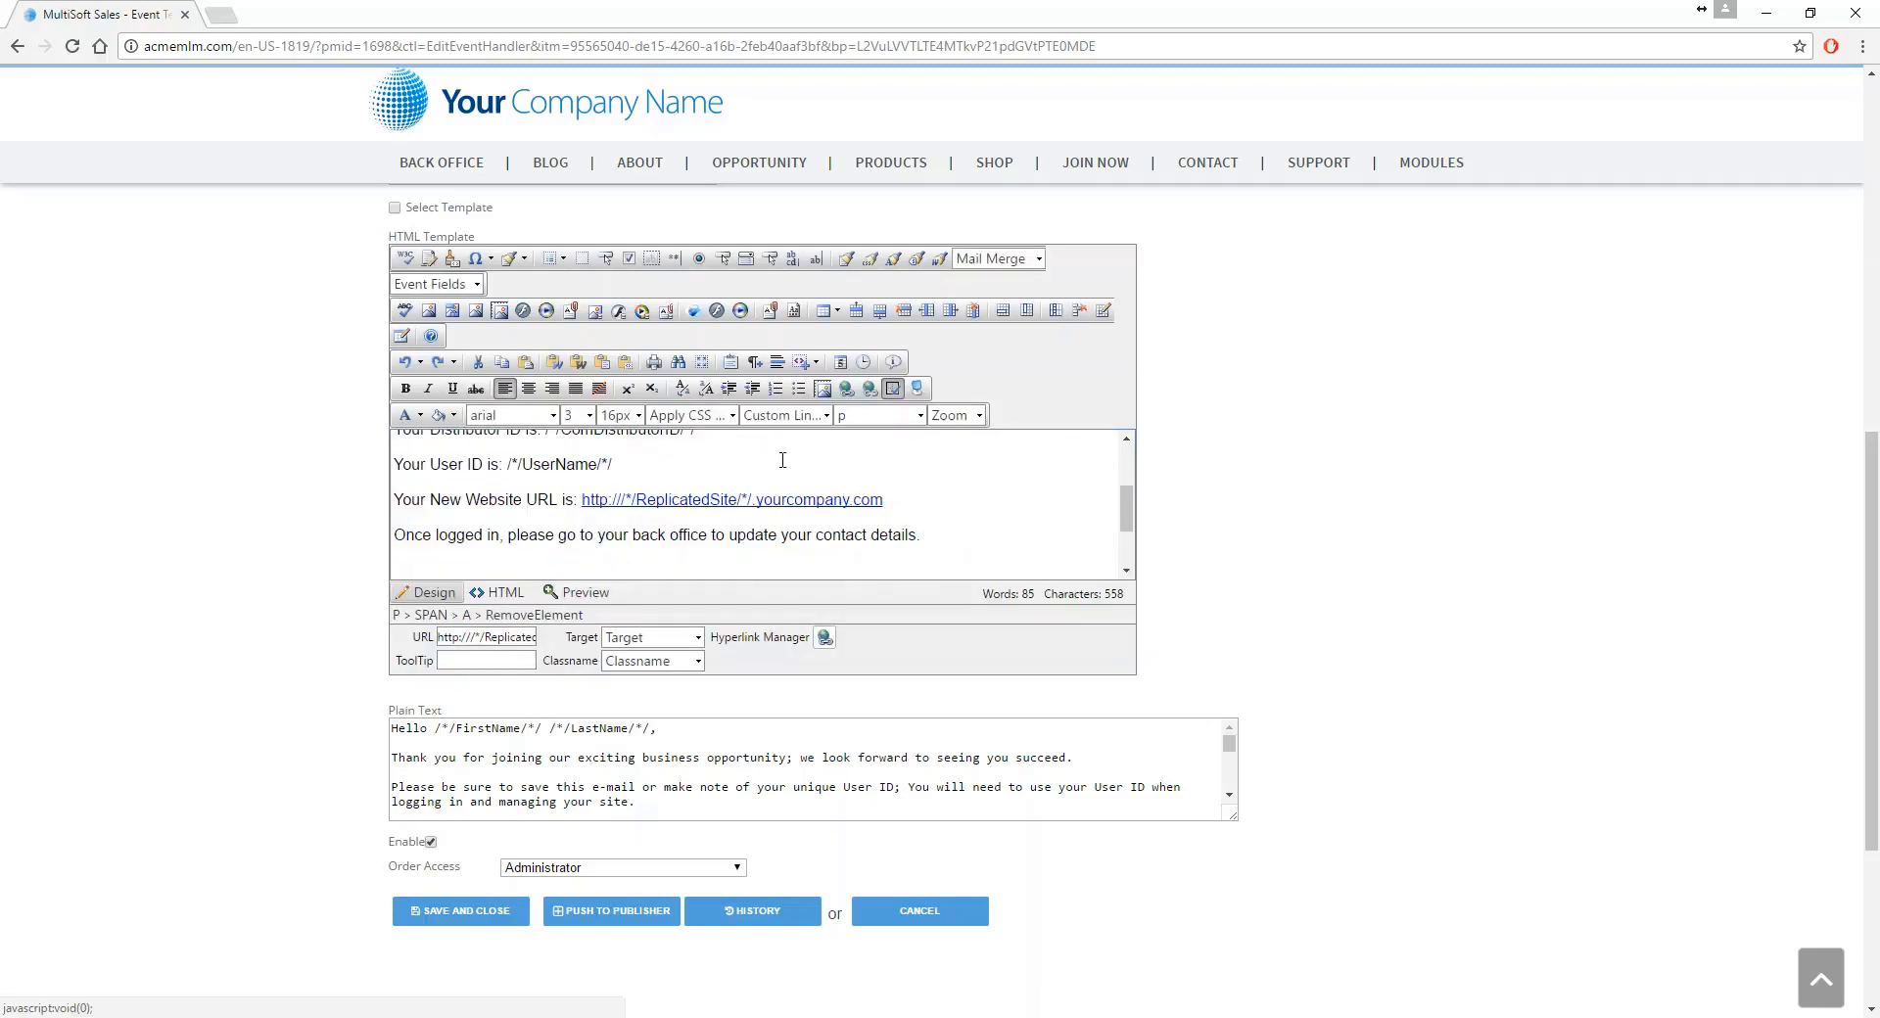
- Review the HTML template body from the greeting to the website URL, including the distributor ID merge field
scroll(910, 480, down, 1)
scroll(910, 479, up, 5)
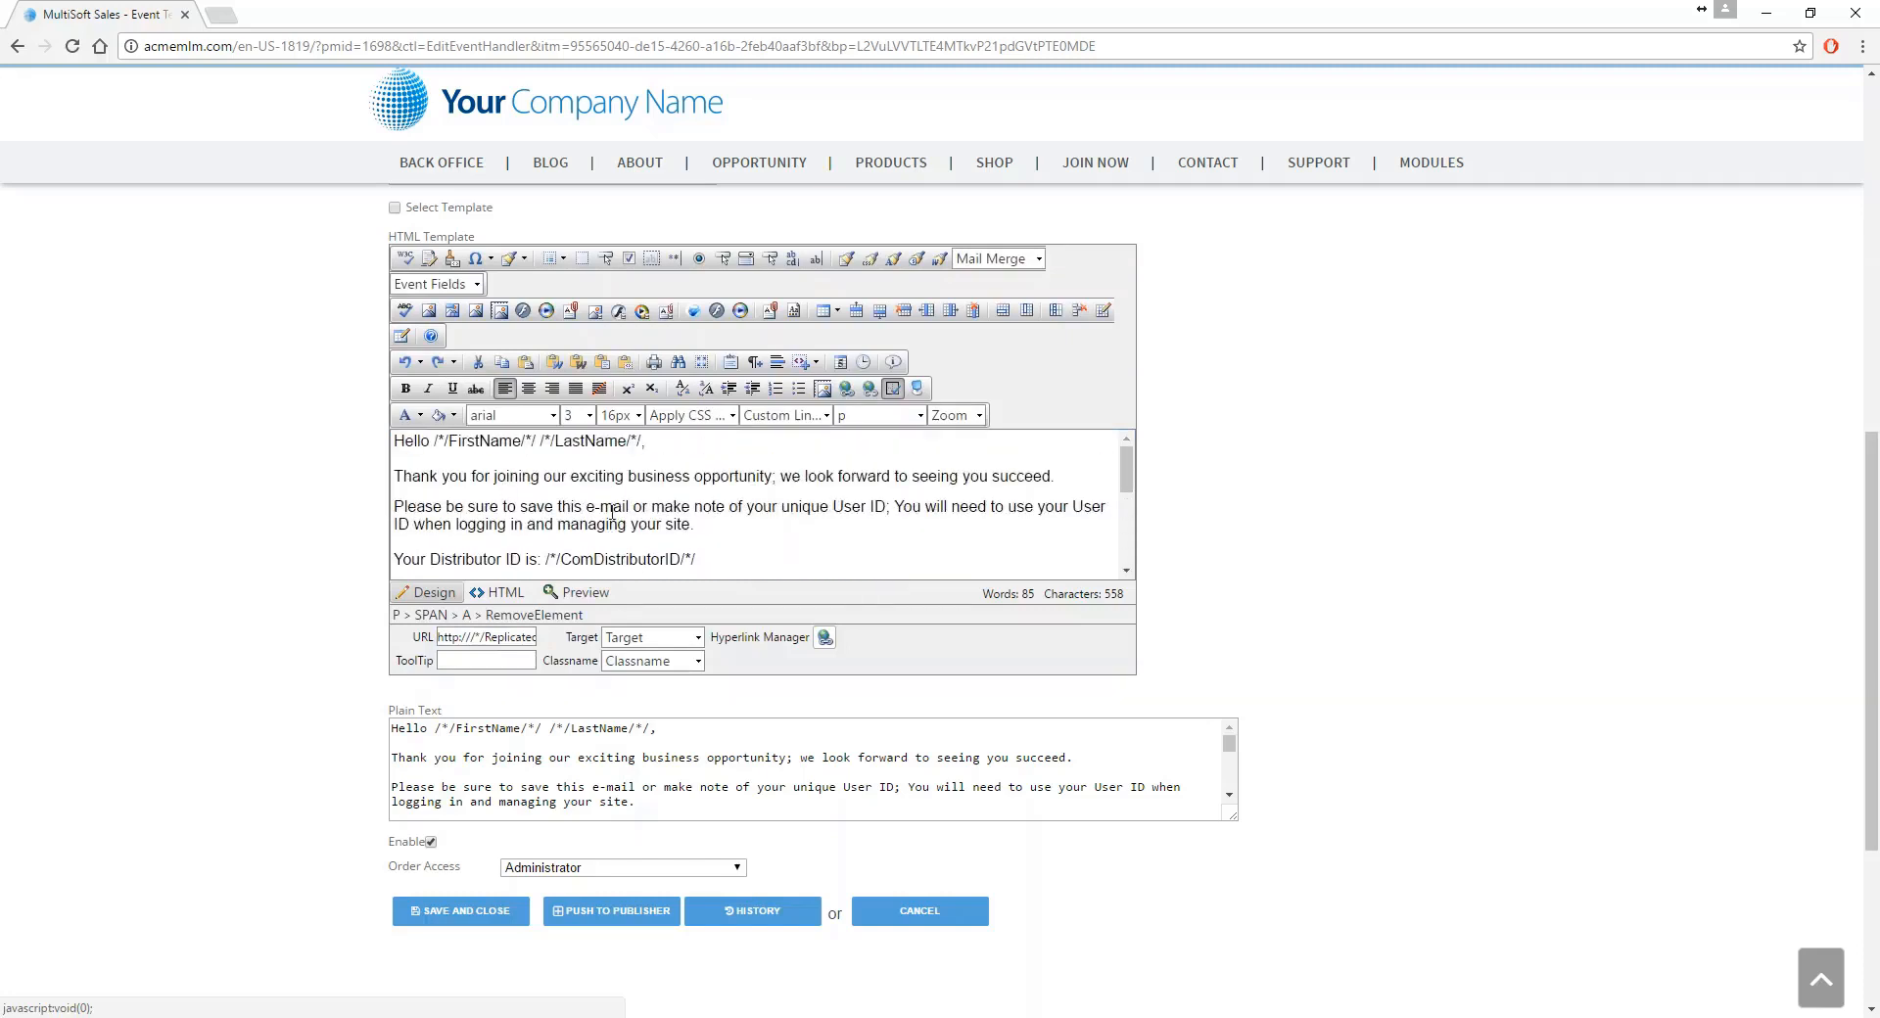
drag(703, 560, 545, 559)
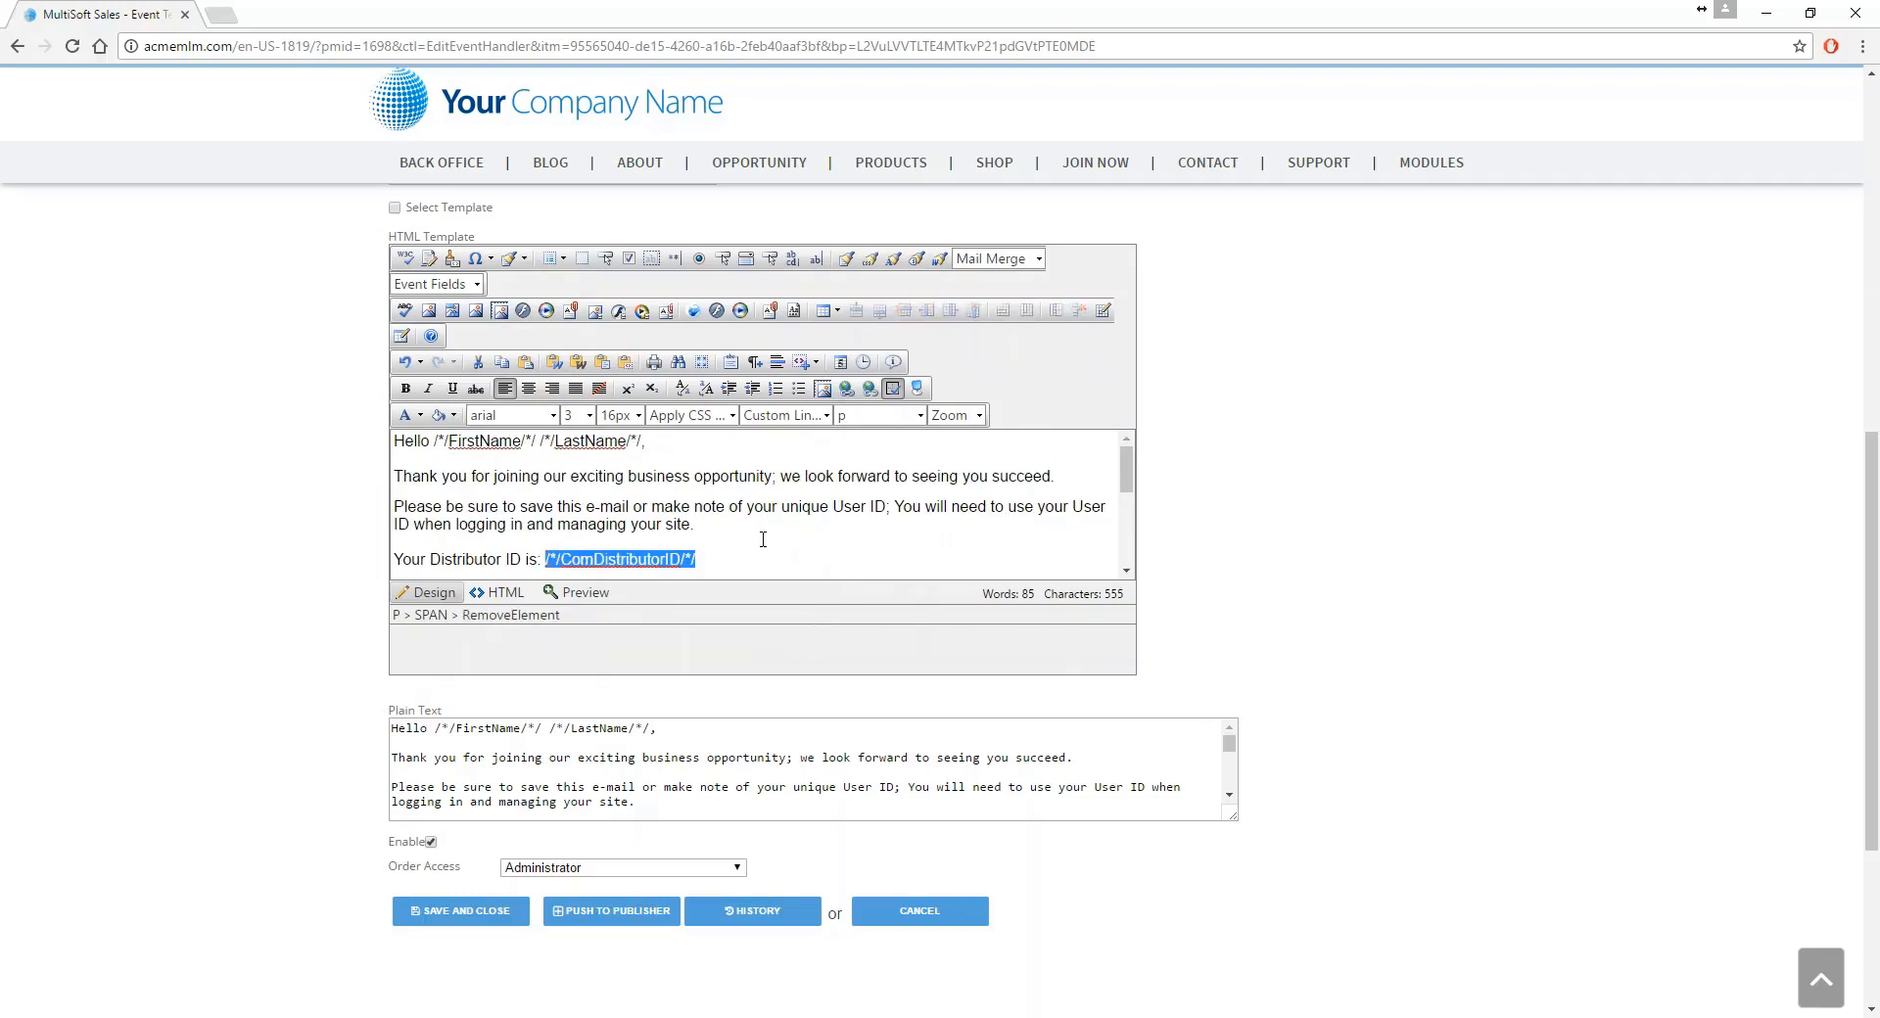
scroll(763, 539, down, 3)
click(766, 536)
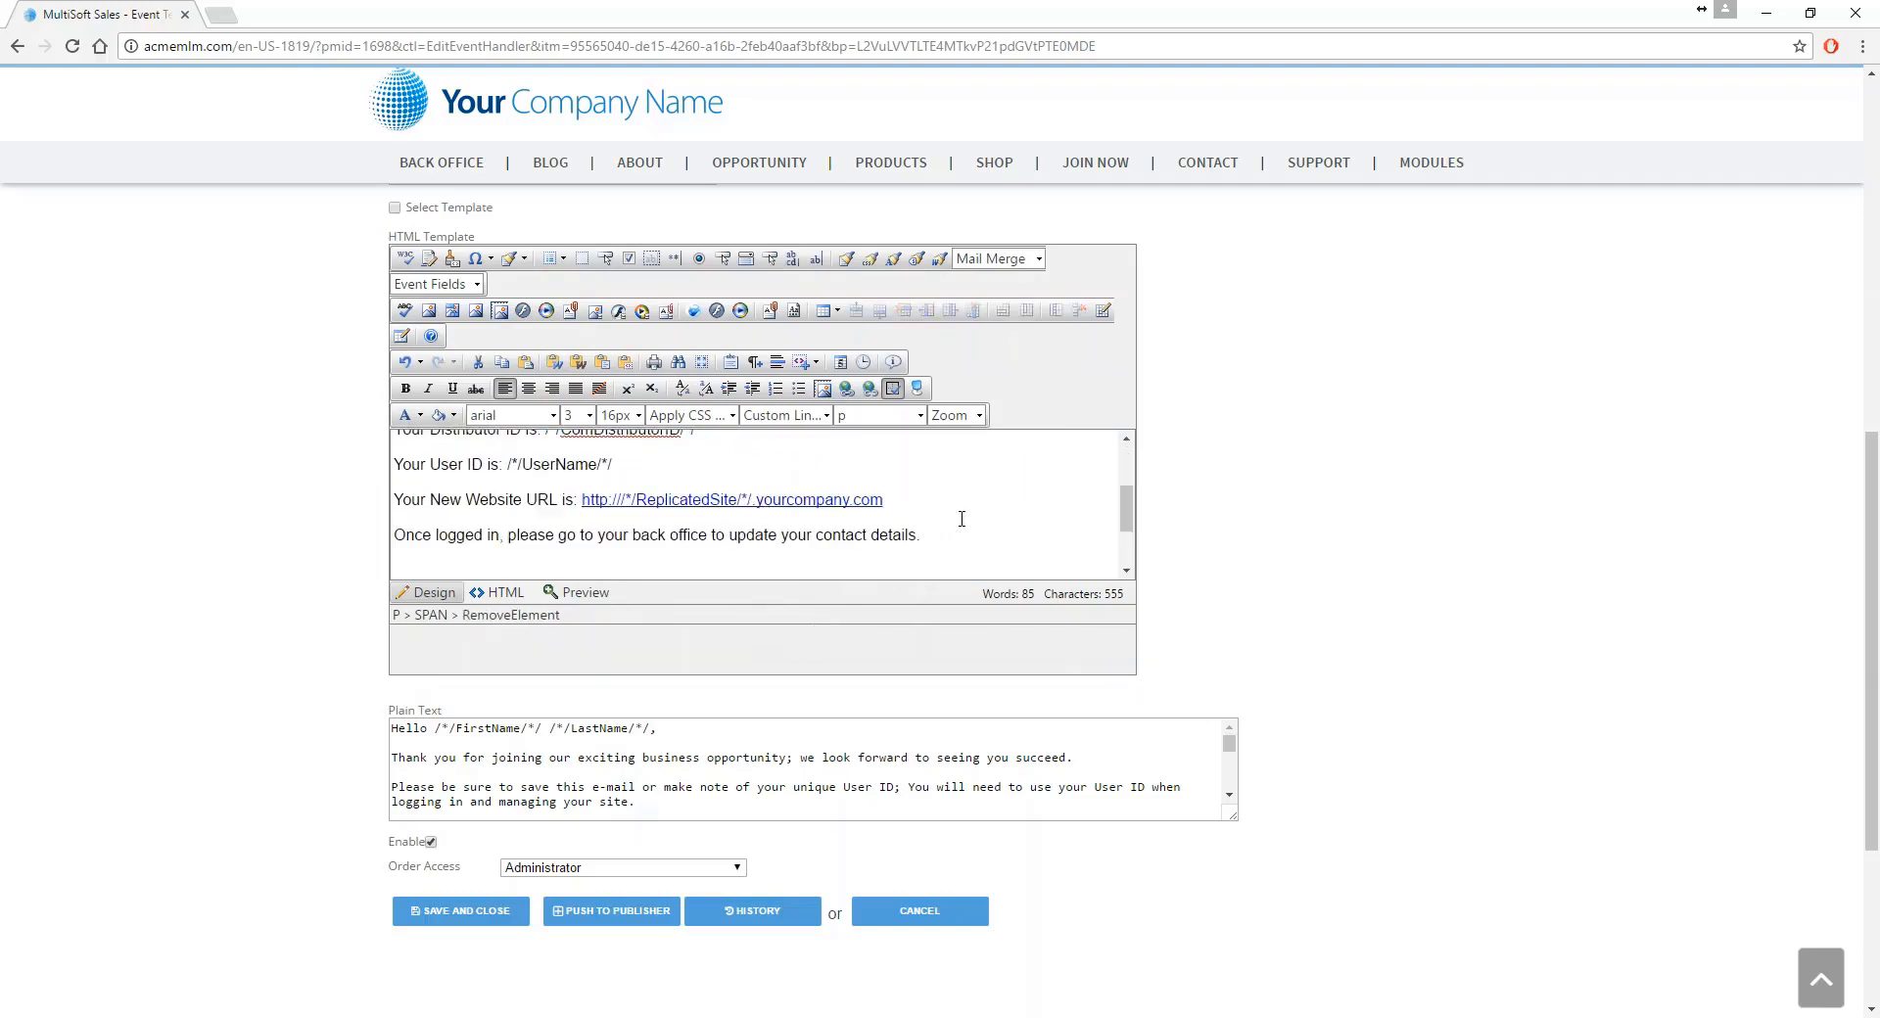
- Turn the Company Email field's hyperlink in the signature into an e-mail link to the company's info address
scroll(961, 519, down, 5)
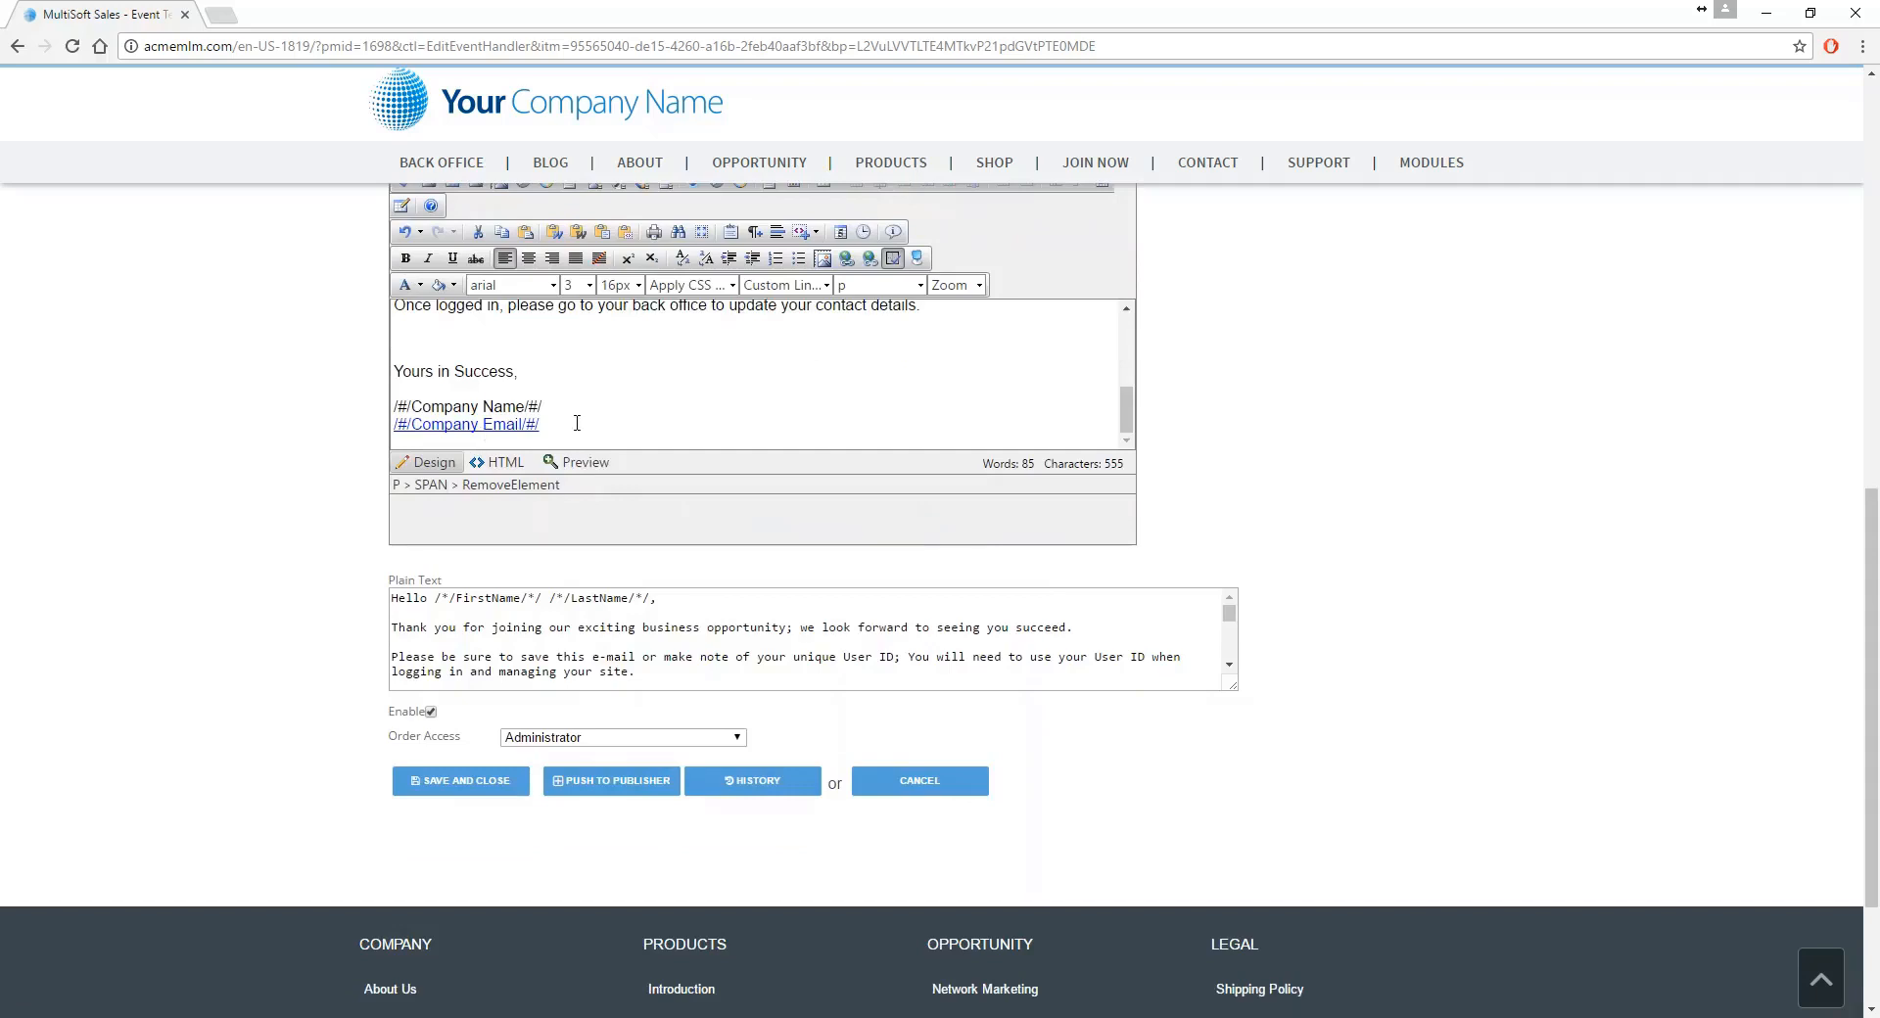
click(454, 426)
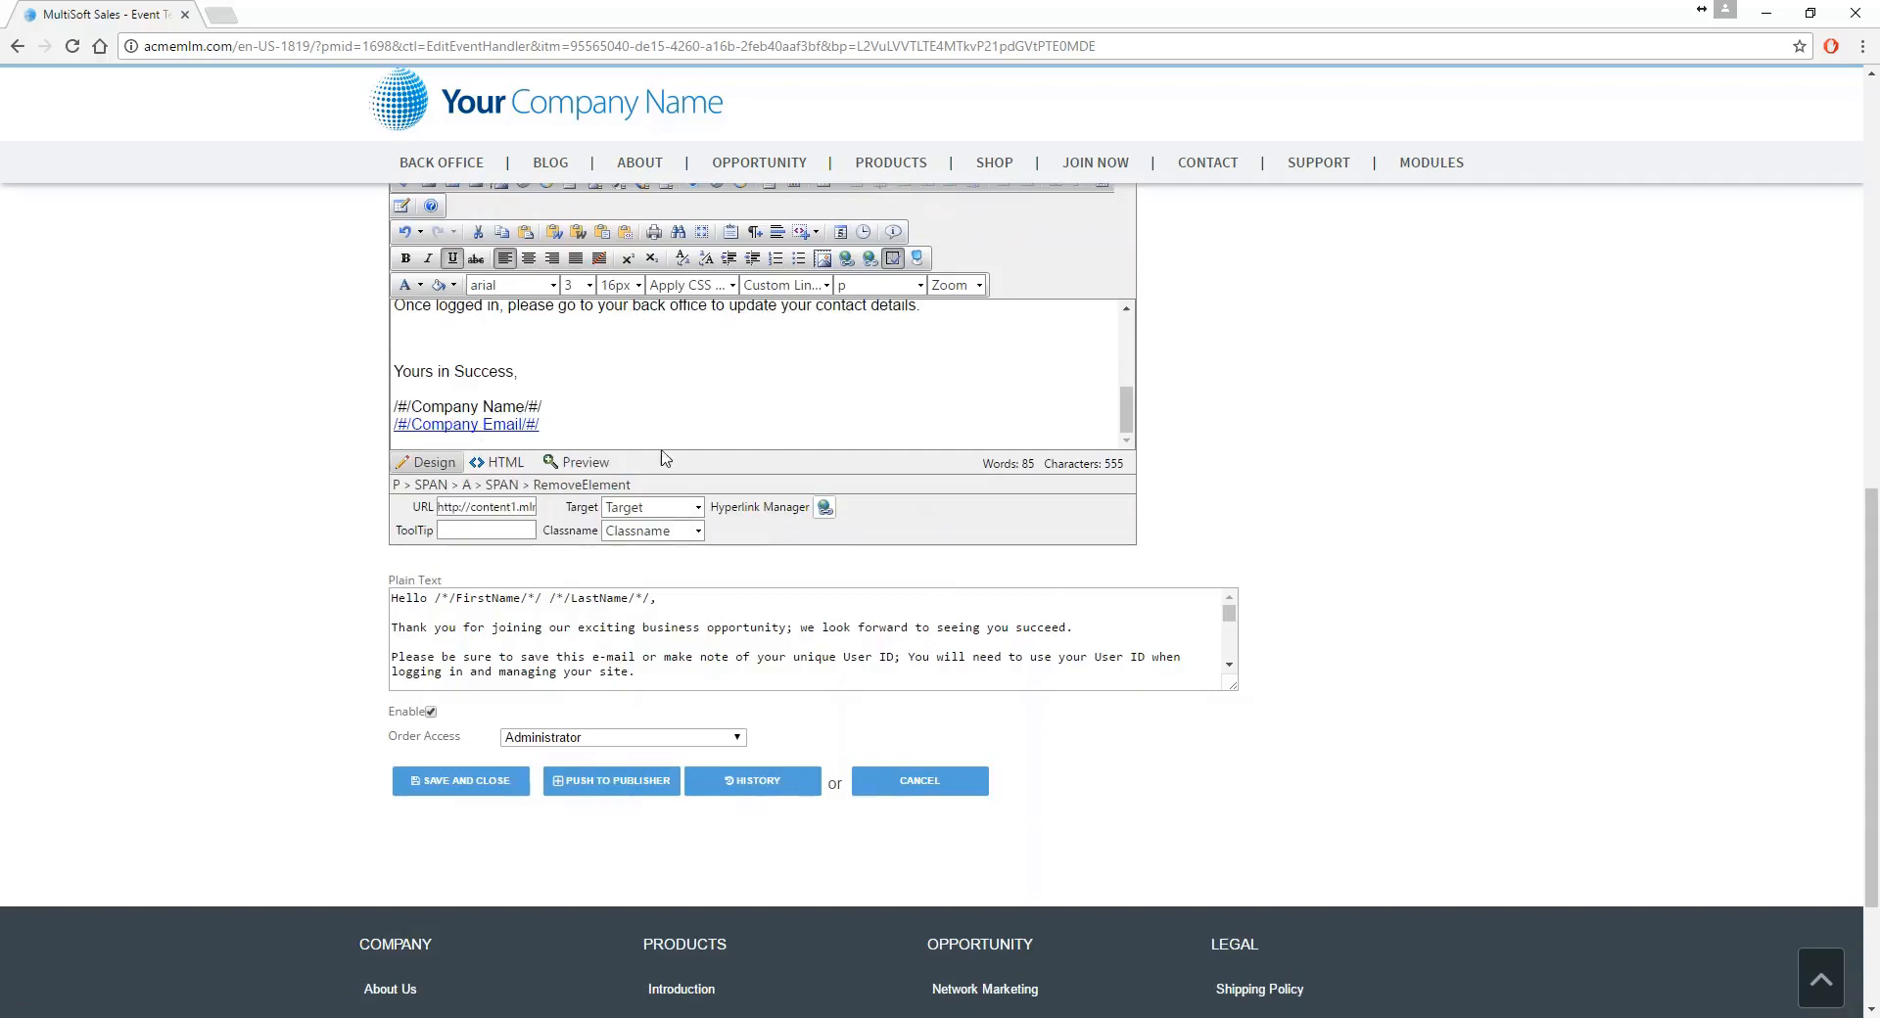
click(825, 507)
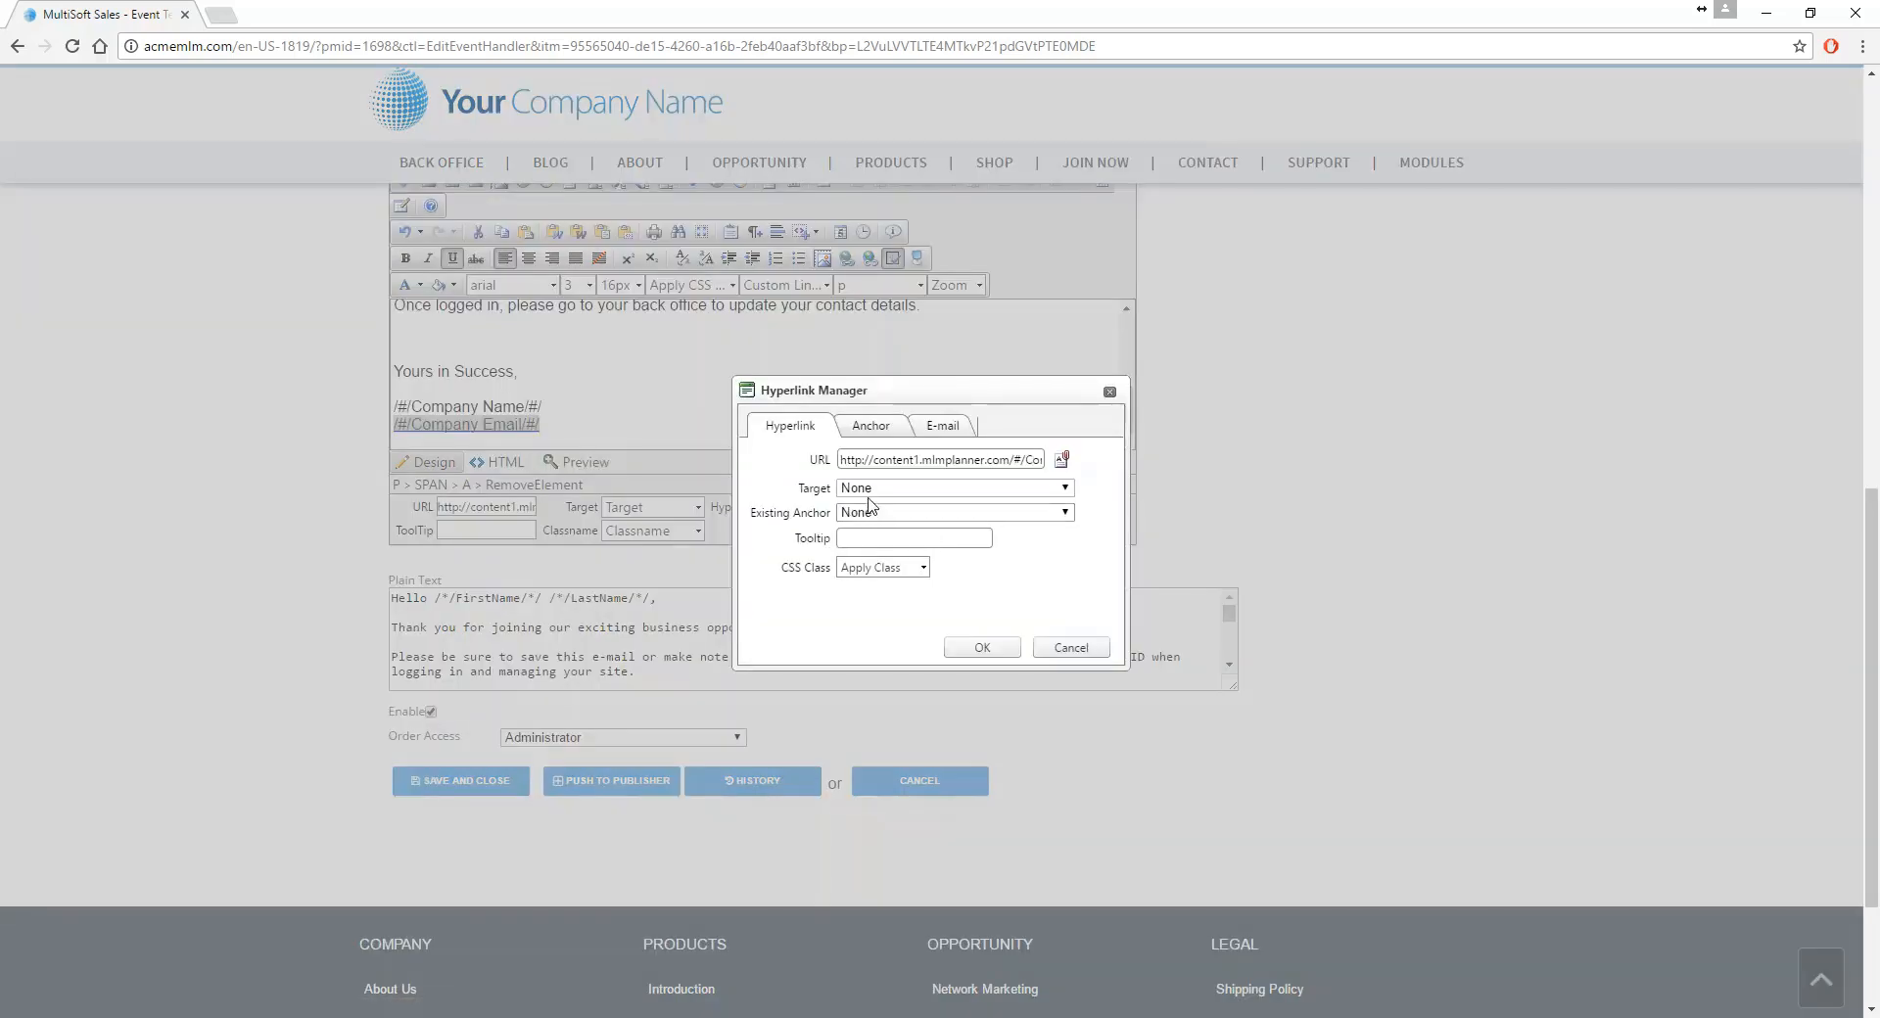
click(947, 429)
click(872, 458)
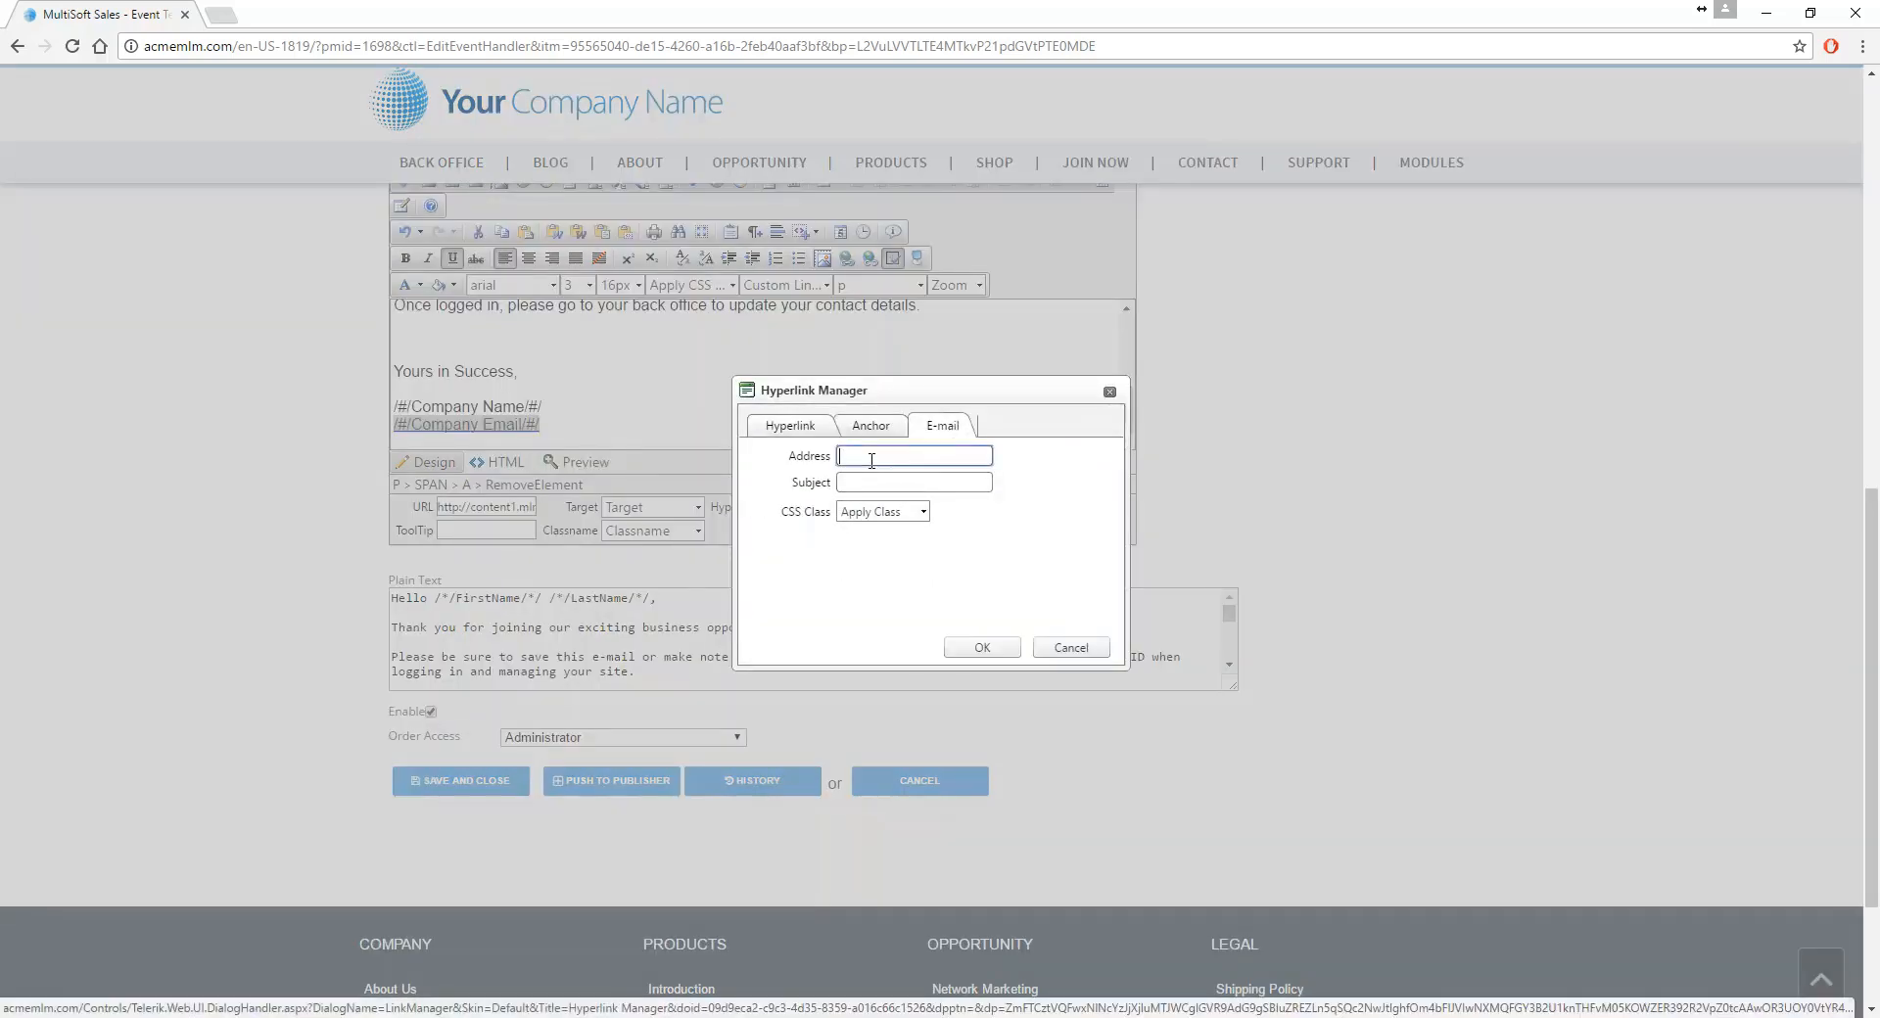
text(info@)
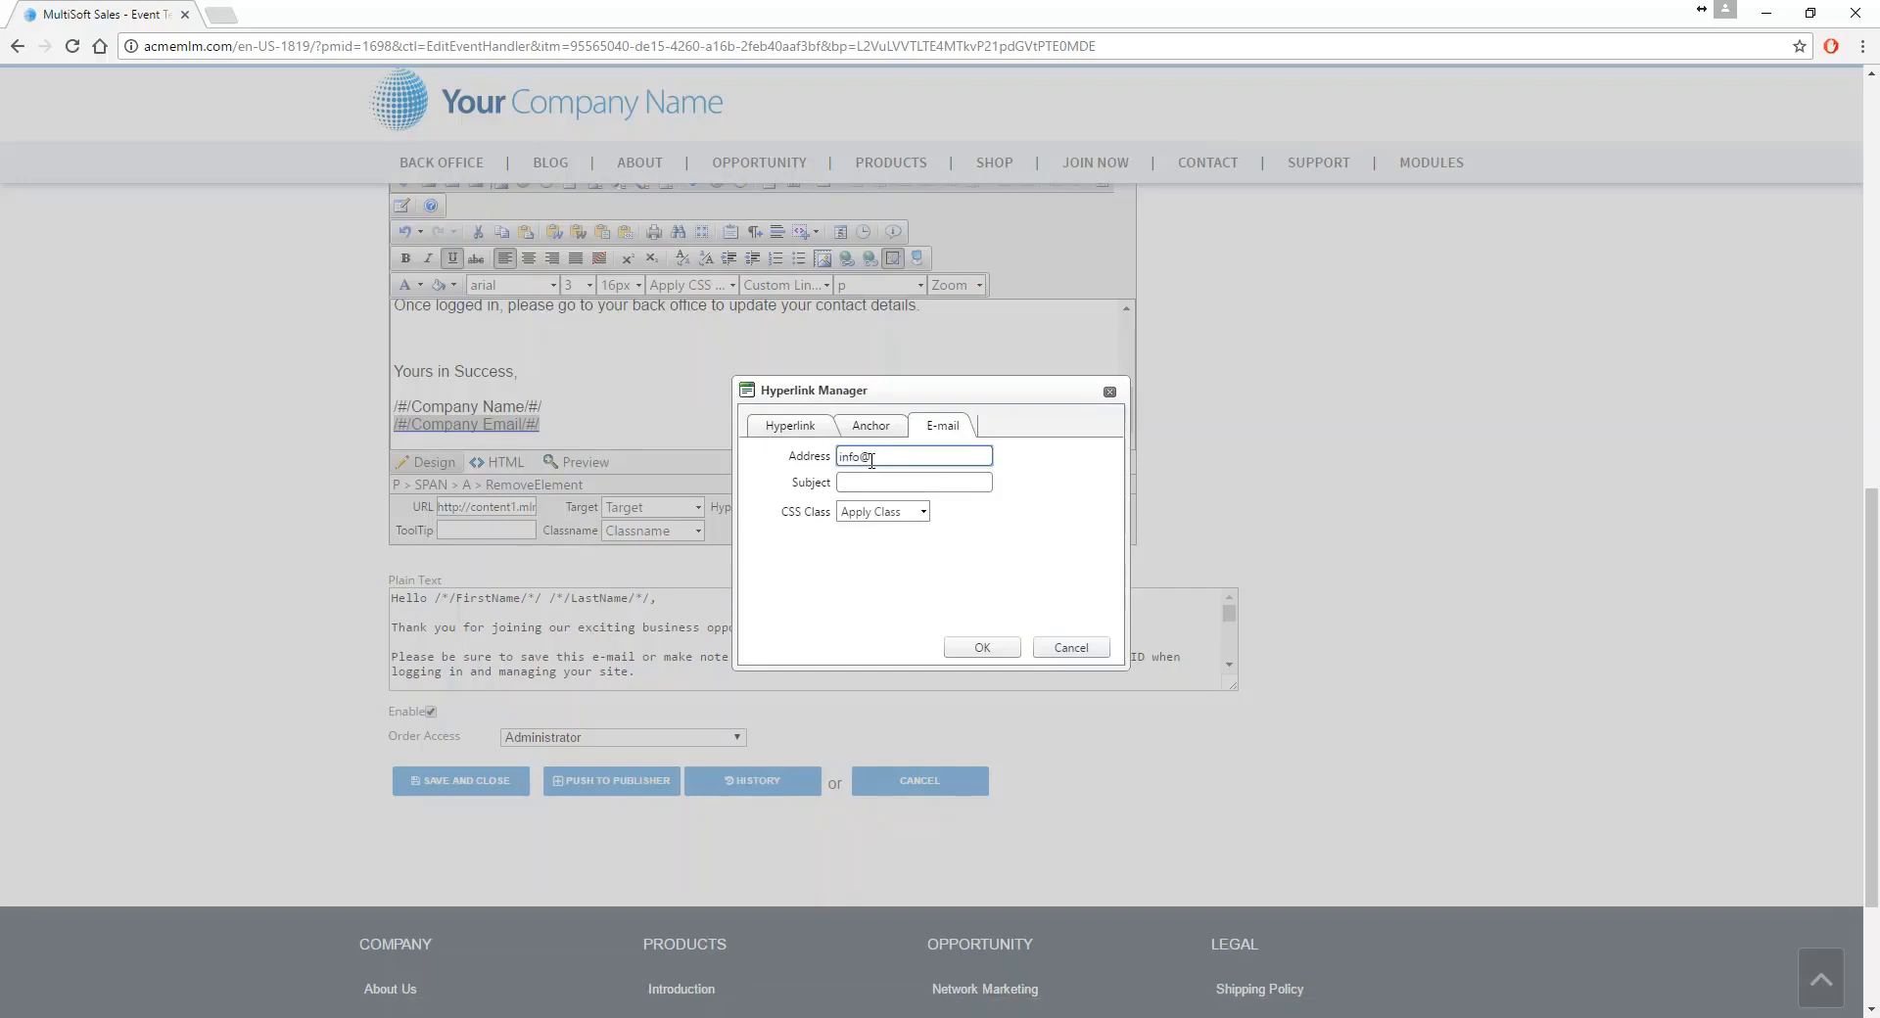
text(yourcomp)
text(n)
text(any.com)
click(969, 648)
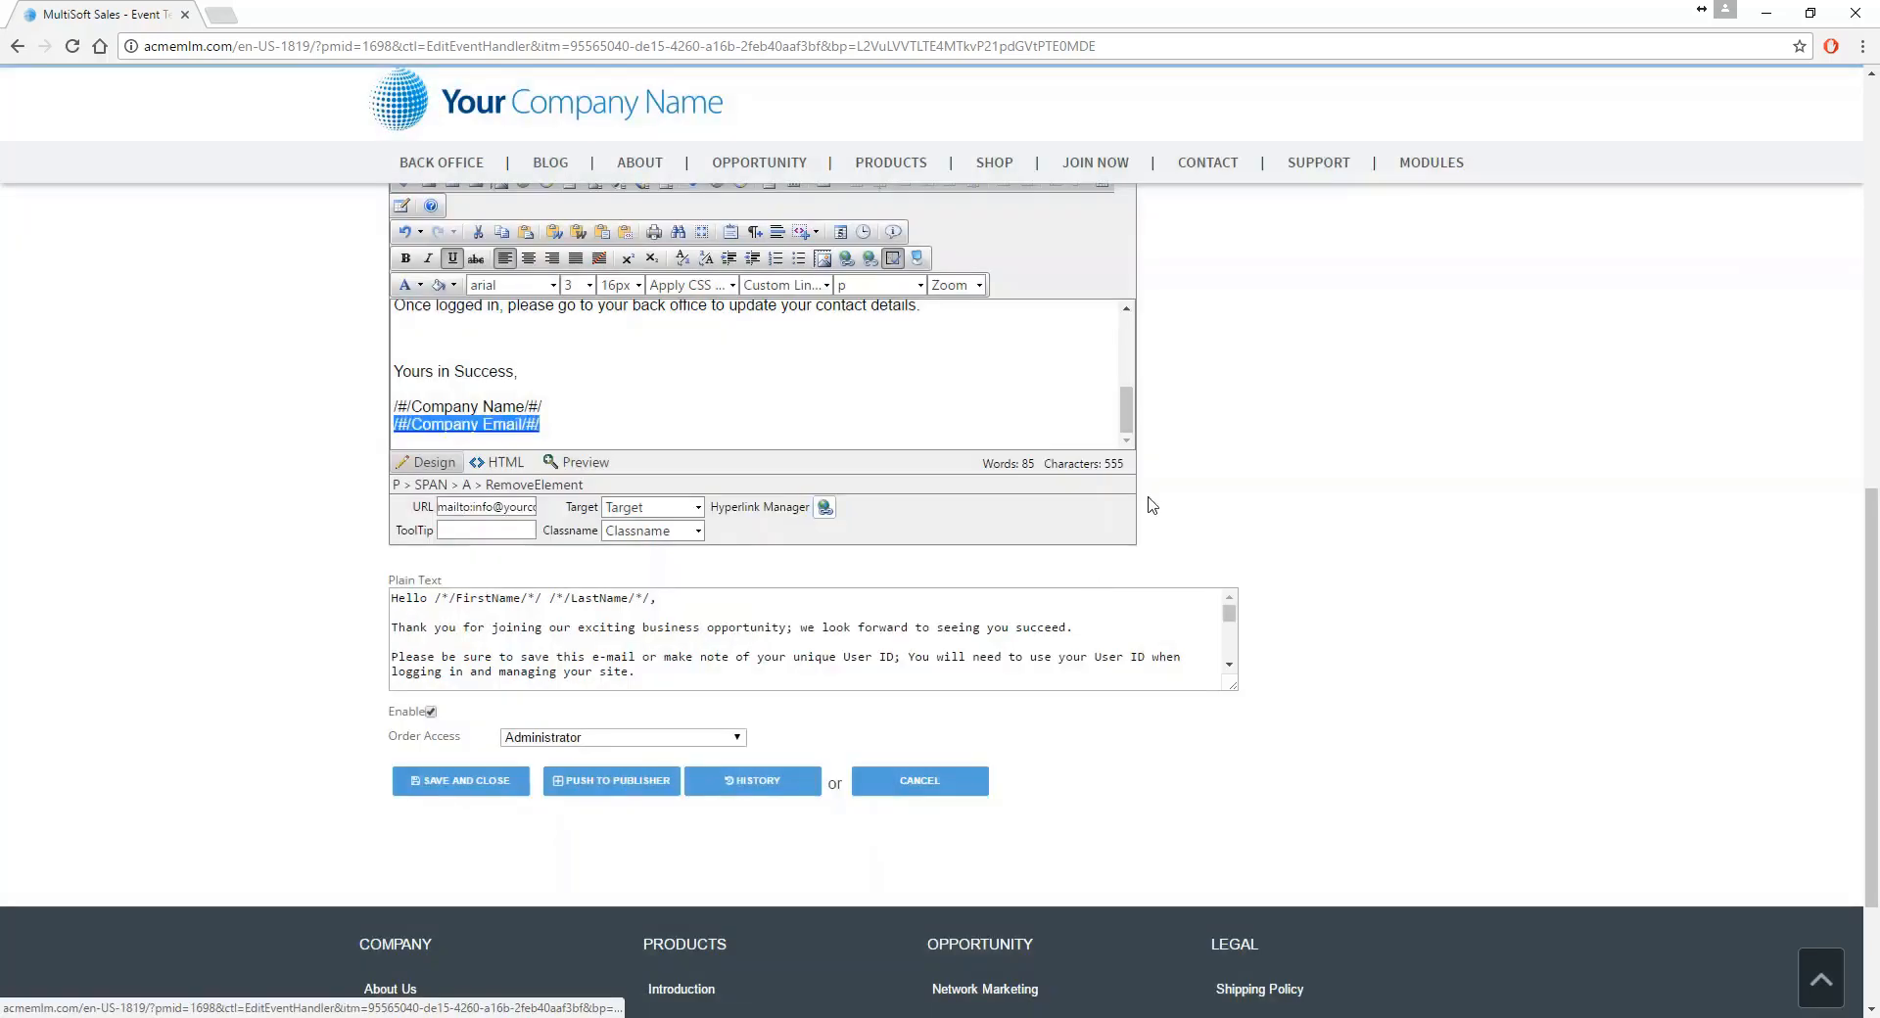
- Replace the entire Plain Text version with a copy of the HTML template's full text
click(755, 357)
click(707, 375)
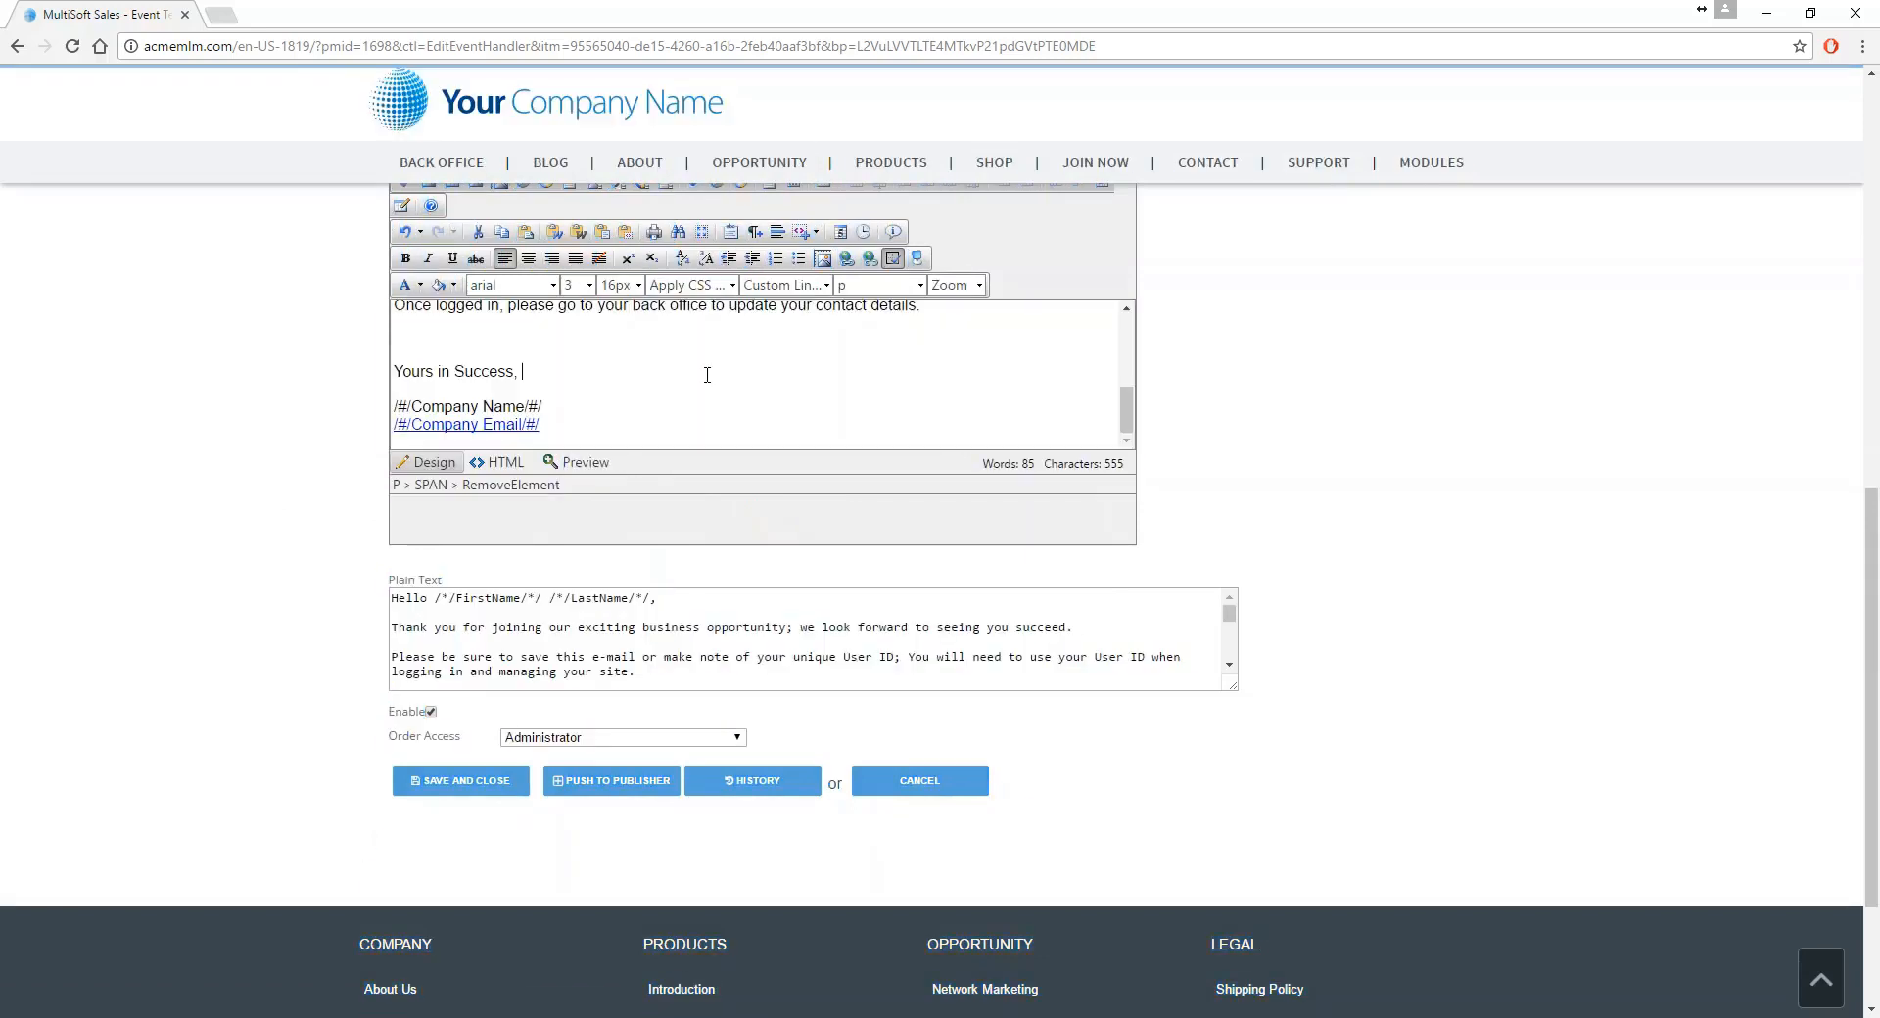
key(ctrl+a)
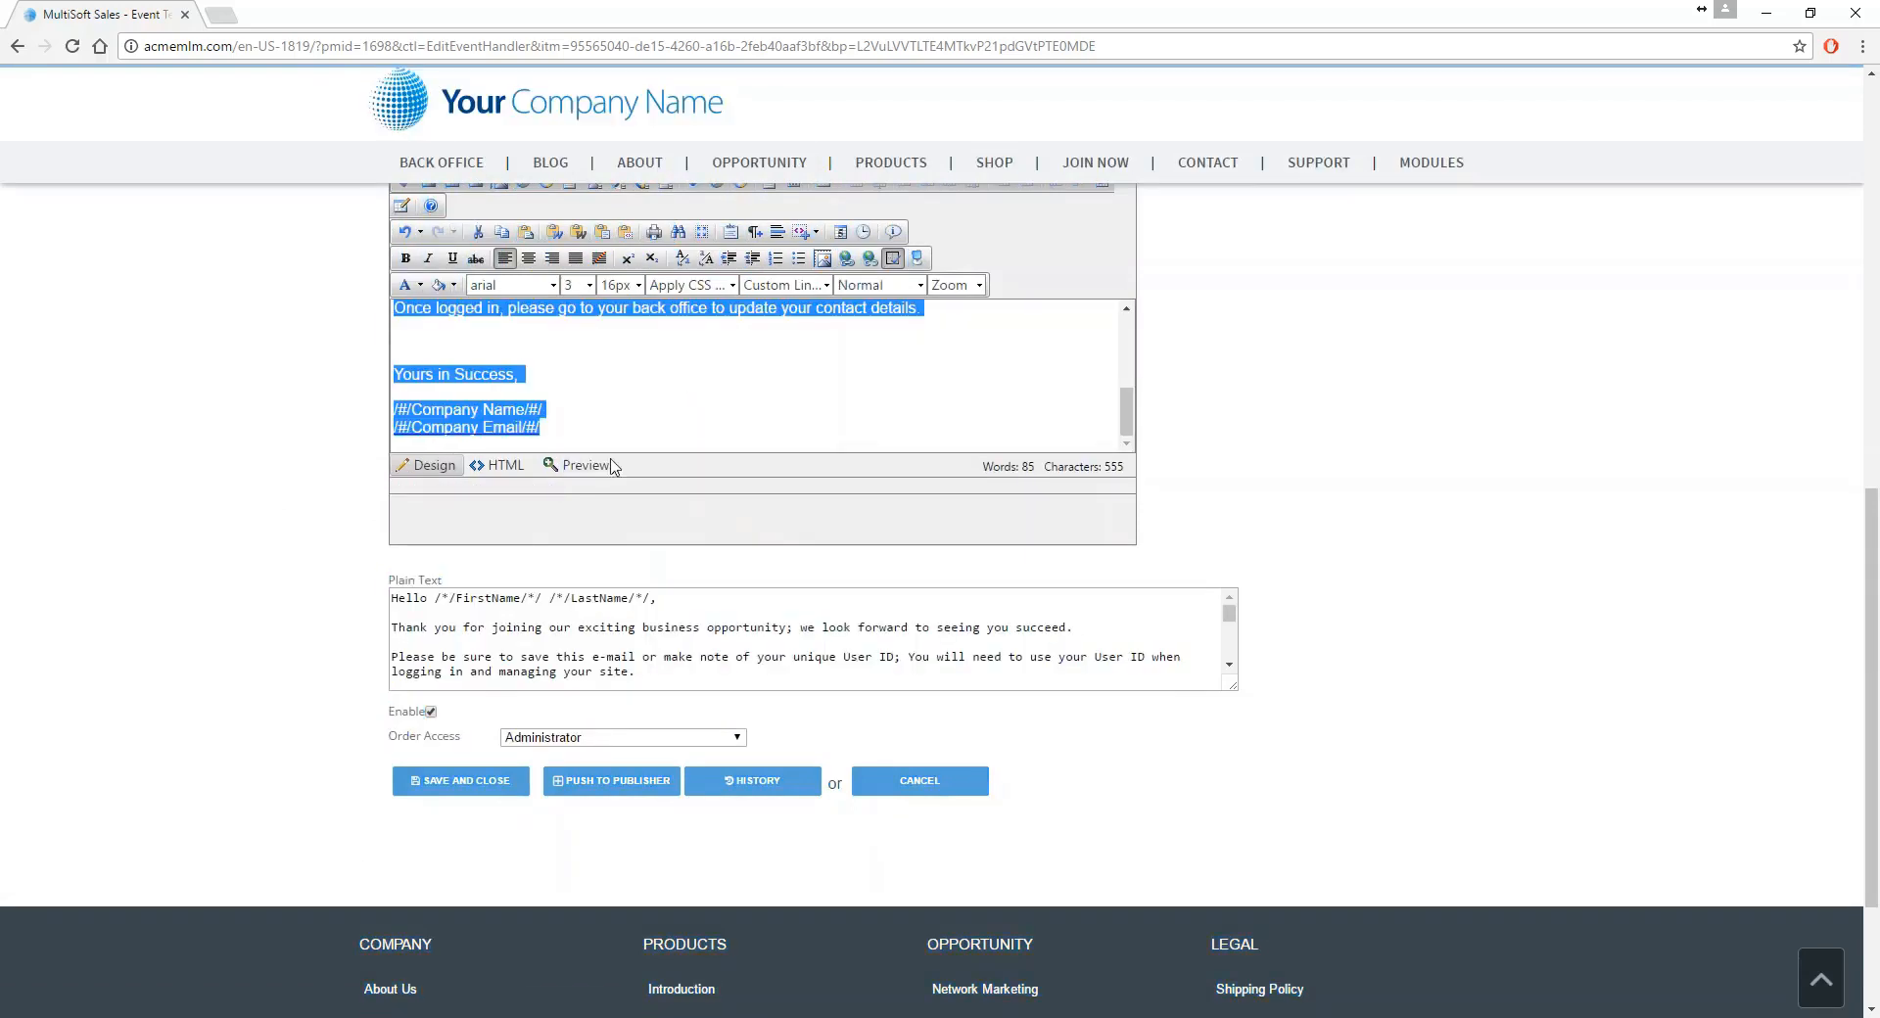
click(630, 643)
key(ctrl+a)
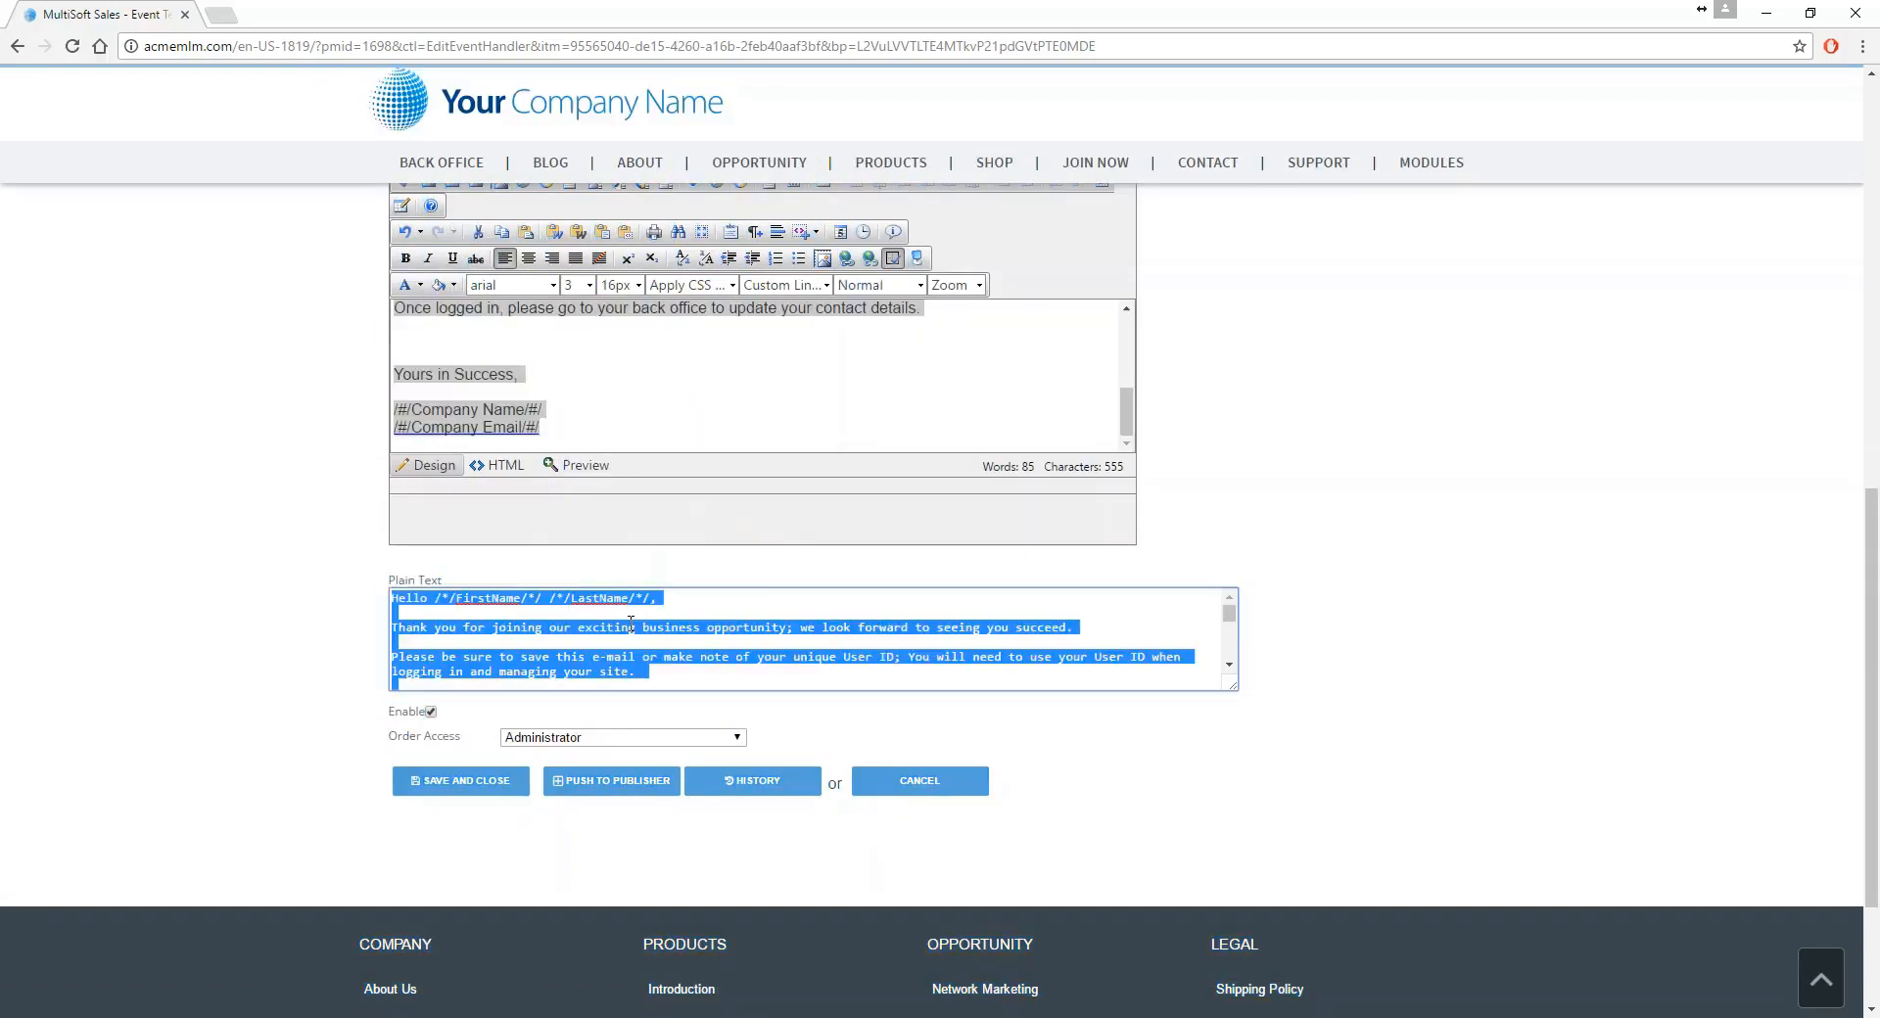
key(ctrl+v)
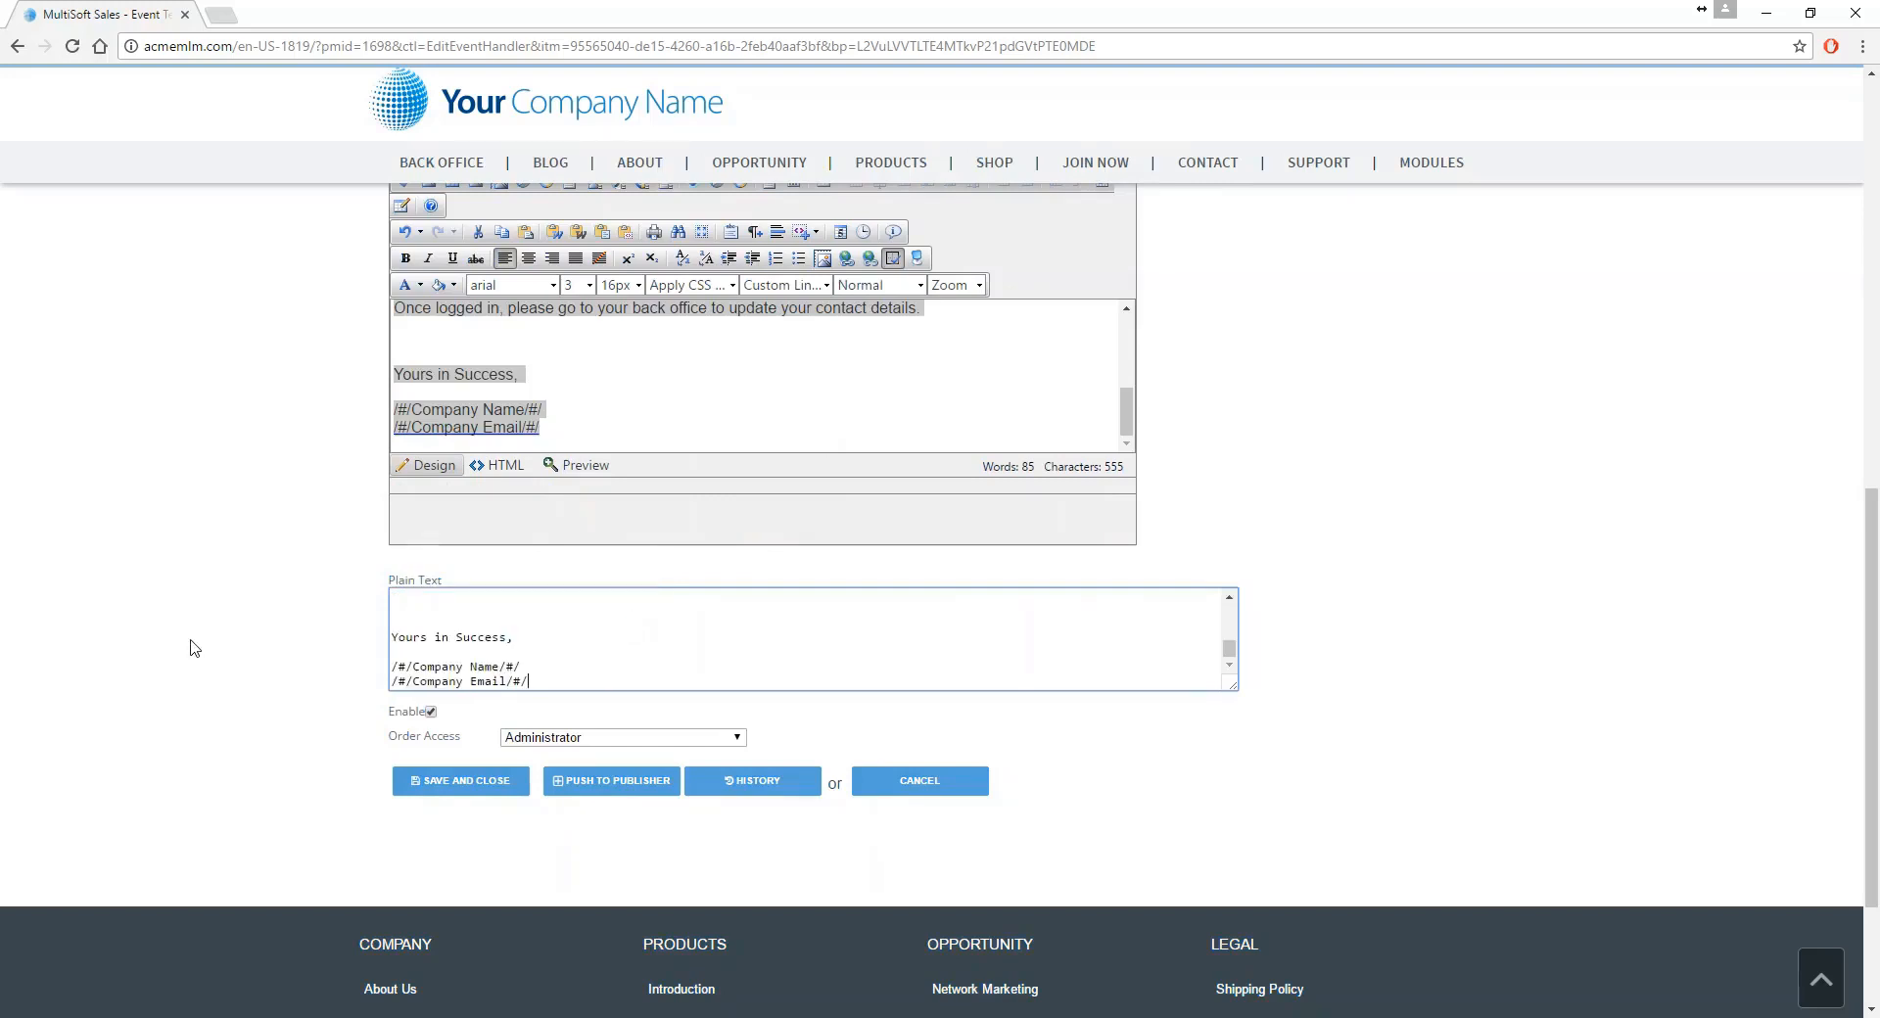
- Save the edited Welcome Distributor notification and close its editor
scroll(193, 648, up, 1)
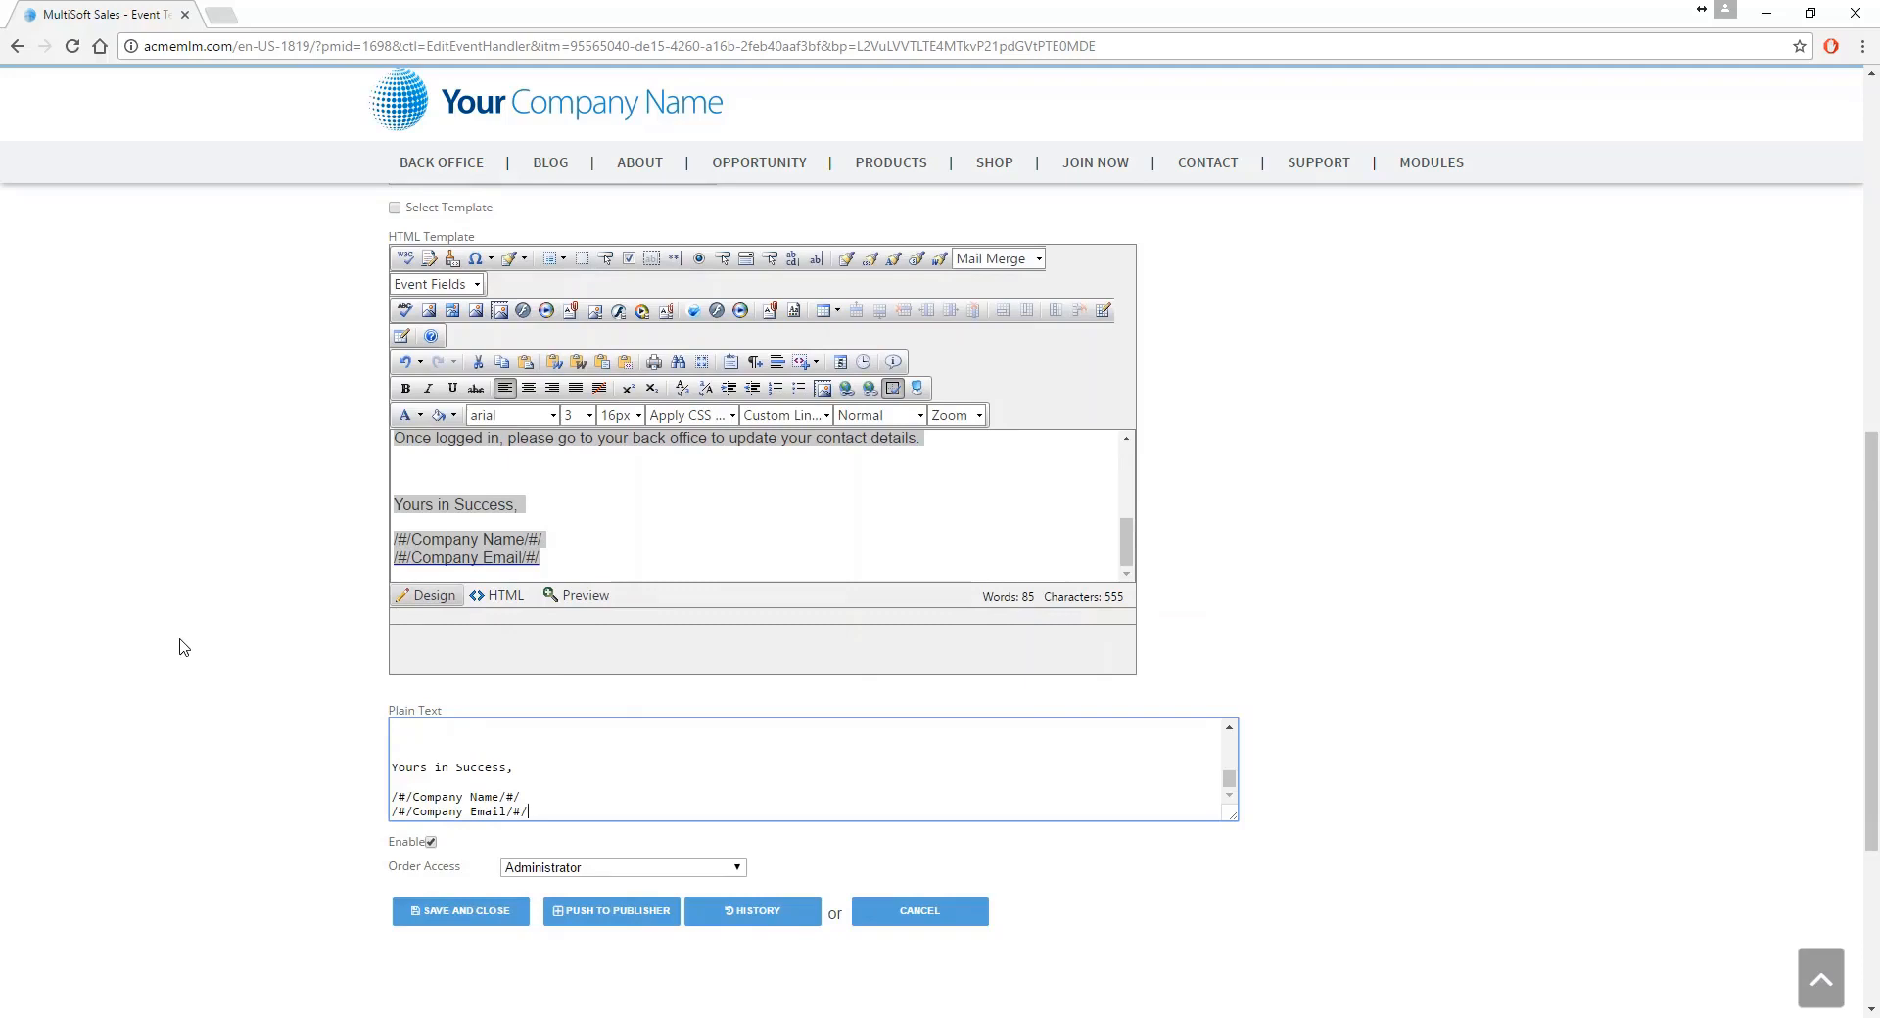
scroll(186, 647, down, 3)
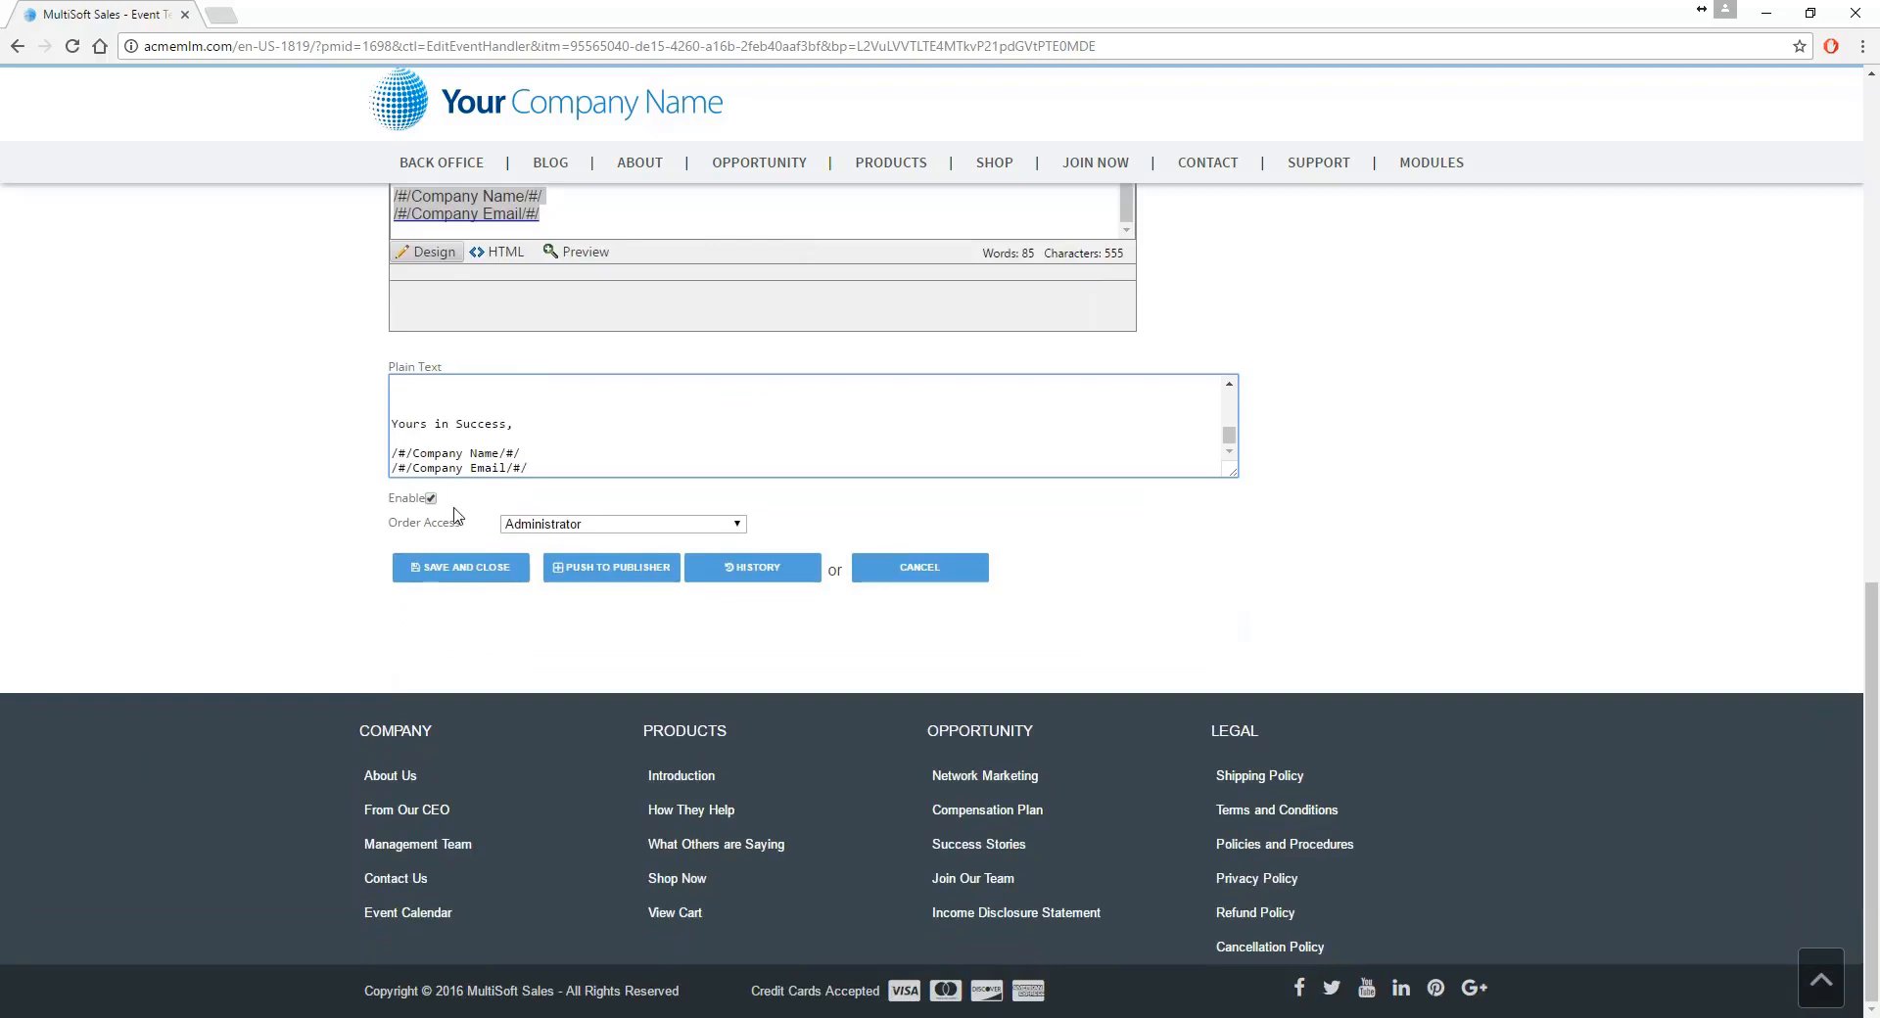
click(484, 576)
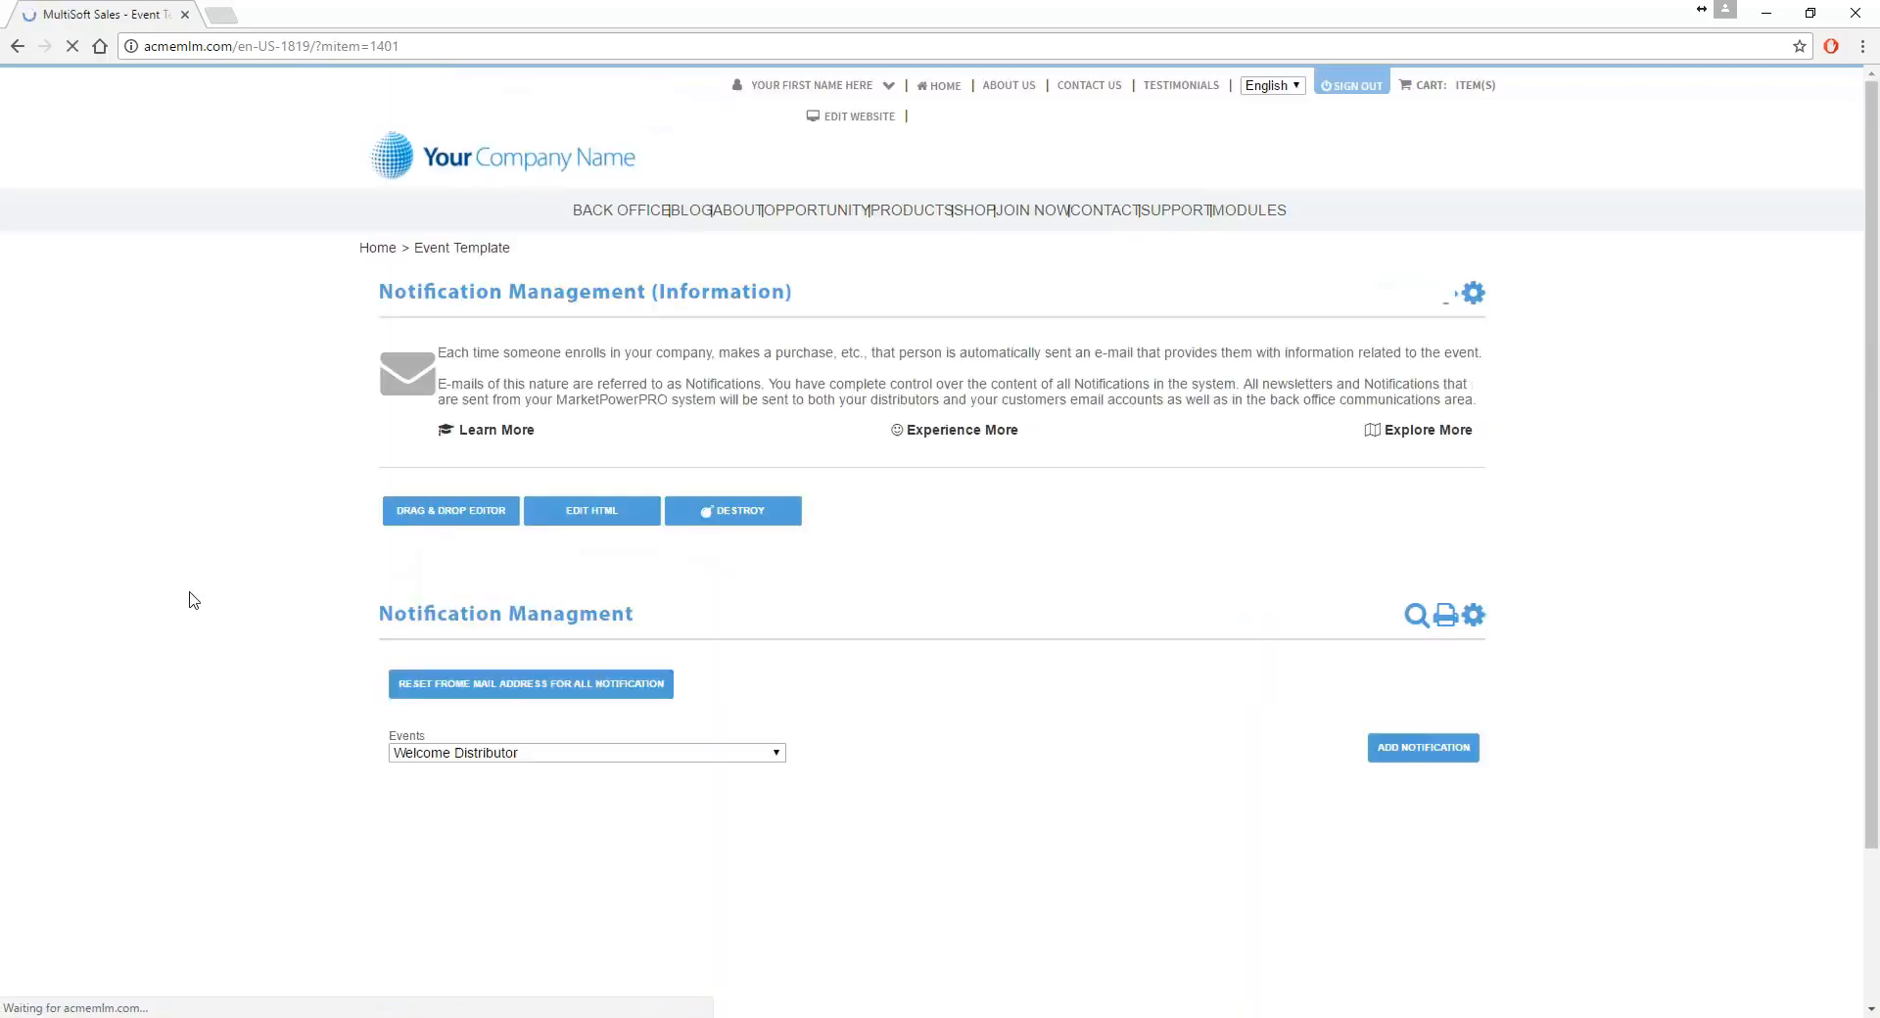
- Reopen the Welcome Distributor notification for editing and push it to the publisher
scroll(194, 601, down, 2)
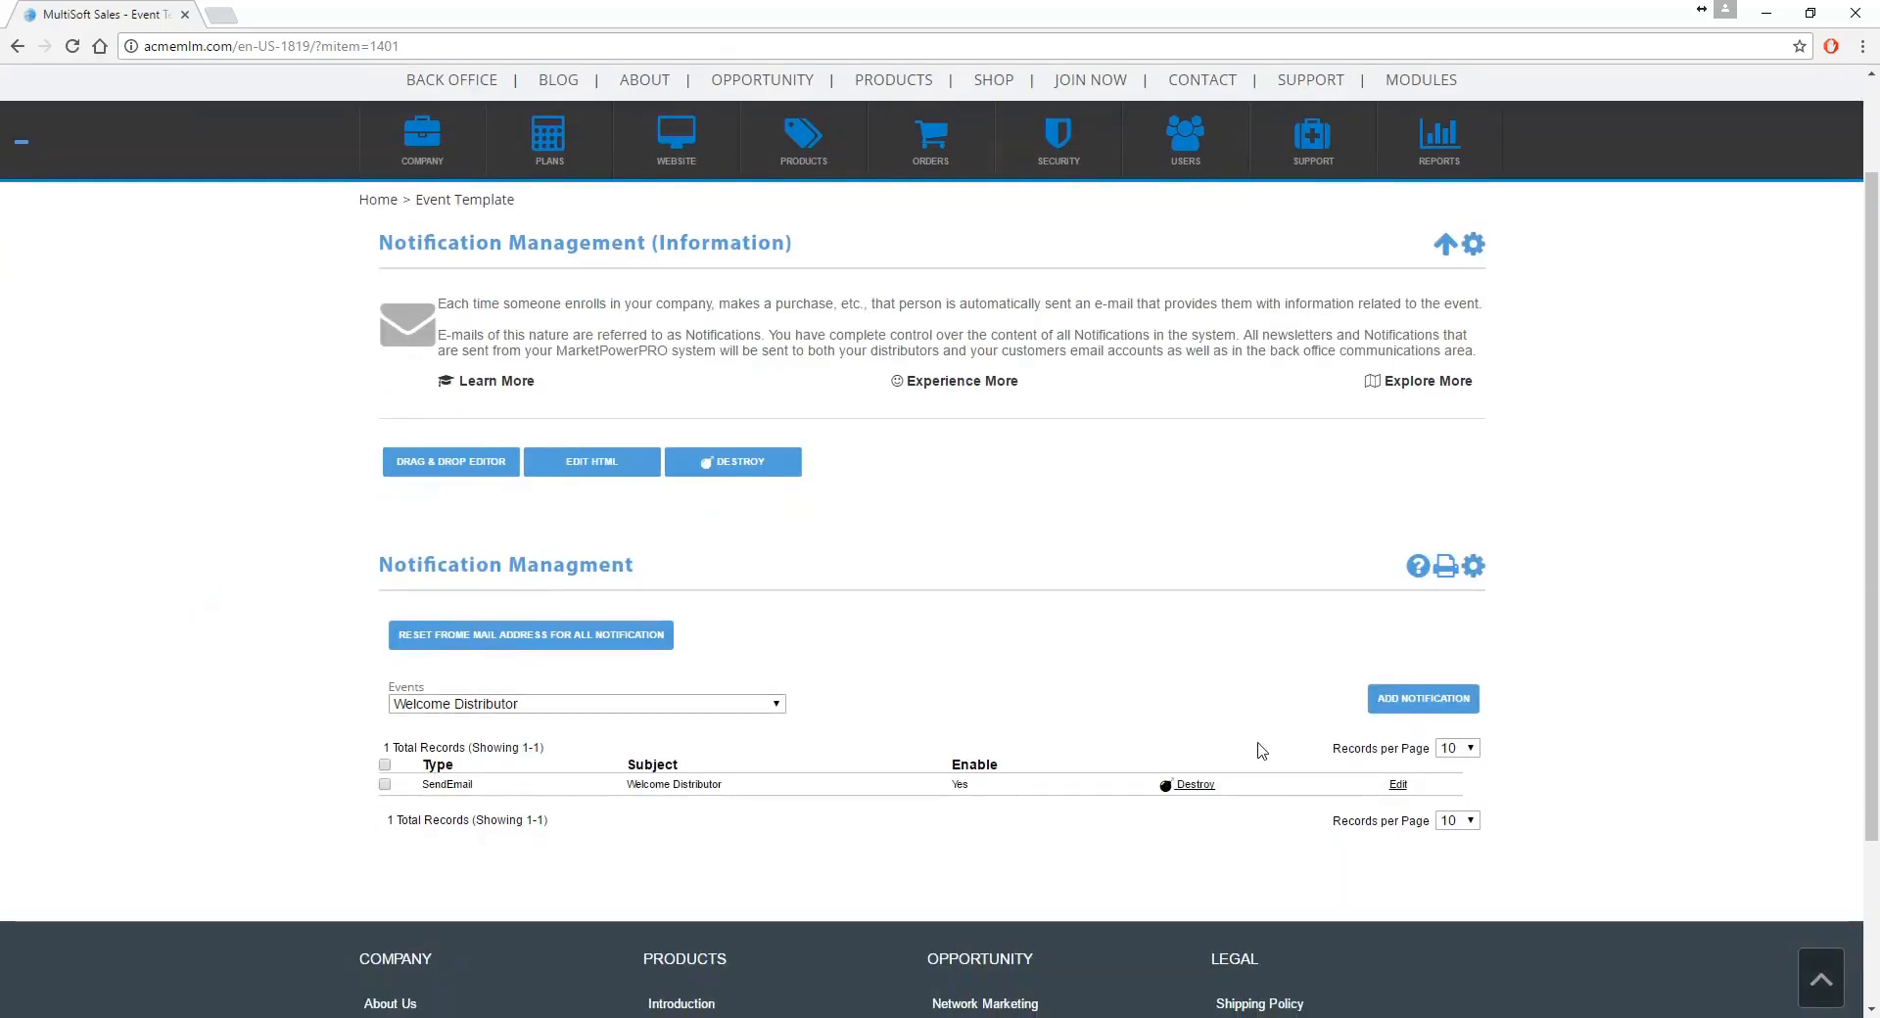
click(1398, 786)
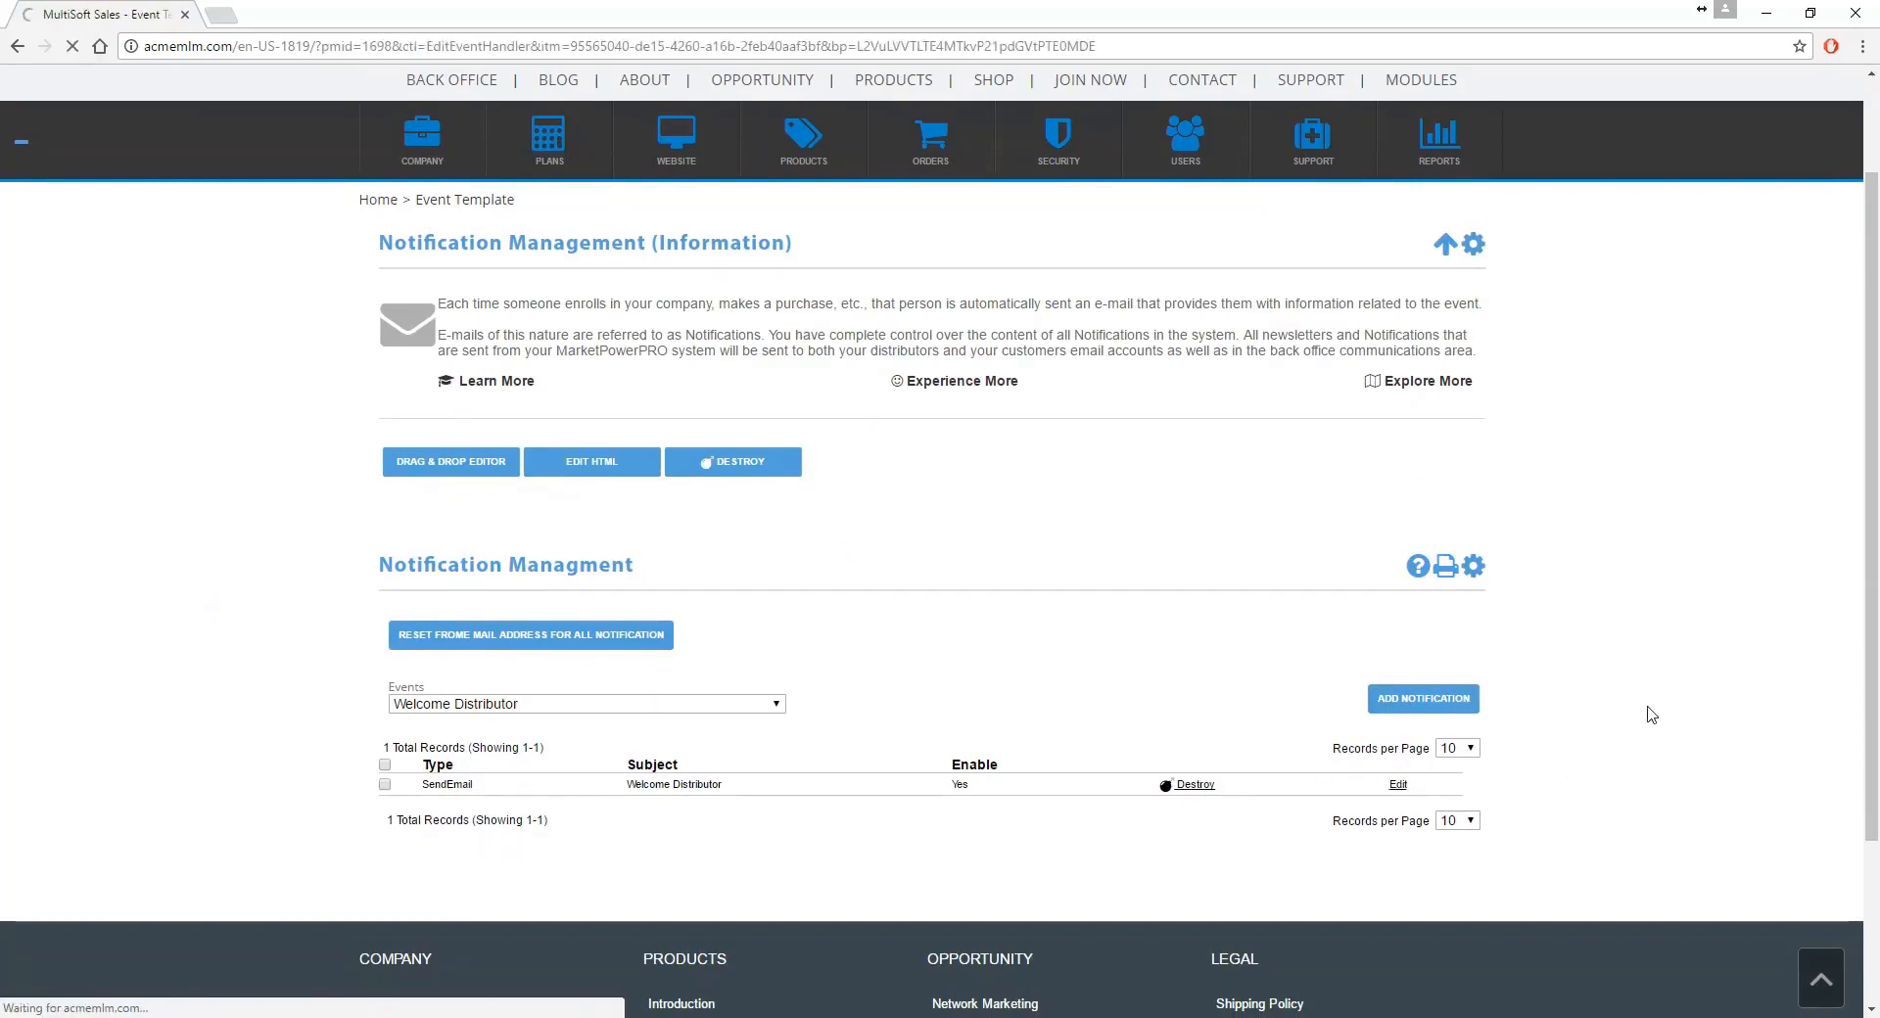
scroll(1652, 715, down, 15)
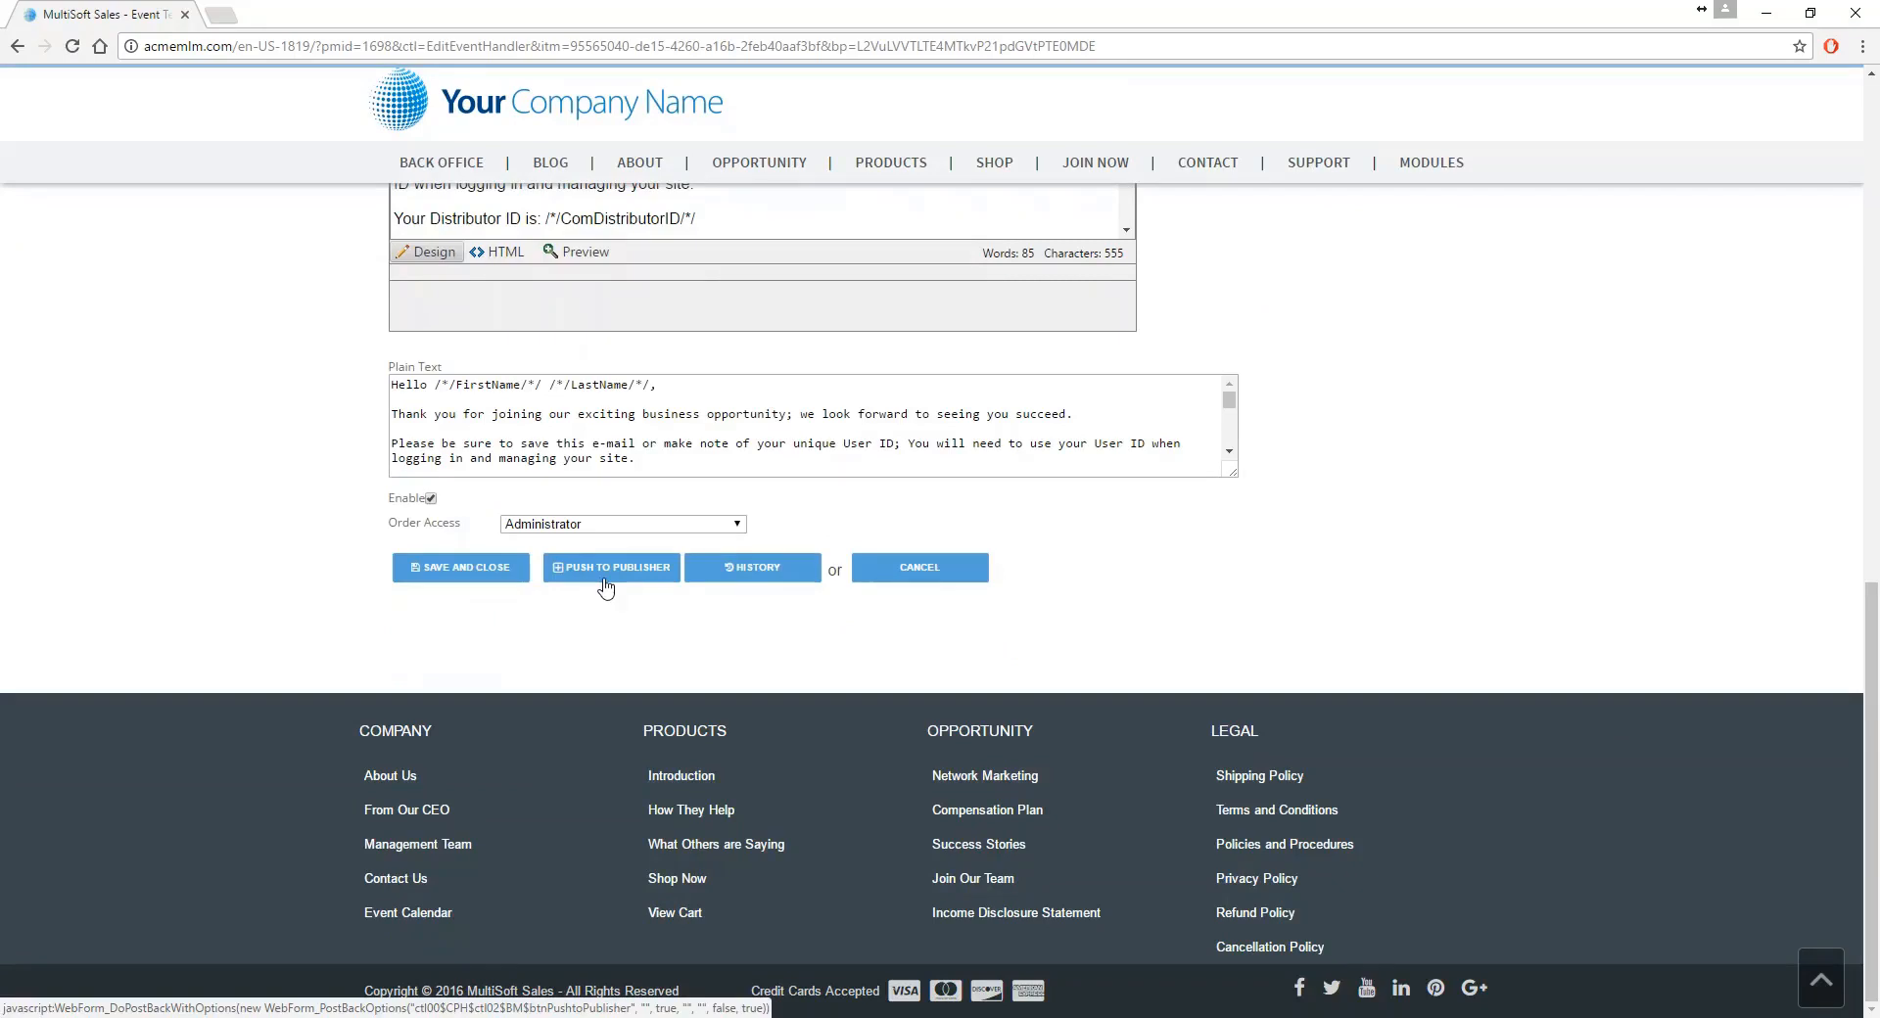
click(606, 585)
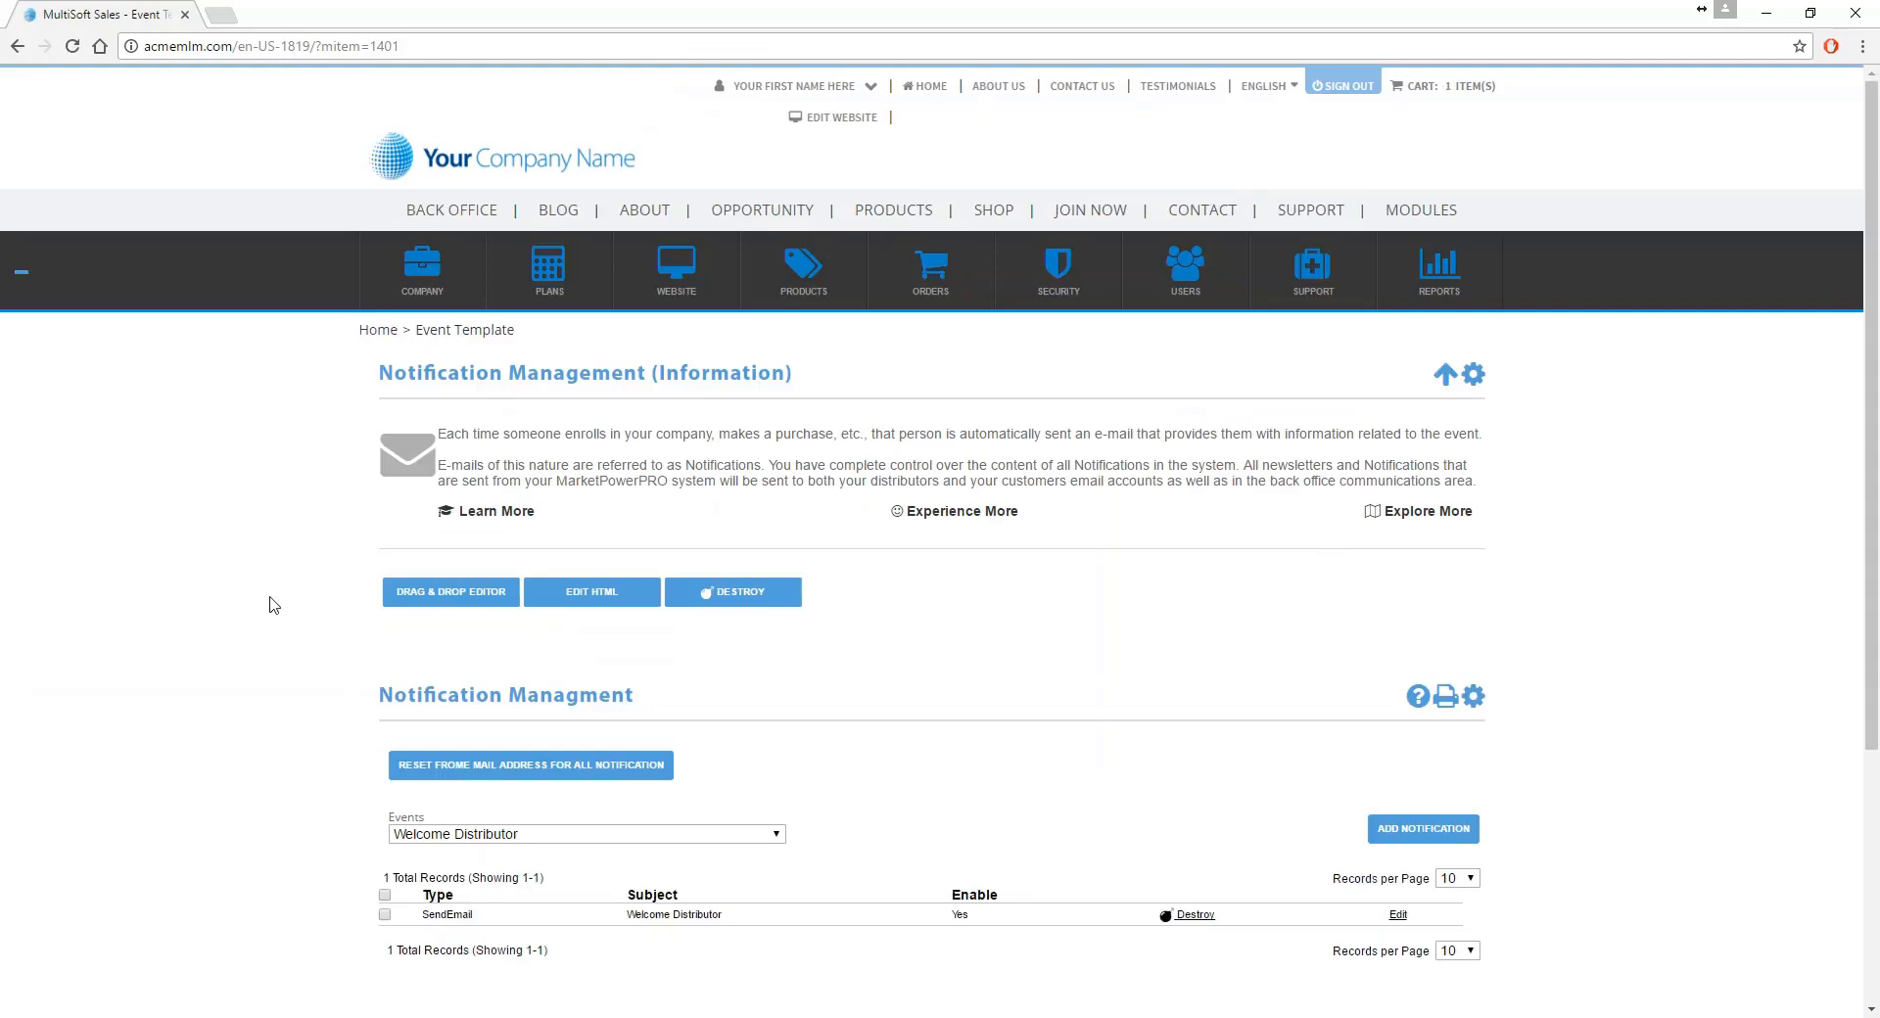
- Open the Publish Notification Events page from the company's notification email and event log management section
mouse_move(421, 269)
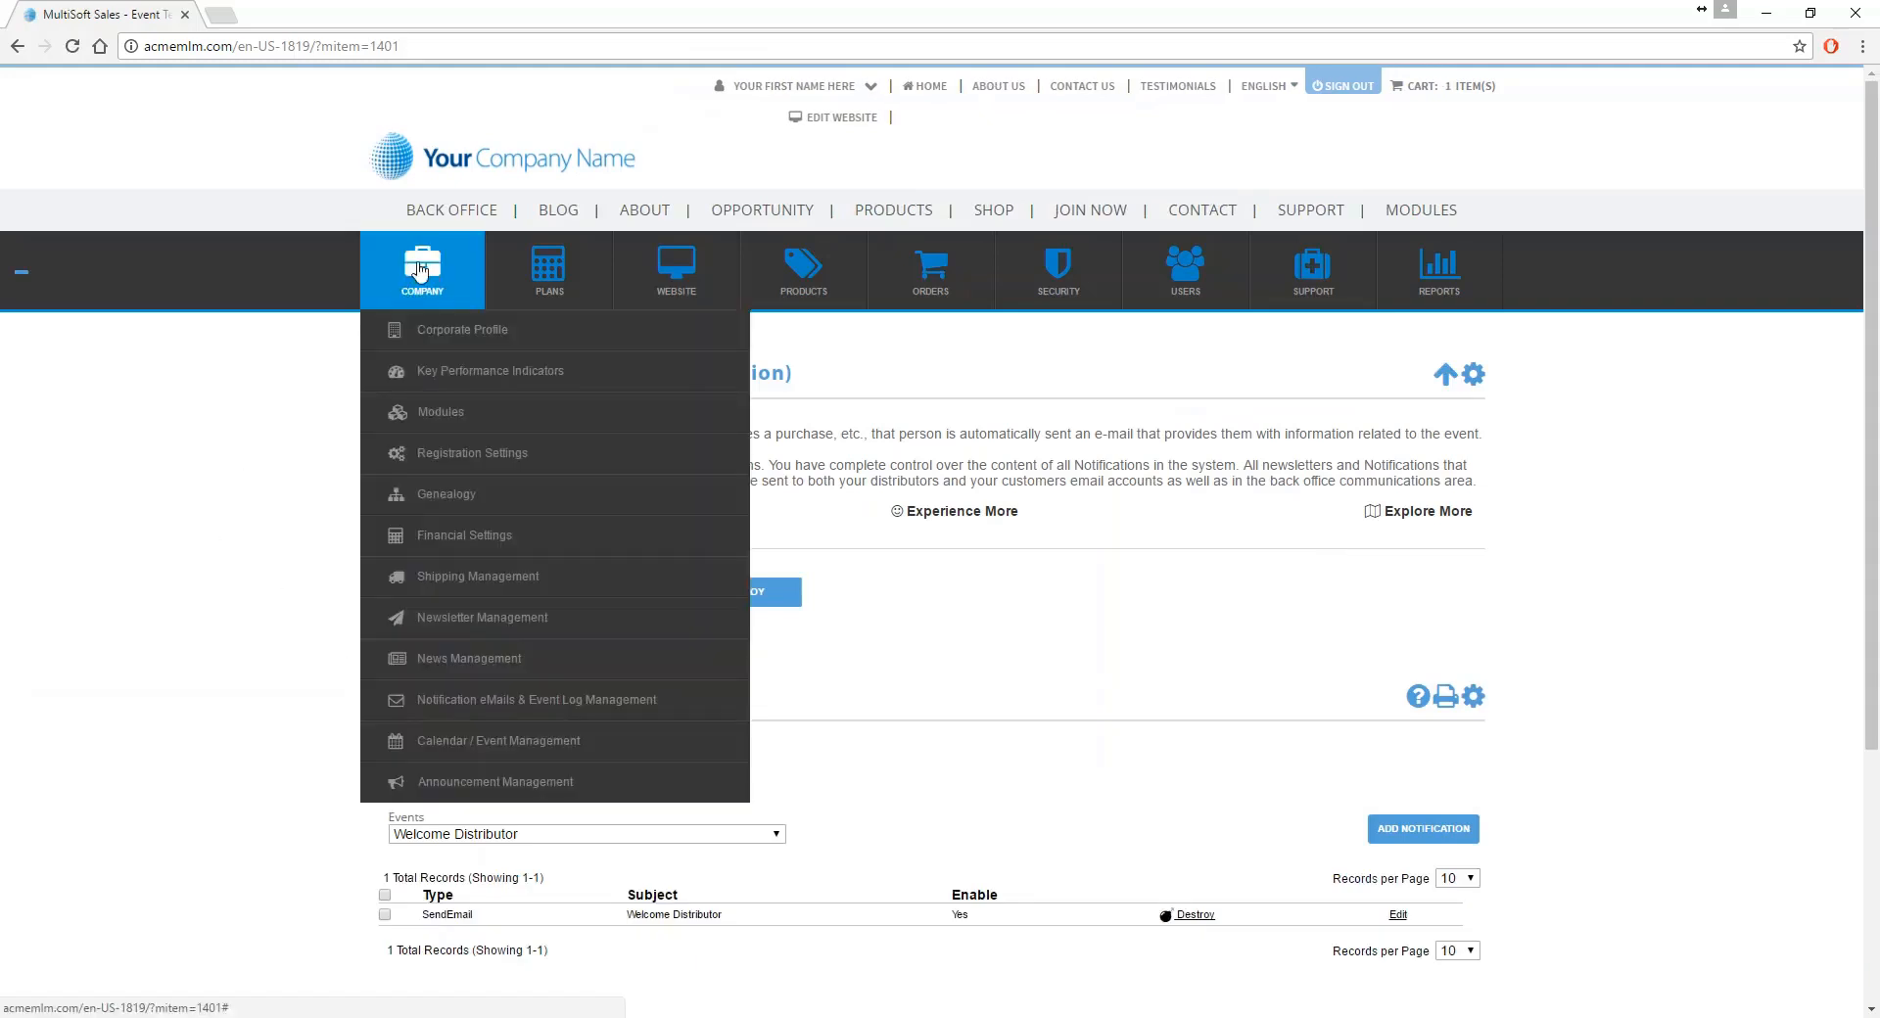
mouse_move(592, 701)
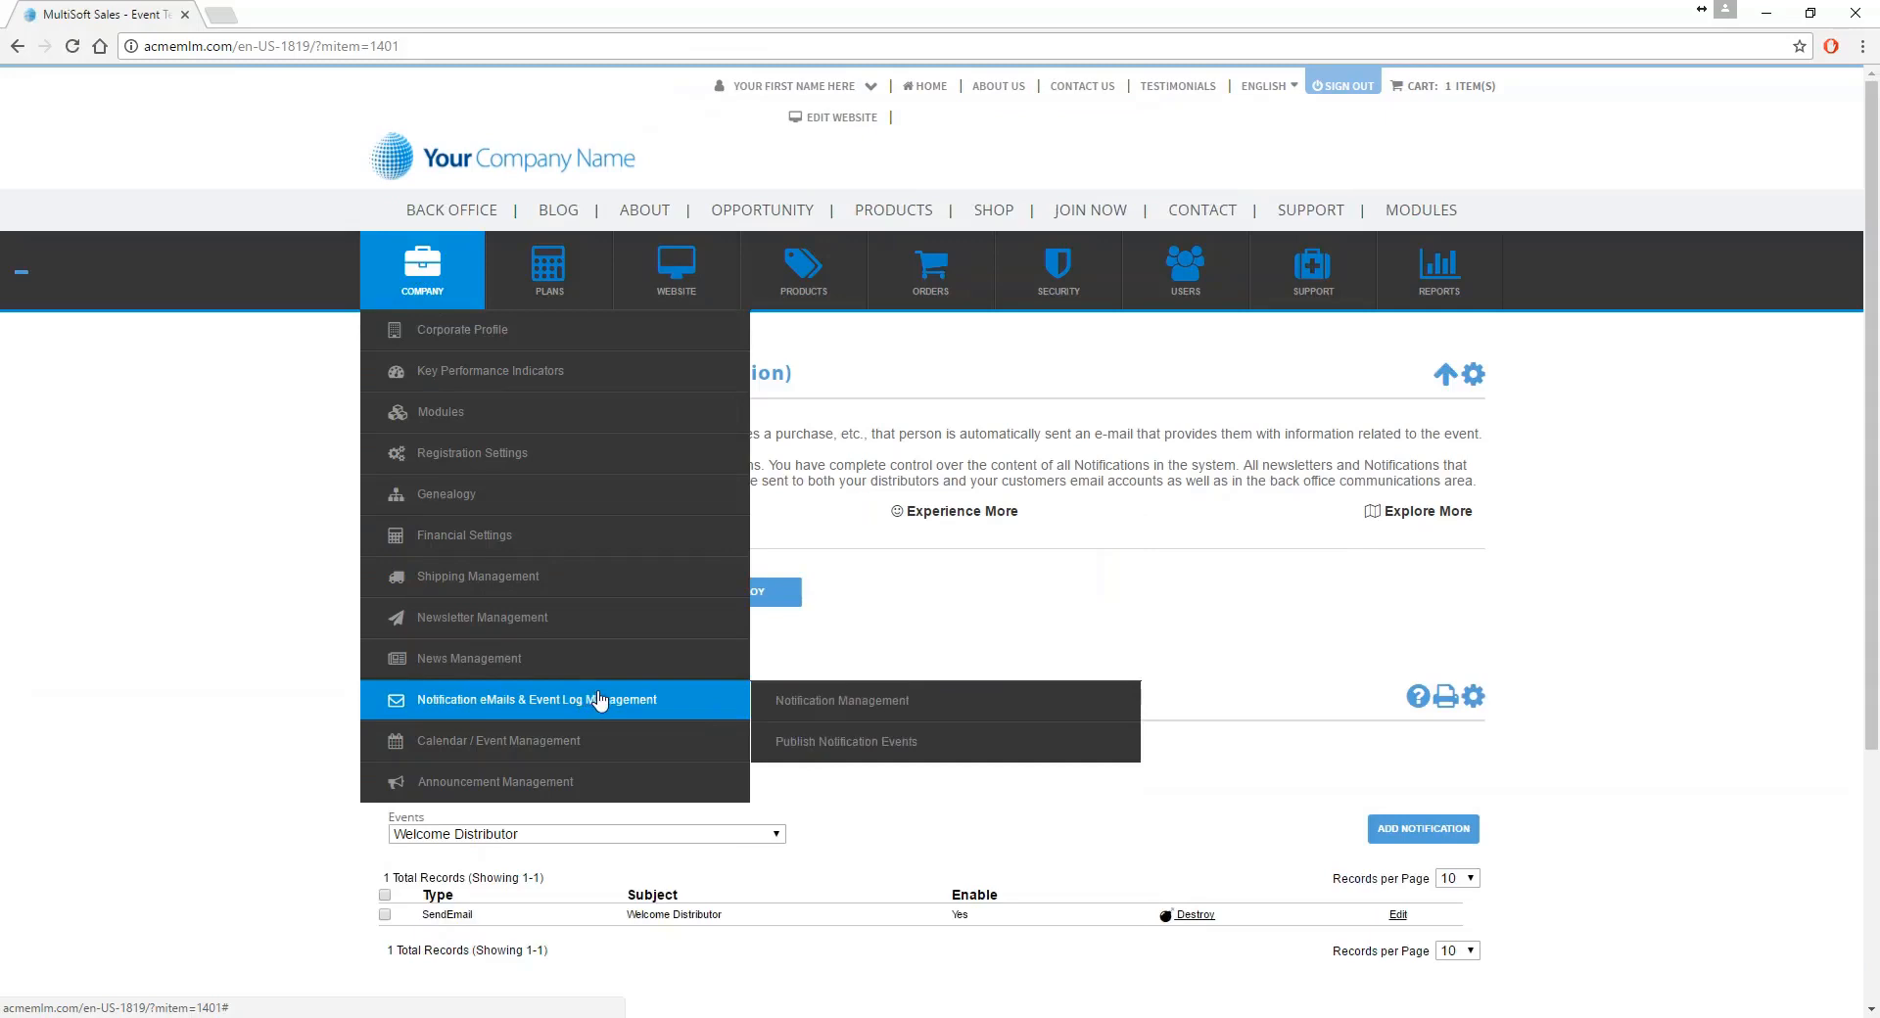
click(990, 752)
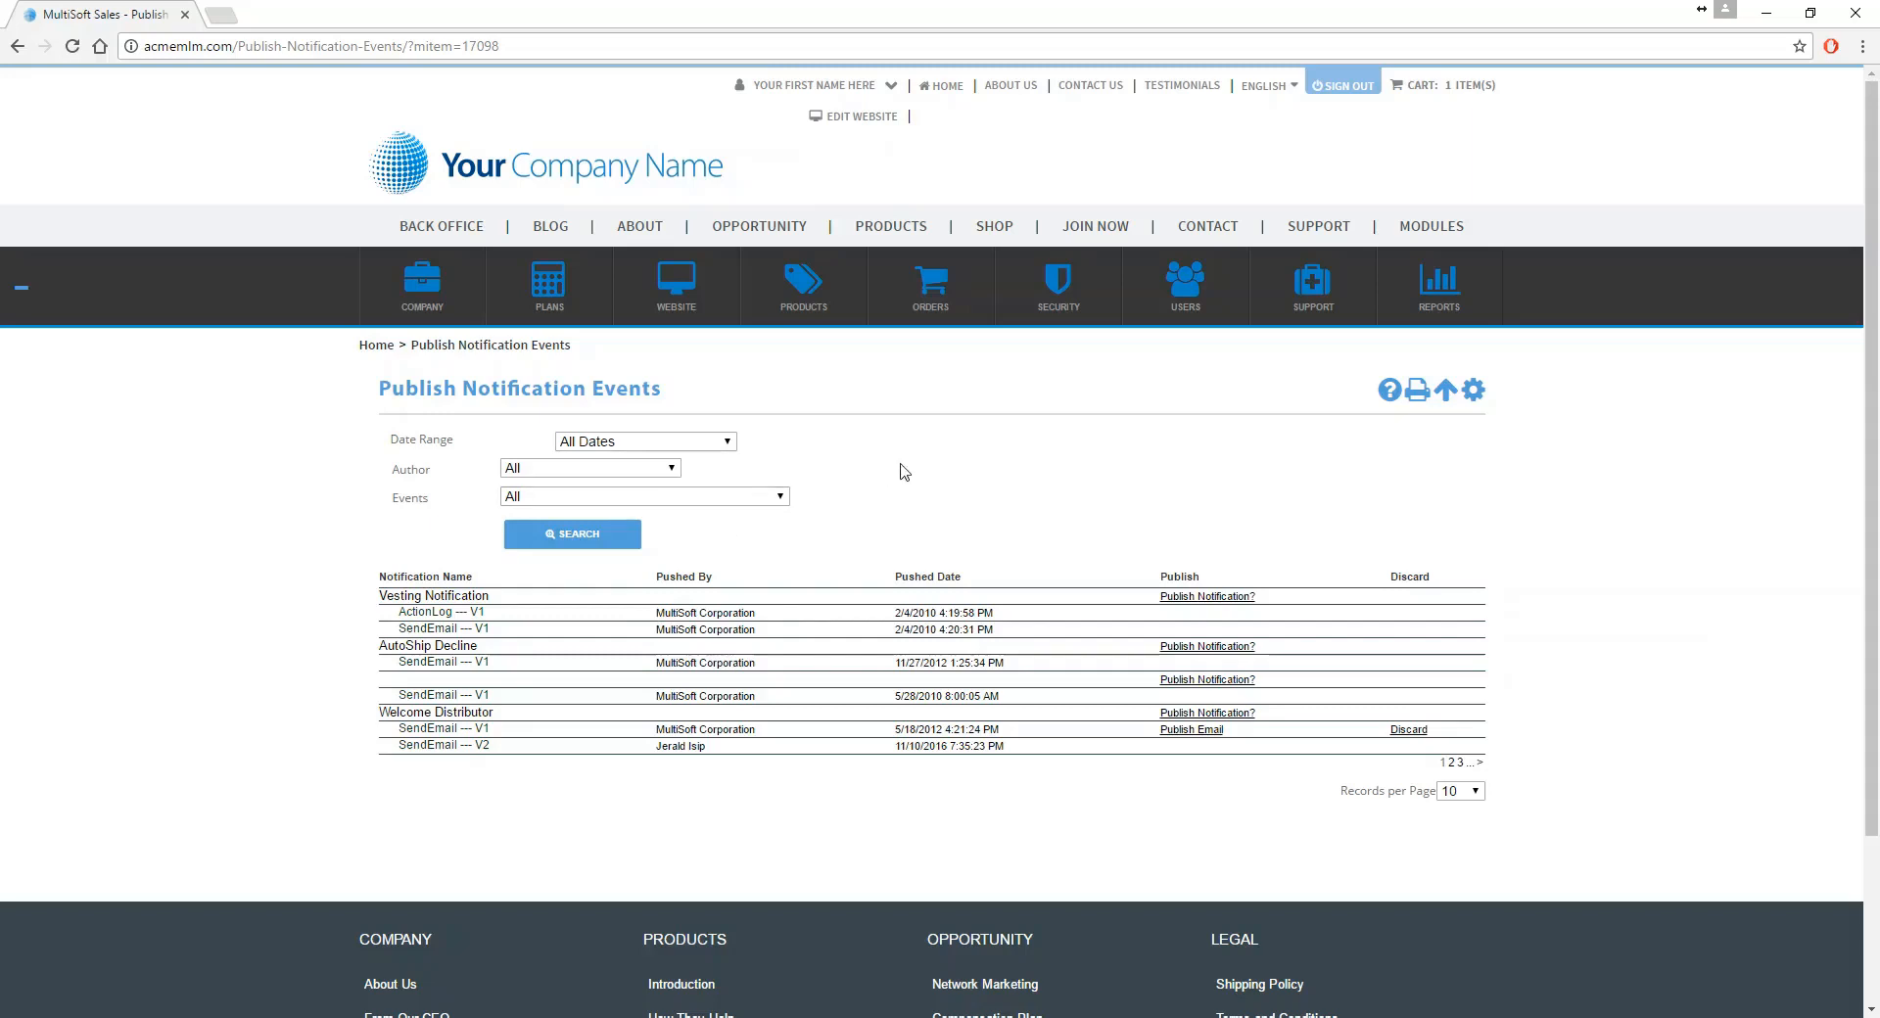
- Search the pushed notifications for the Welcome Distributor event, with all dates and all authors included
click(671, 445)
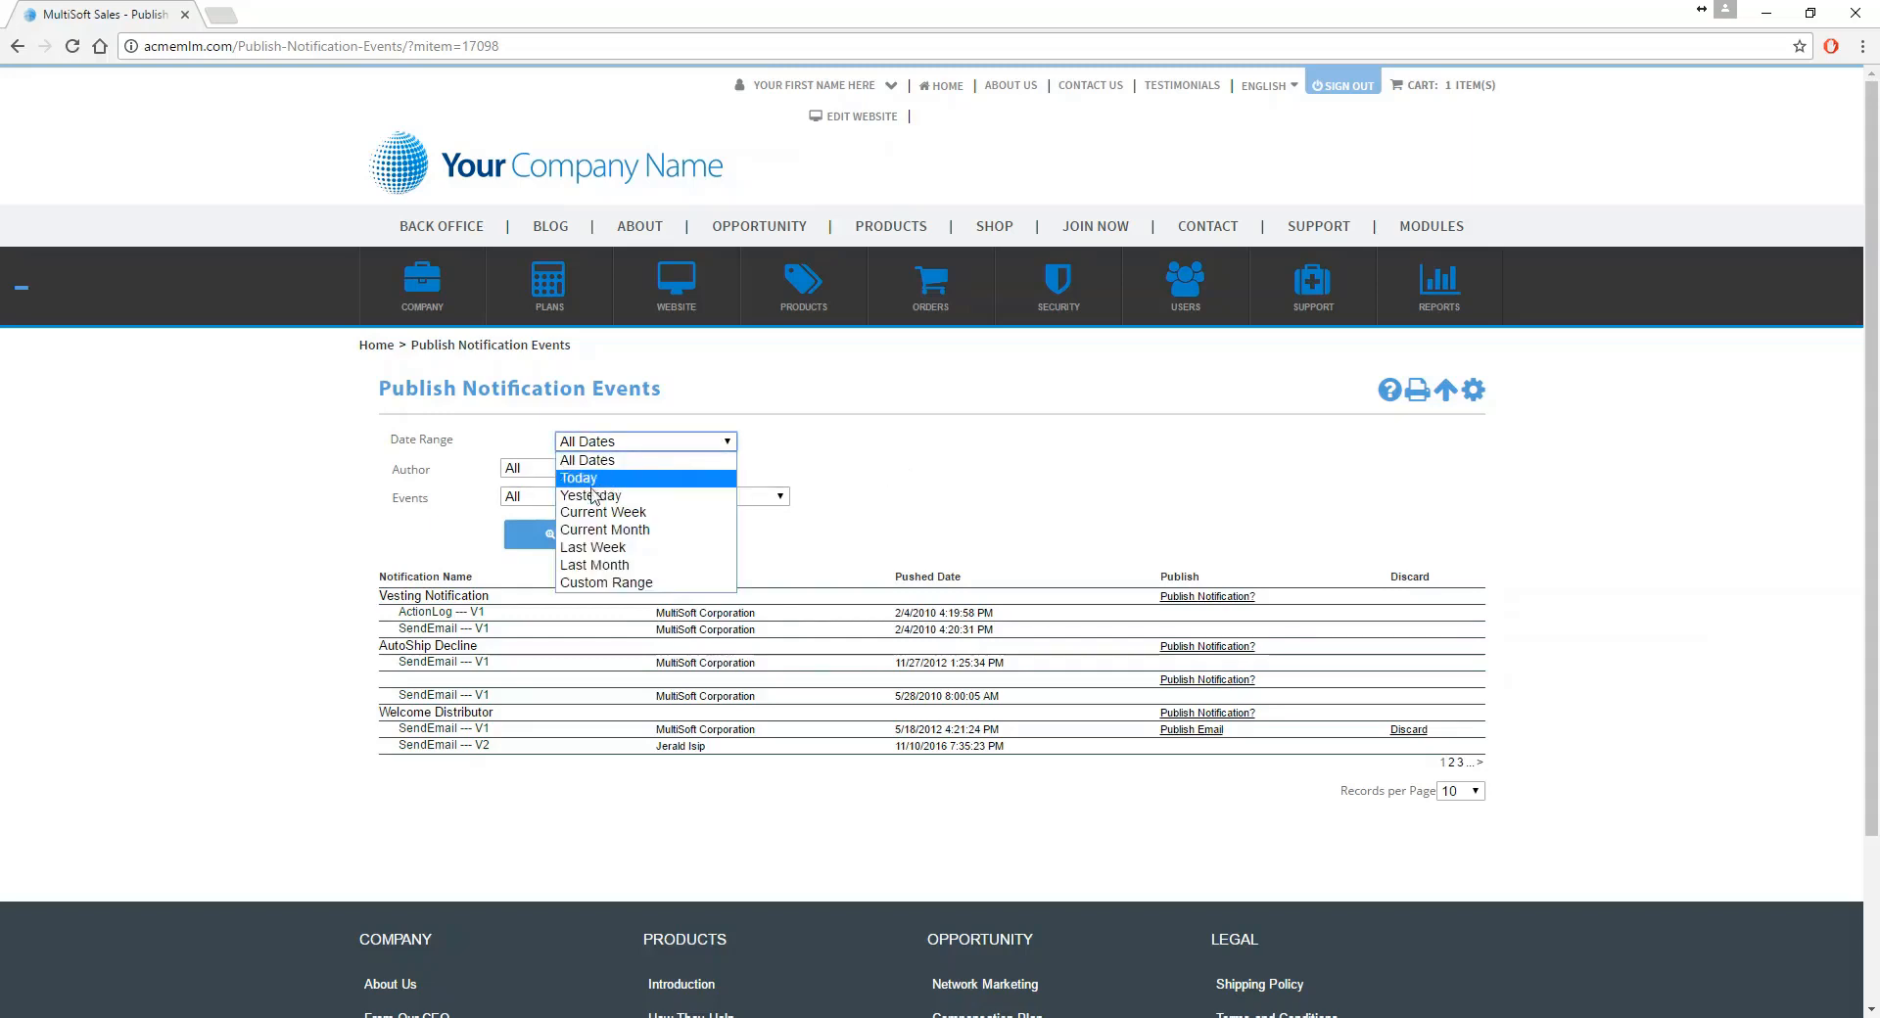
click(931, 484)
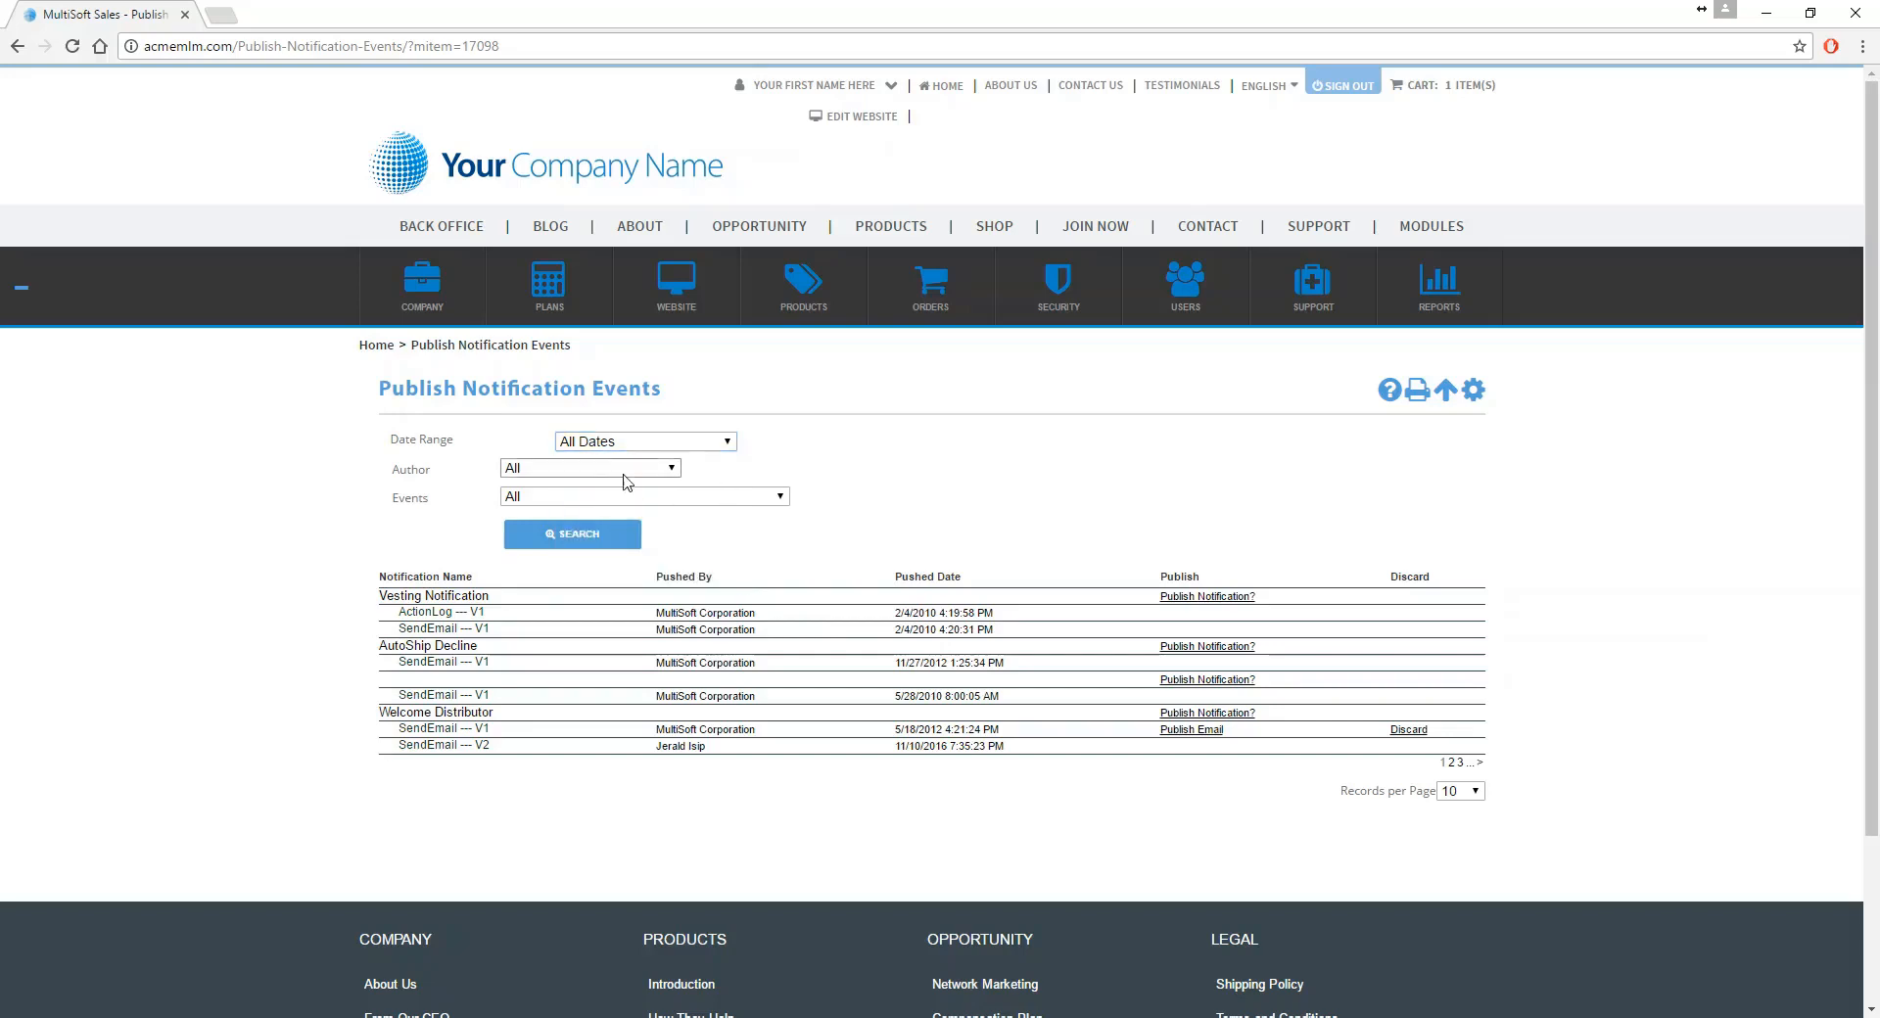
click(619, 473)
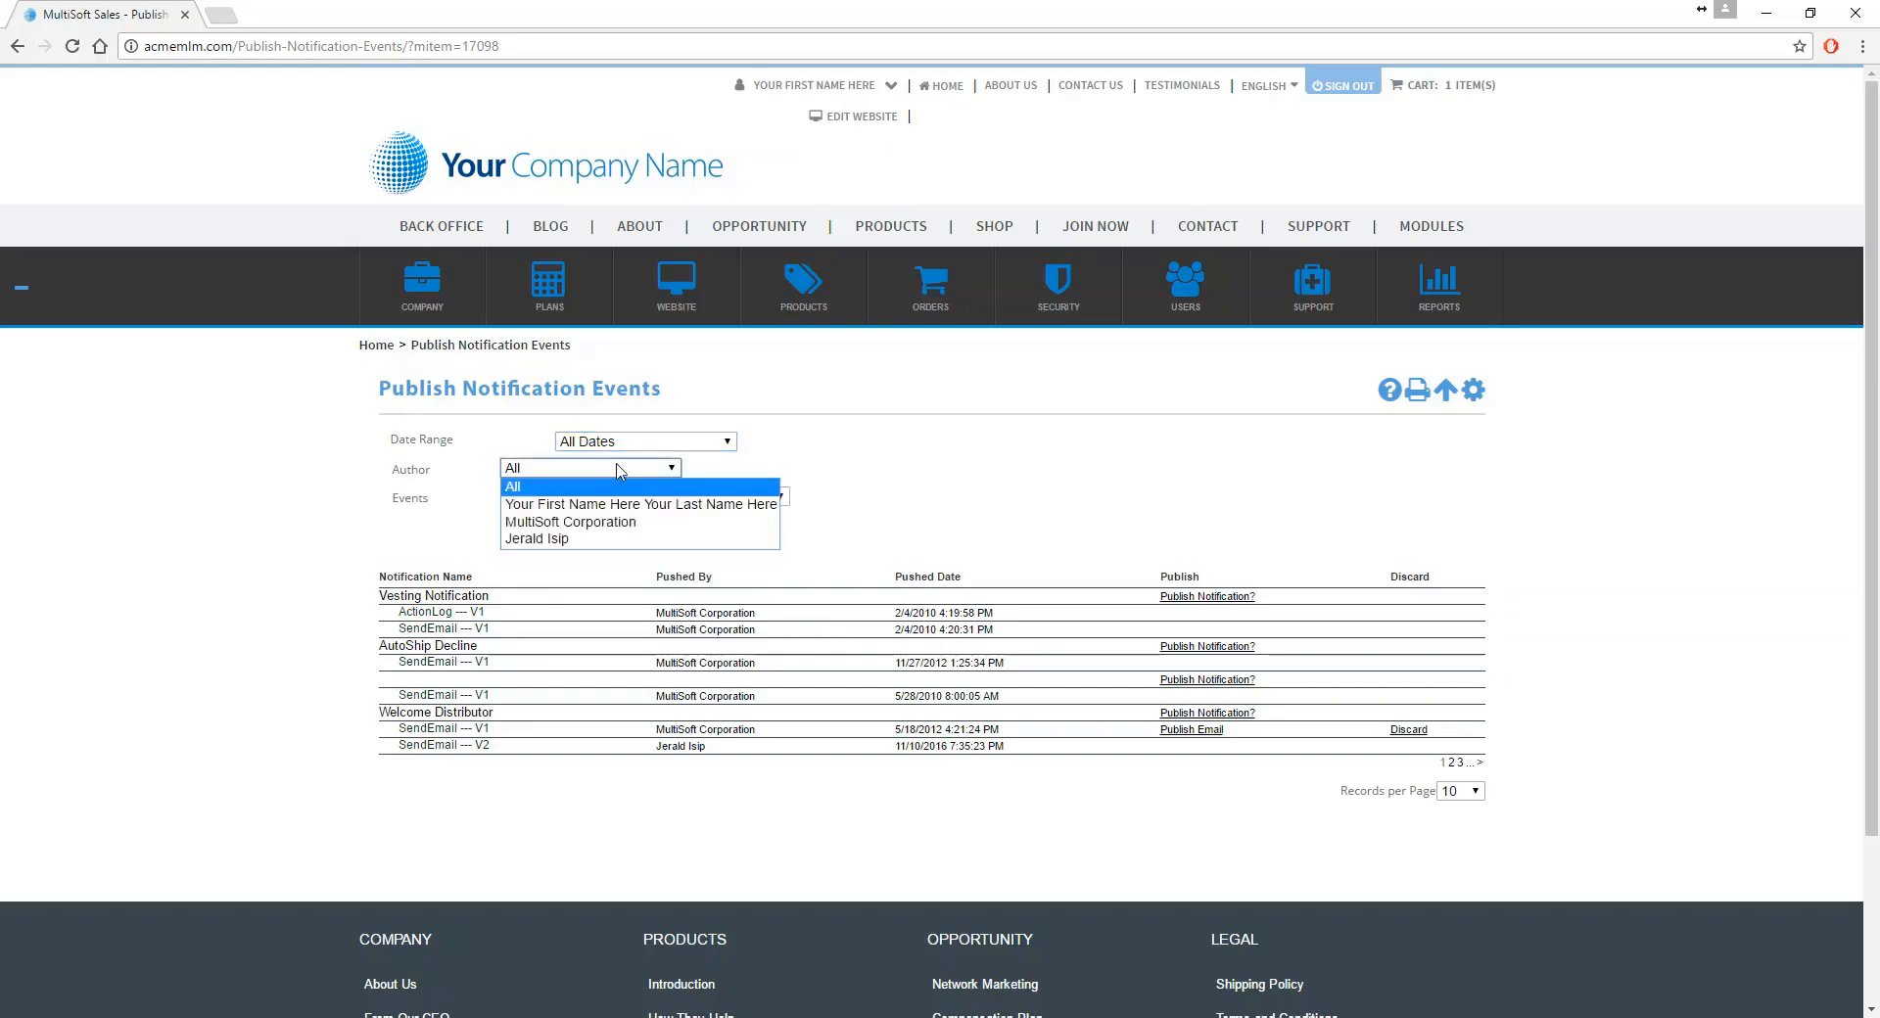
click(641, 486)
click(676, 498)
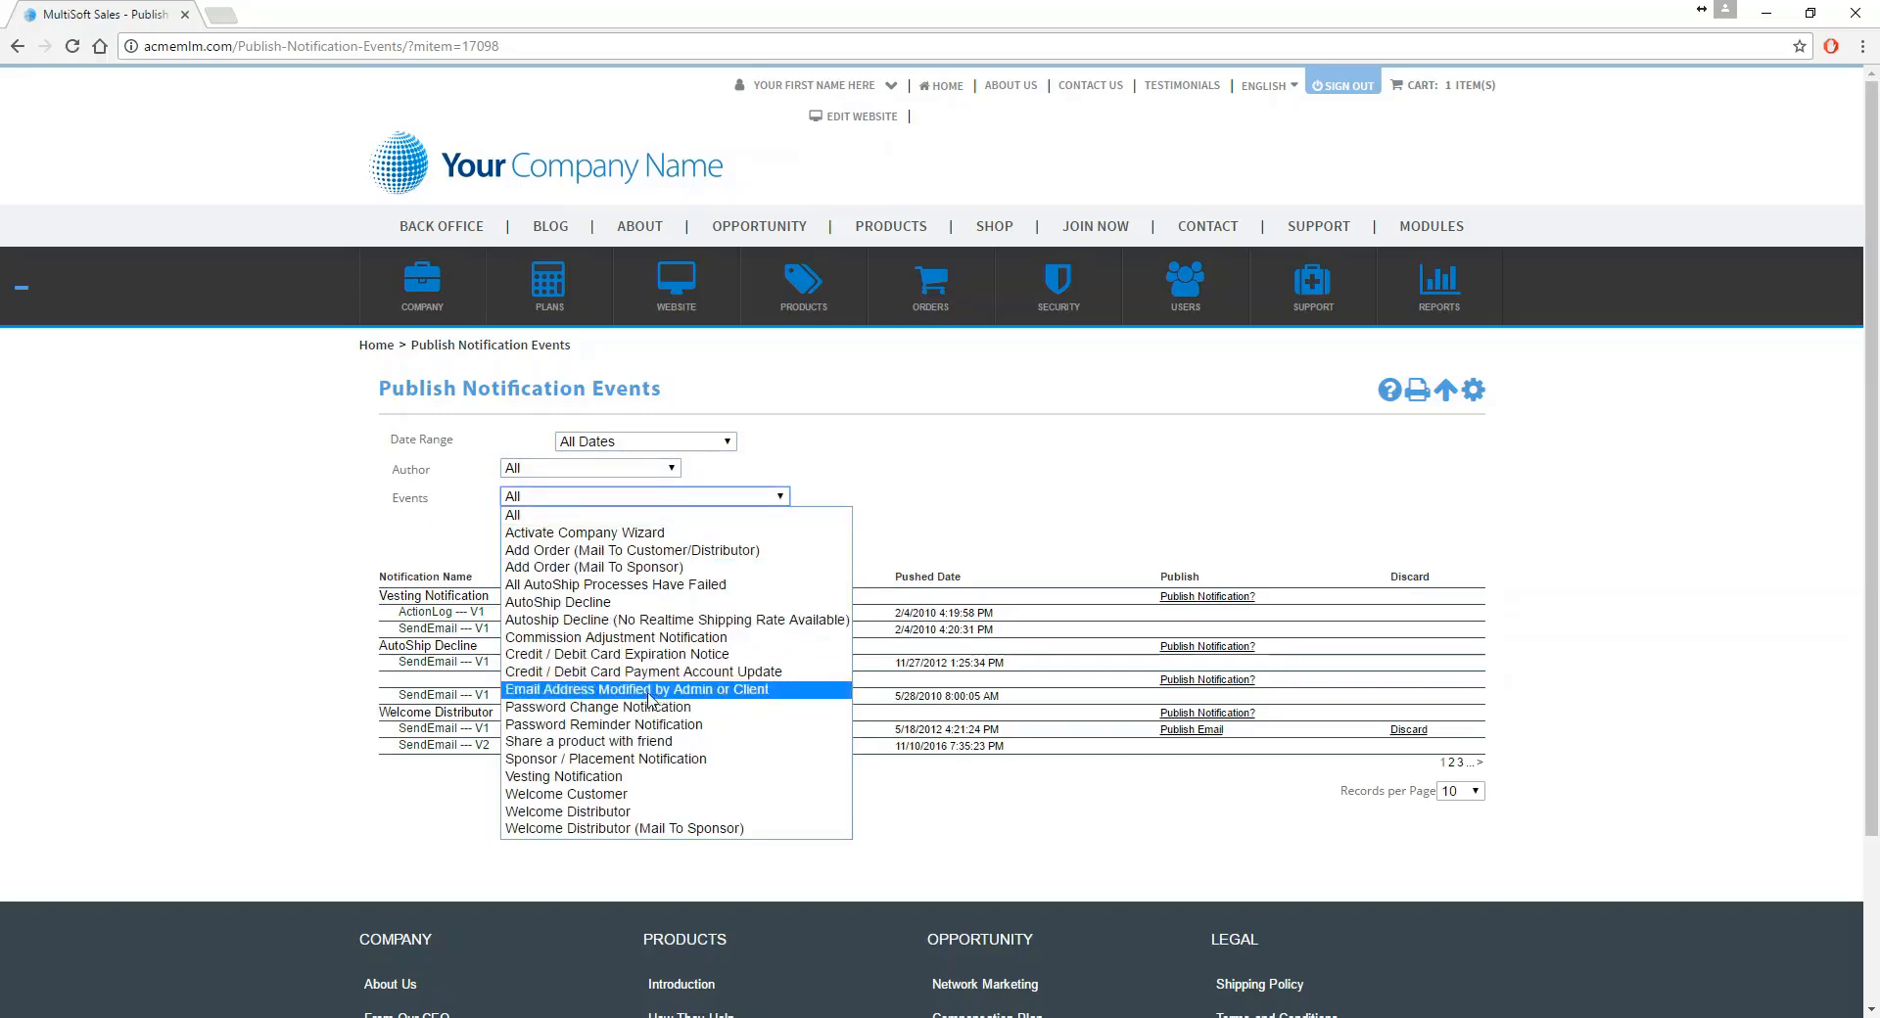
click(653, 813)
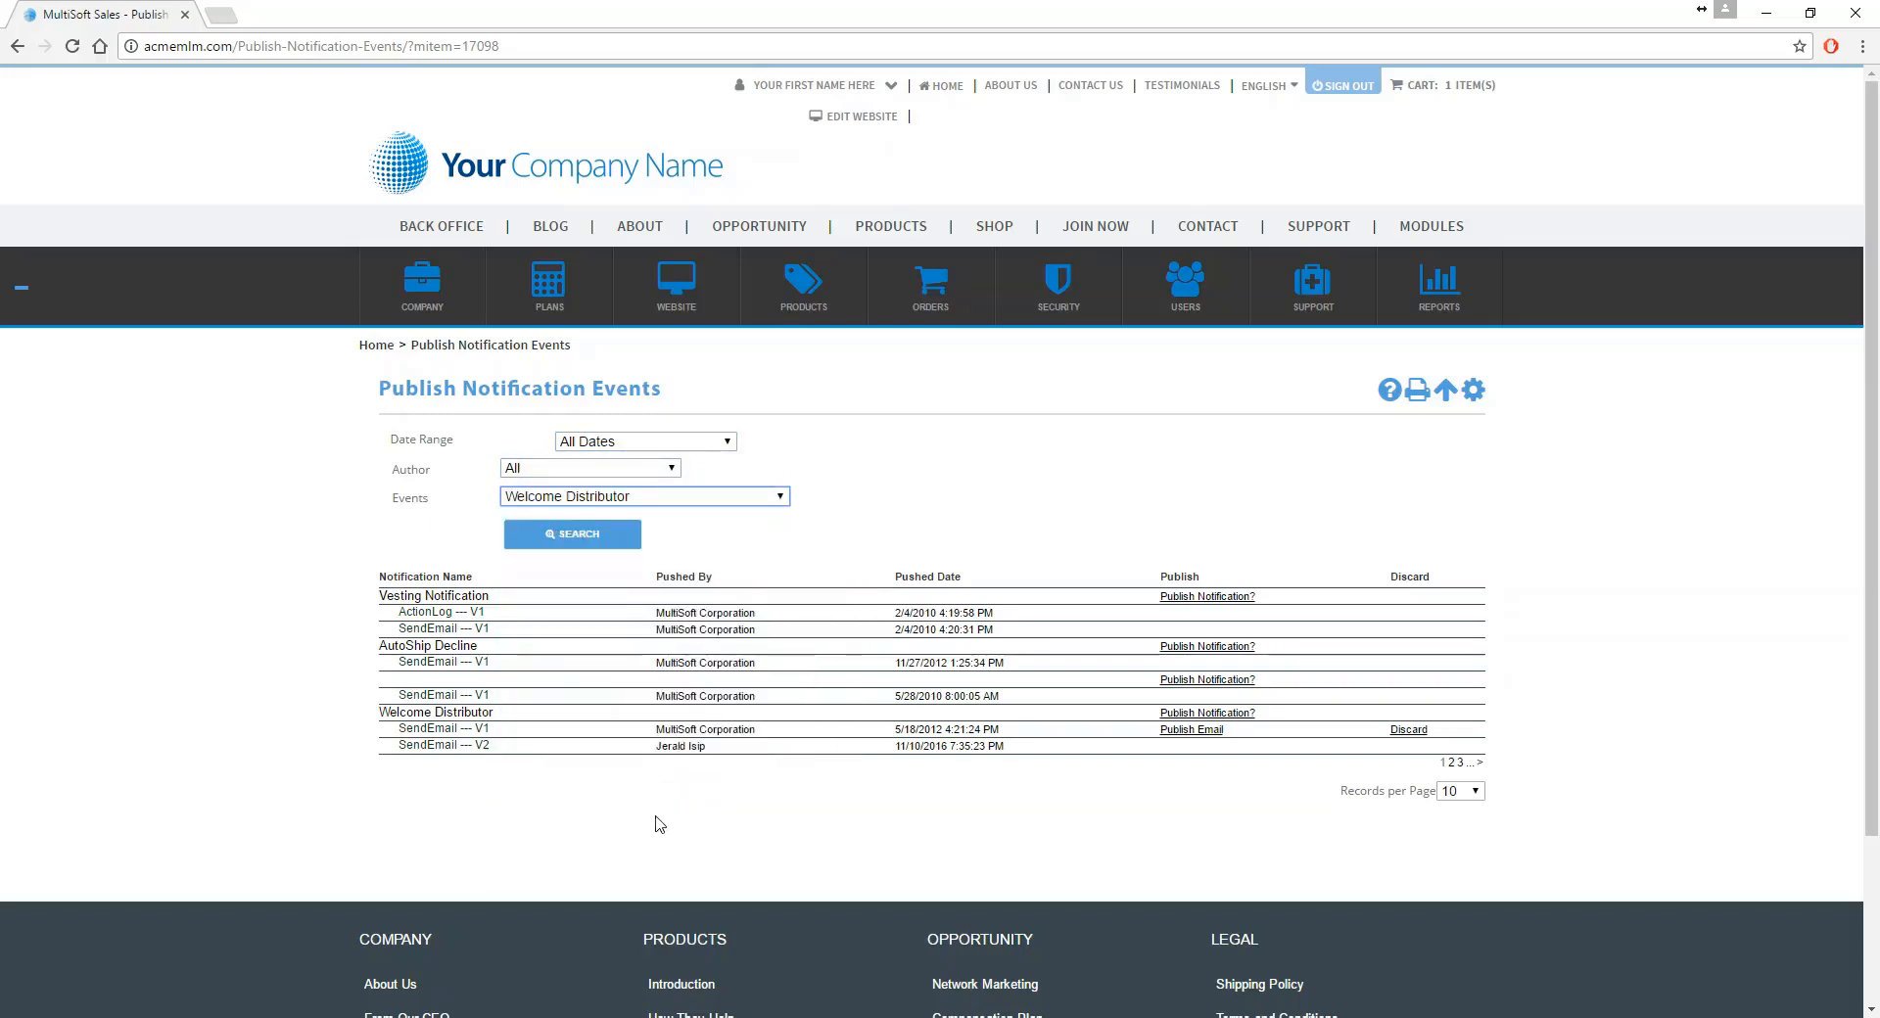
click(608, 534)
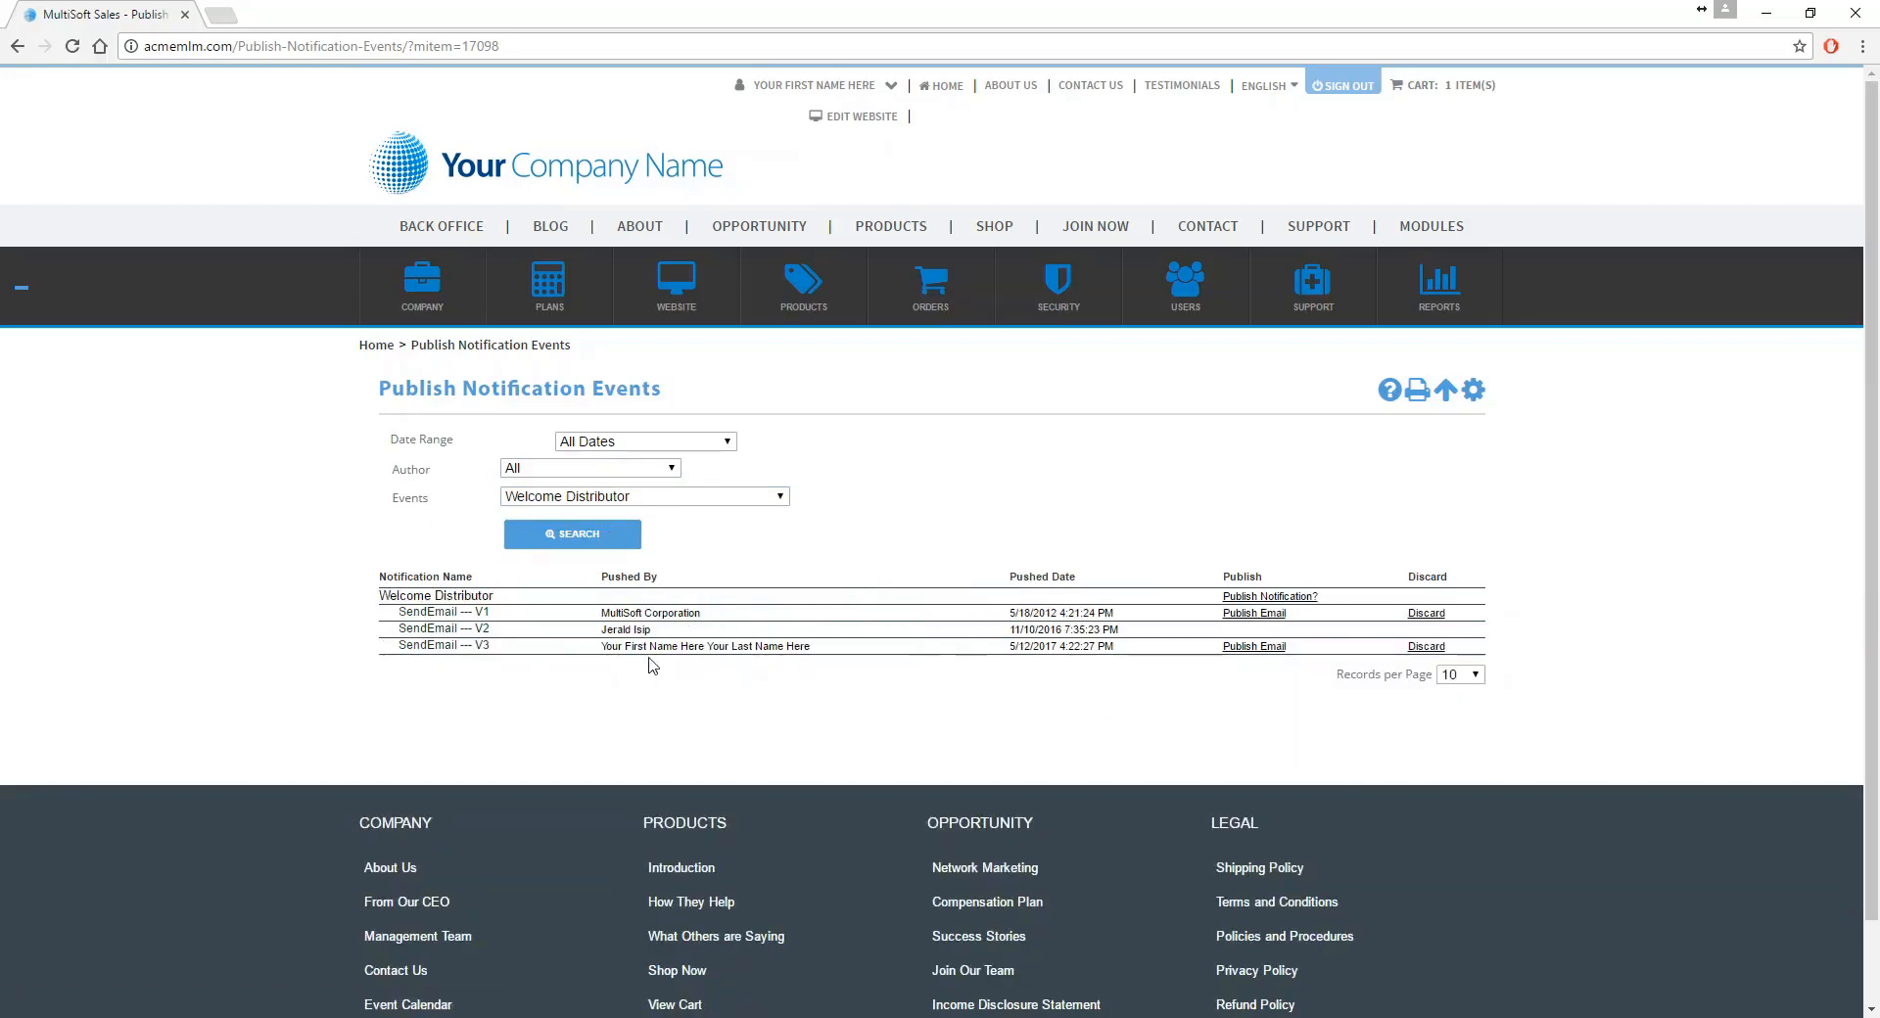
- Publish the SendEmail V3 version of the Welcome Distributor notification and confirm the publication
drag(826, 648, 599, 647)
click(1020, 678)
drag(1059, 647, 1112, 649)
click(1119, 671)
click(1251, 648)
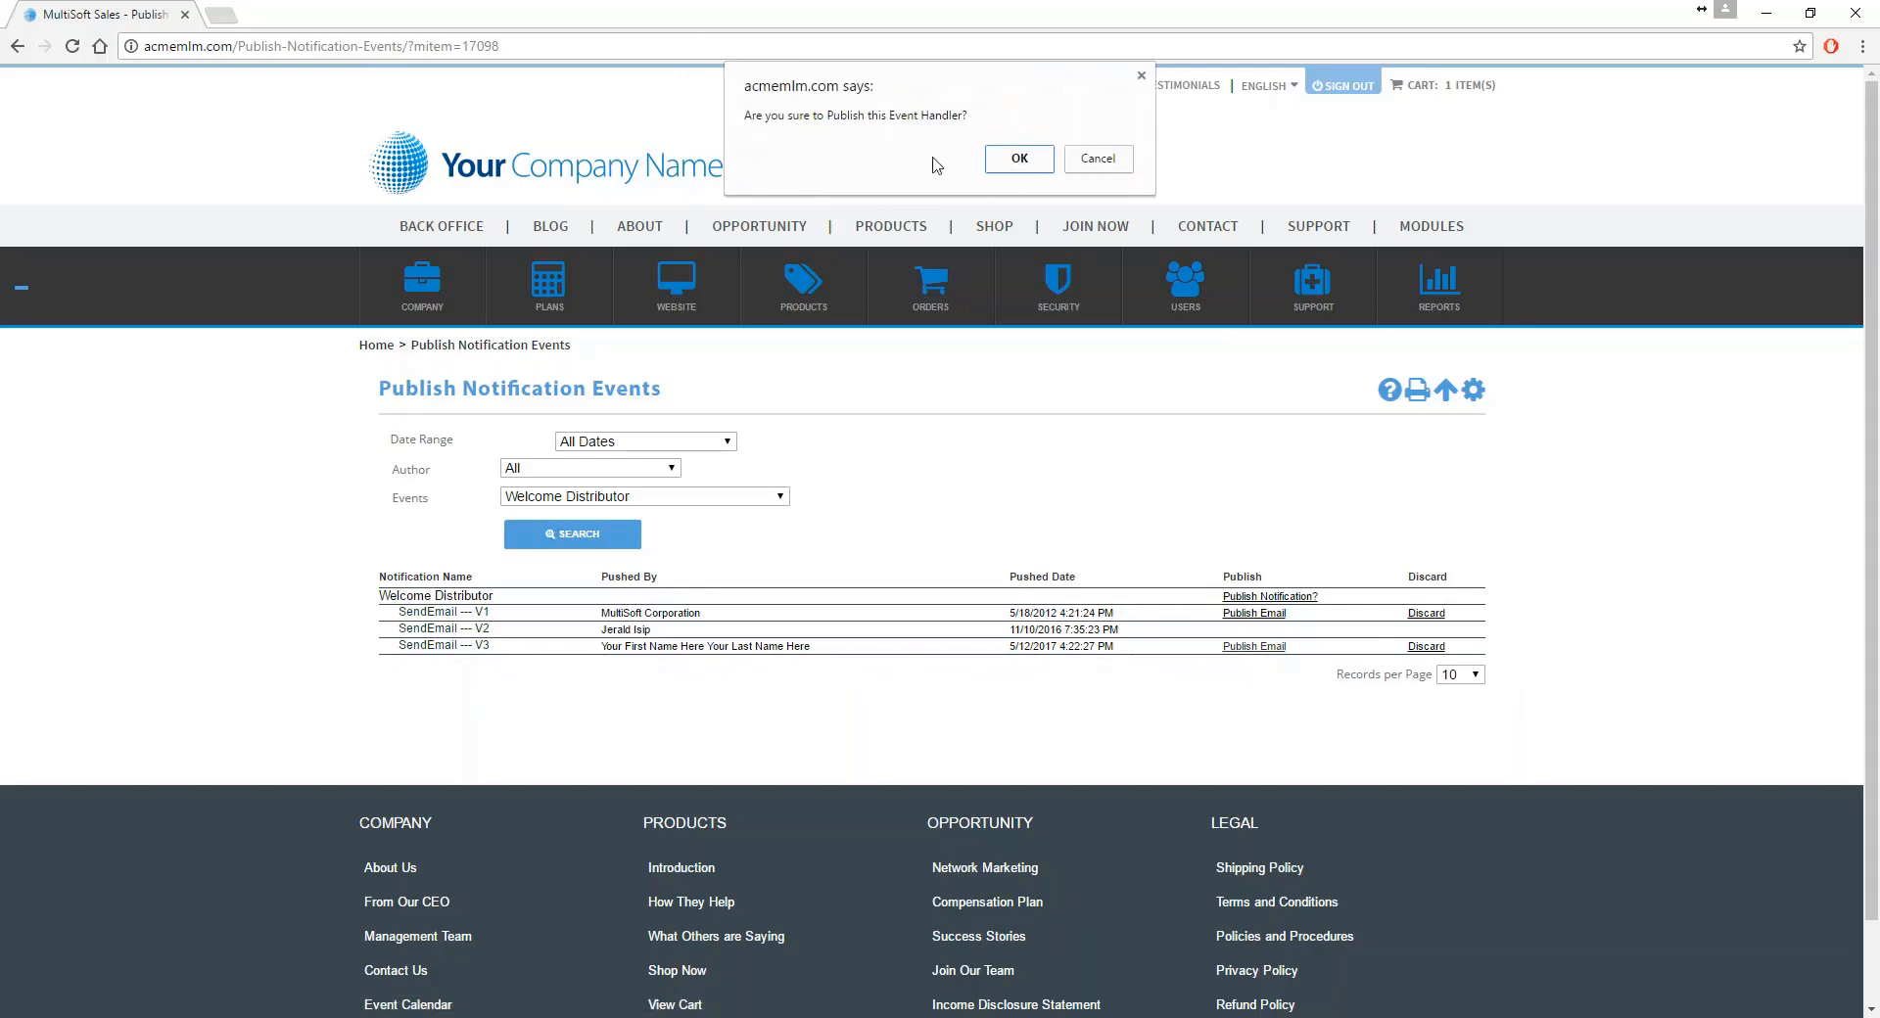
click(1018, 159)
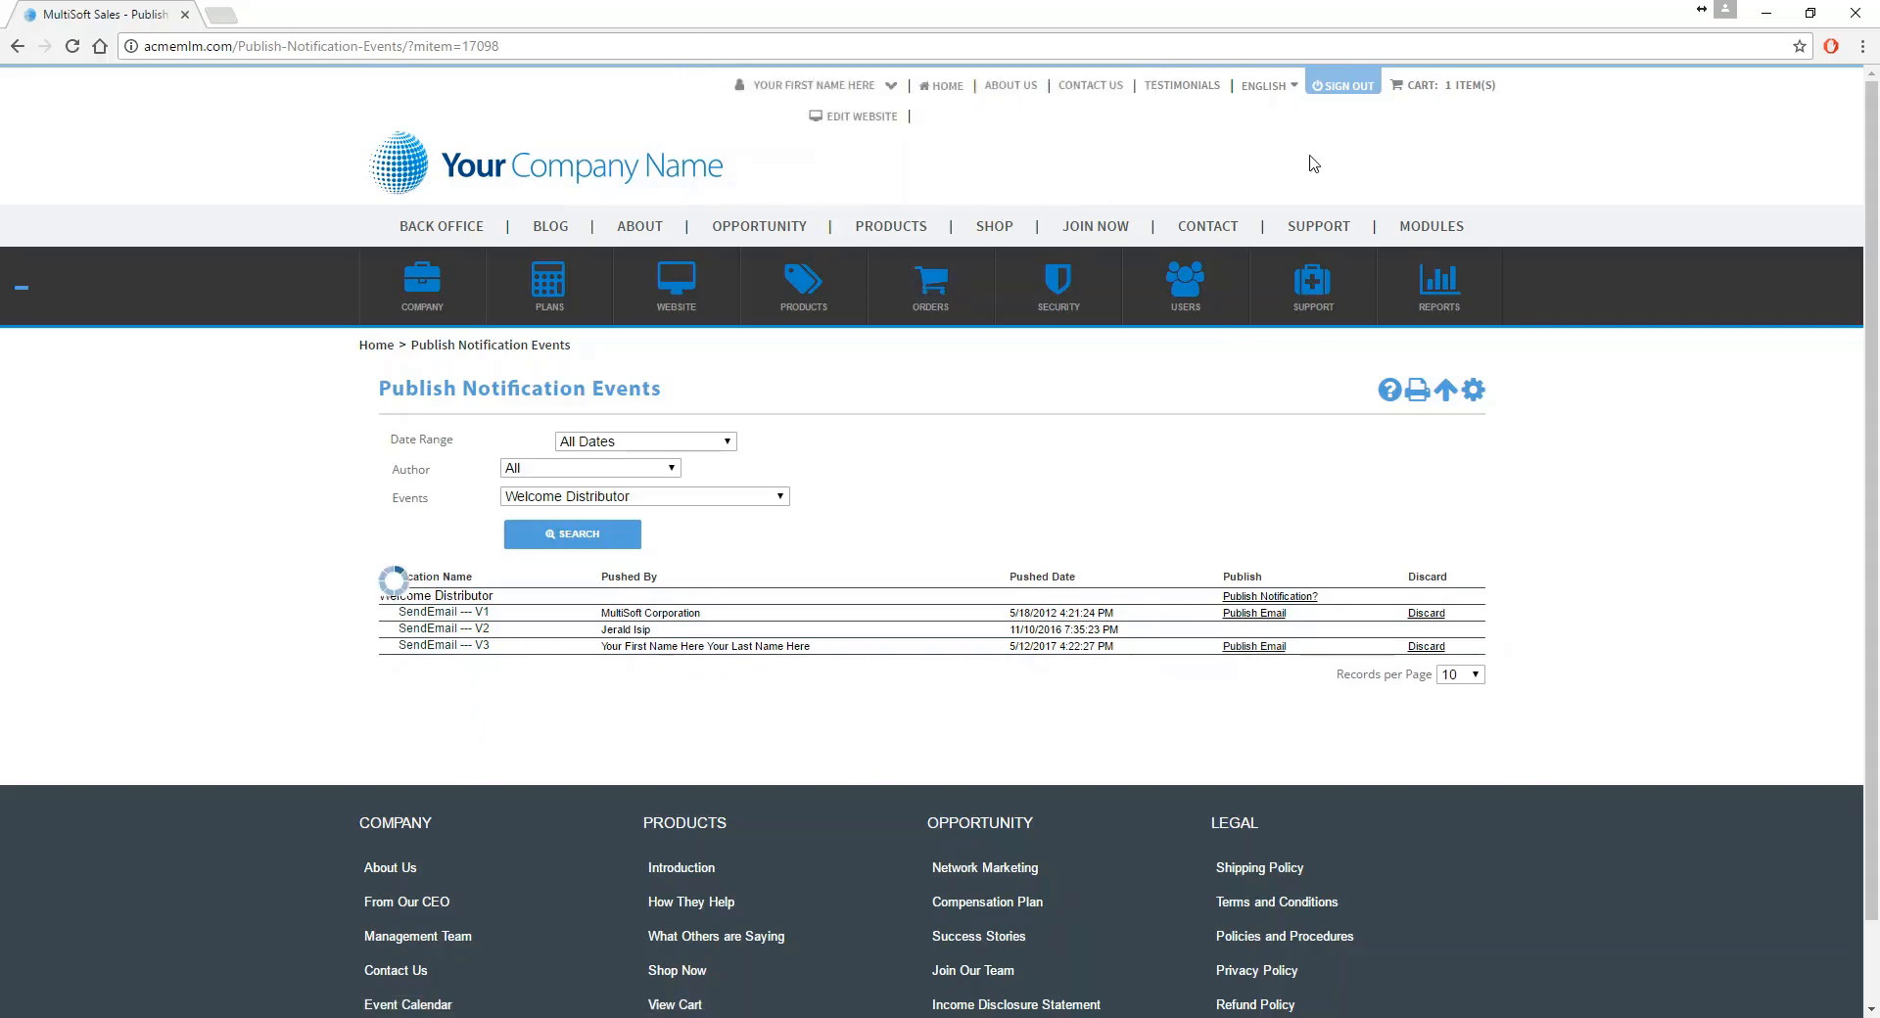